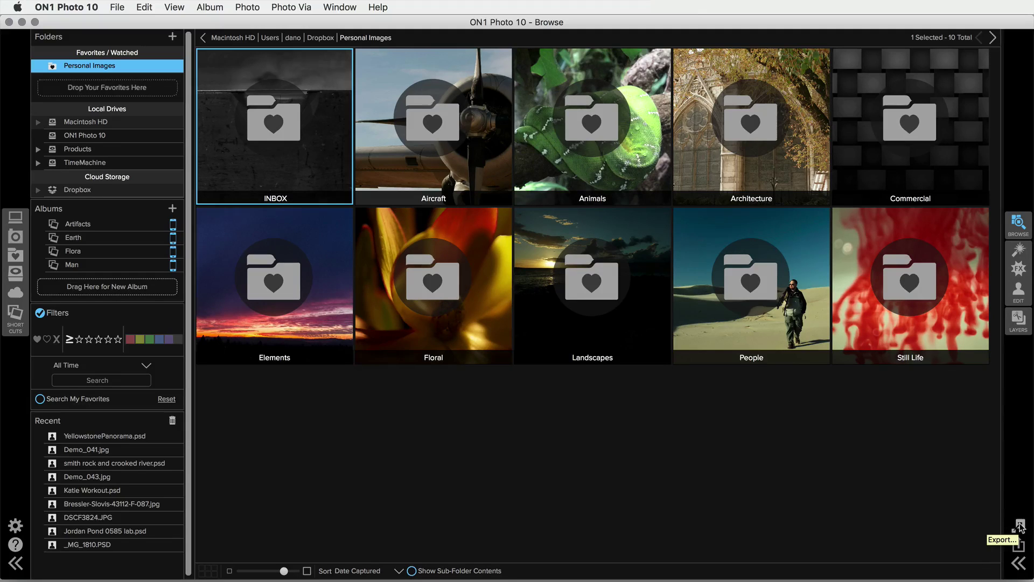
# Step: Show and hide the photo info and metadata pane, and hide and restore the folders and albums pane
pyautogui.click(1020, 564)
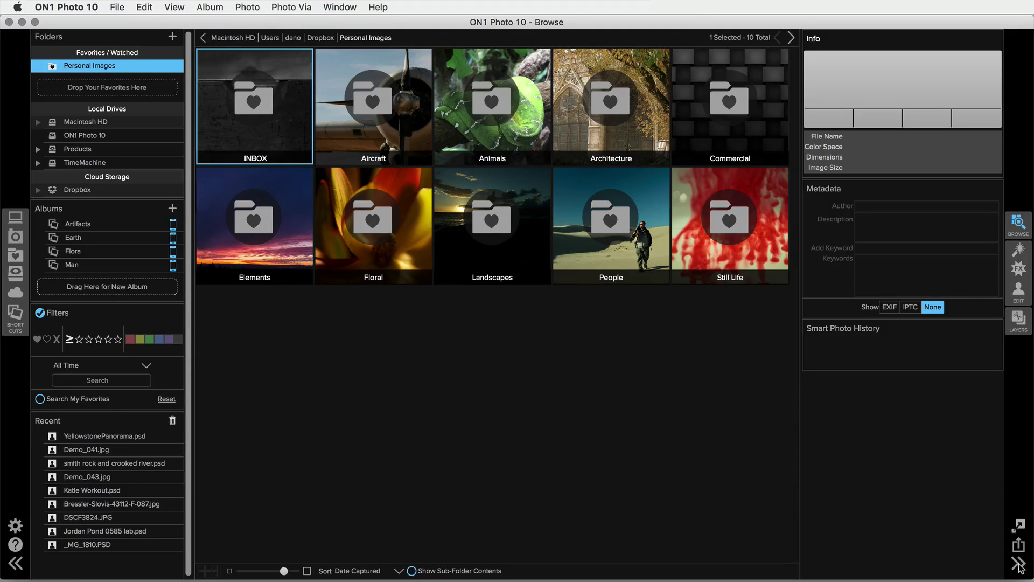
pyautogui.click(1019, 564)
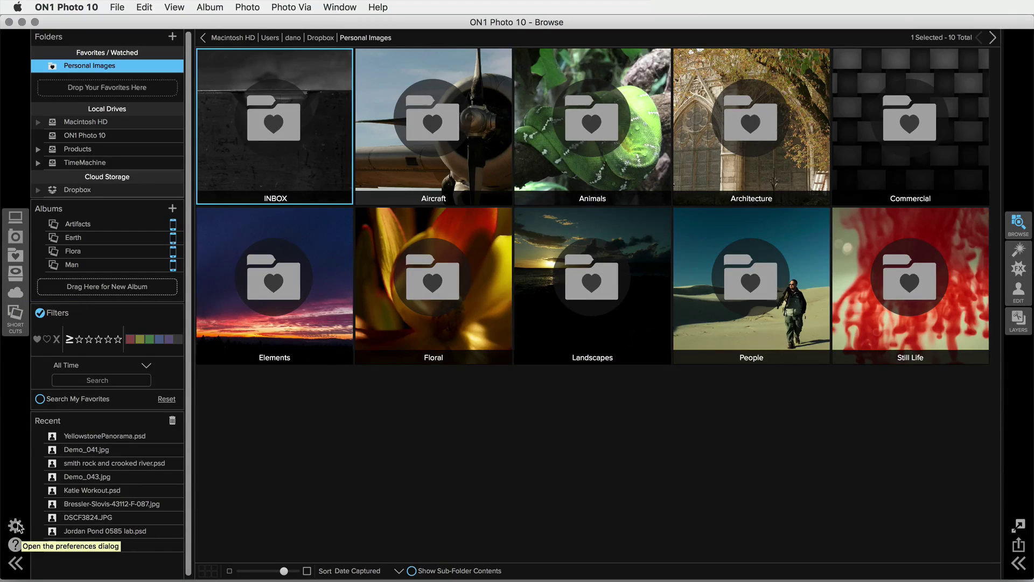
pyautogui.click(15, 564)
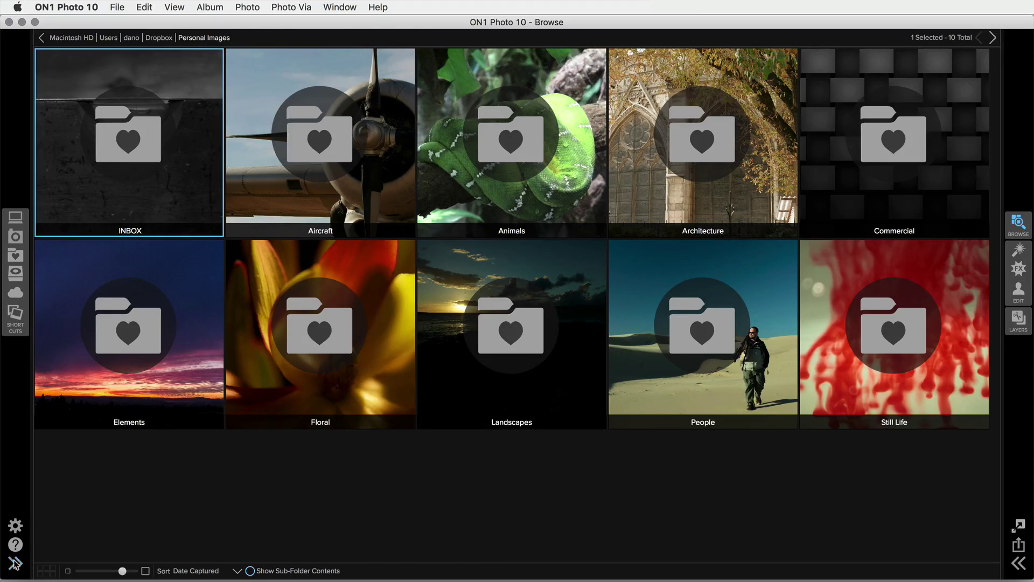
pyautogui.click(15, 563)
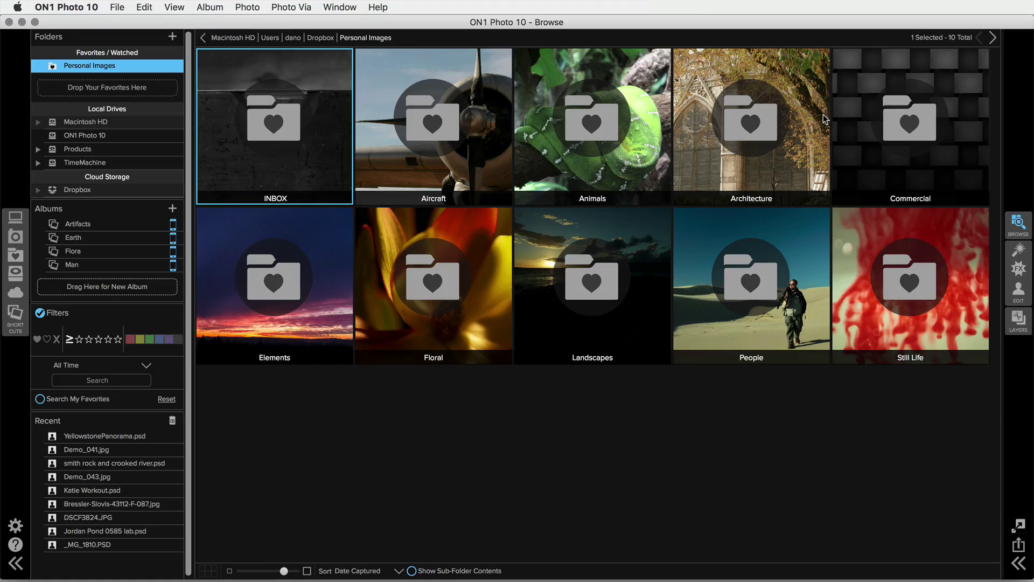
# Step: Open the Paris folder inside Architecture and France in the Personal Images collection
pyautogui.click(729, 164)
pyautogui.doubleClick(727, 159)
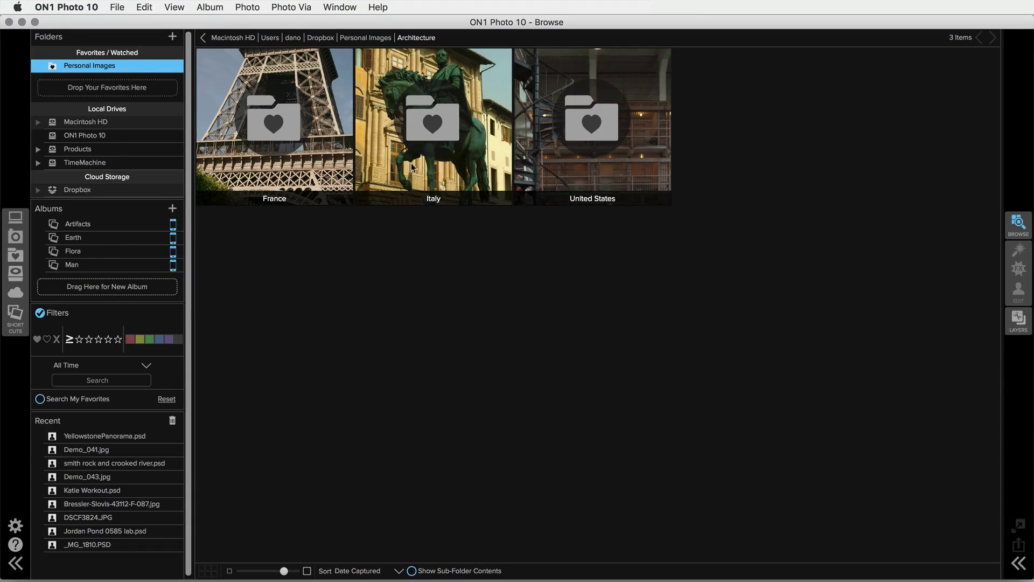
pyautogui.click(316, 162)
pyautogui.doubleClick(315, 162)
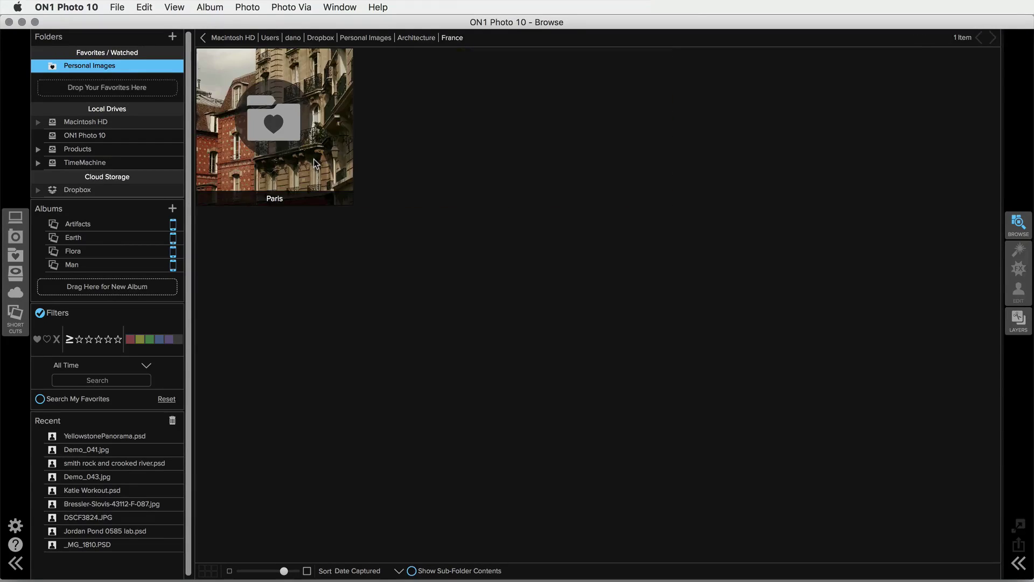
pyautogui.doubleClick(314, 160)
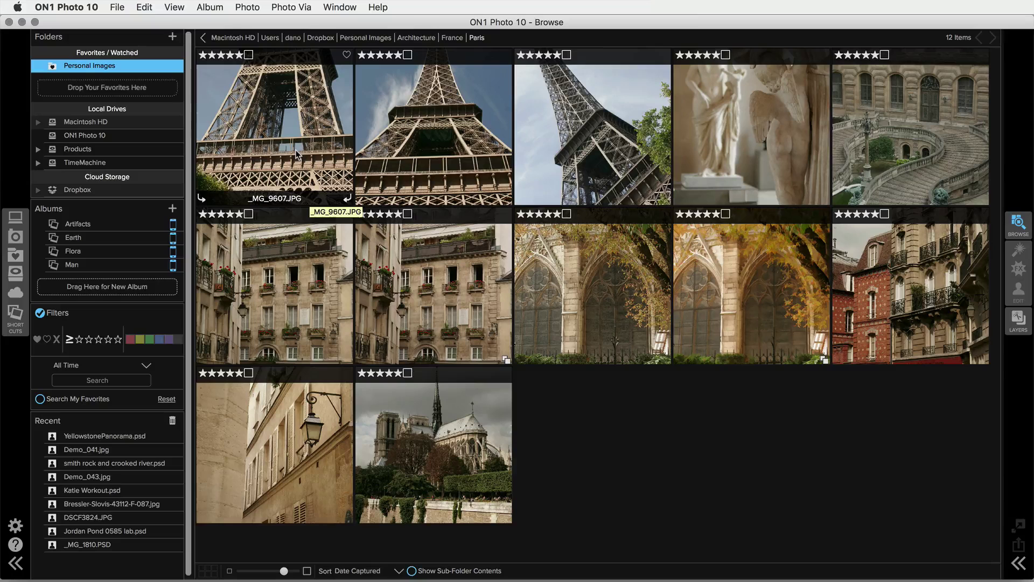
# Step: Switch the Paris thumbnails to their uncropped proportions and back to square
pyautogui.click(173, 7)
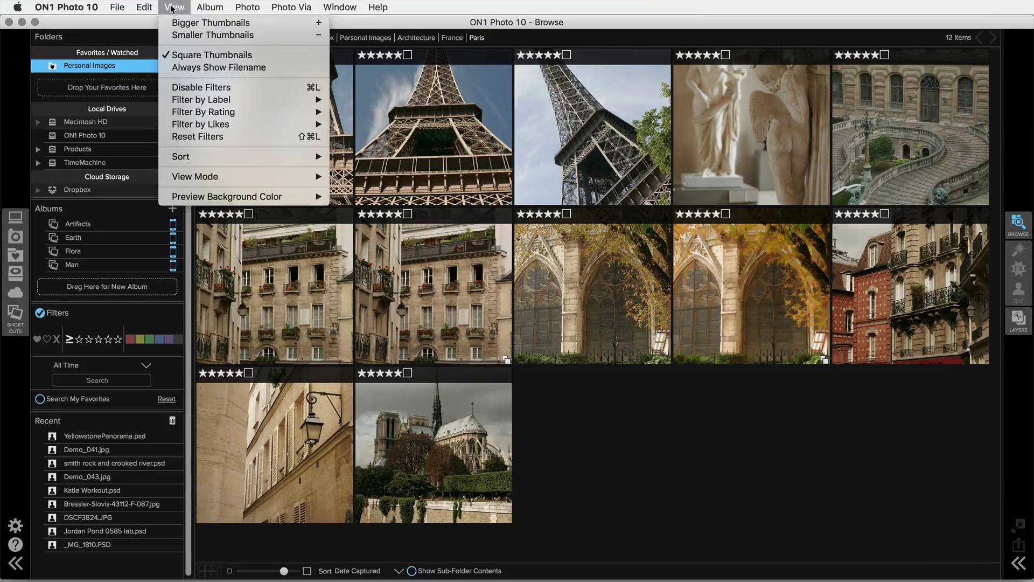
pyautogui.click(185, 56)
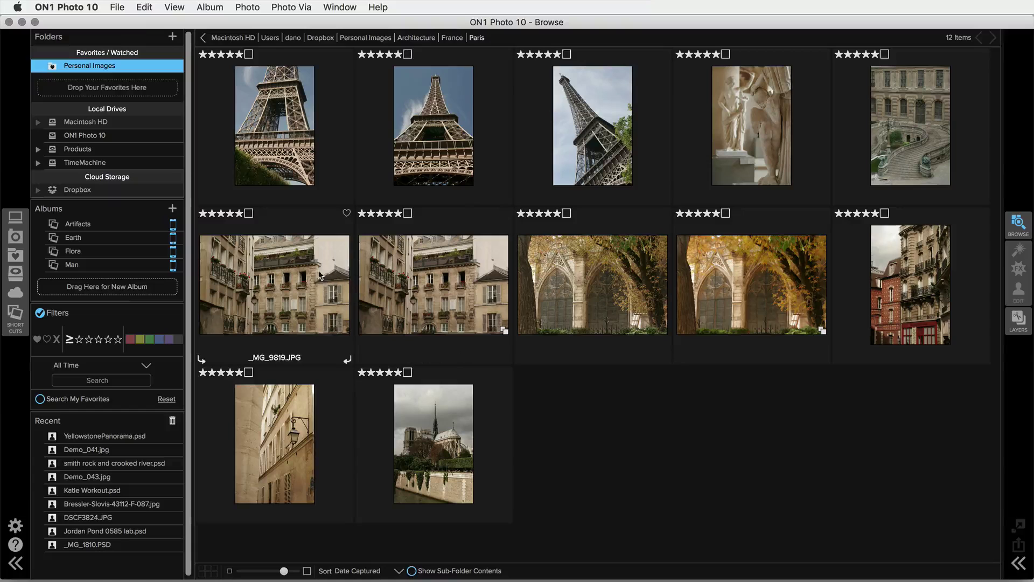
pyautogui.click(171, 6)
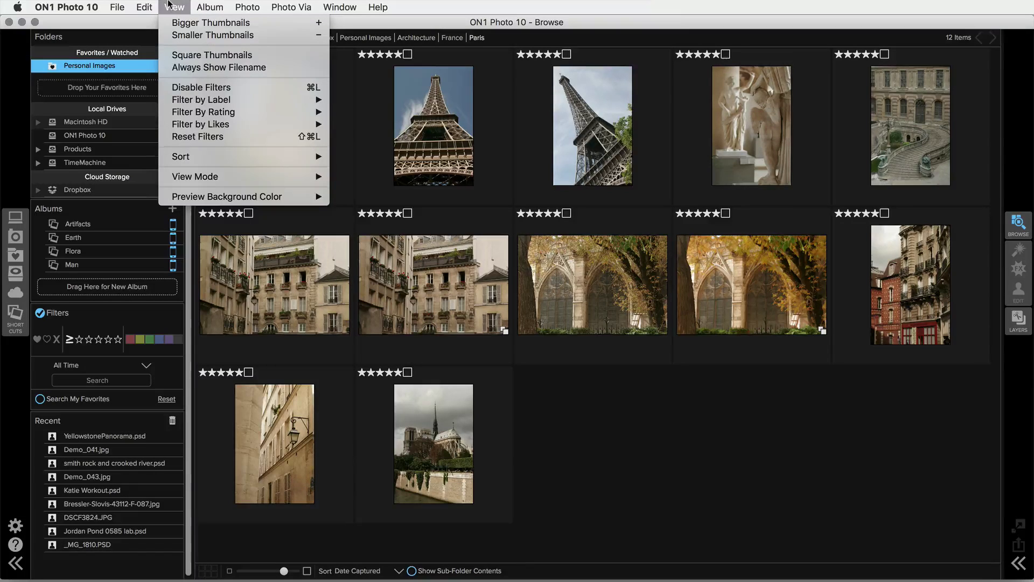
pyautogui.click(190, 68)
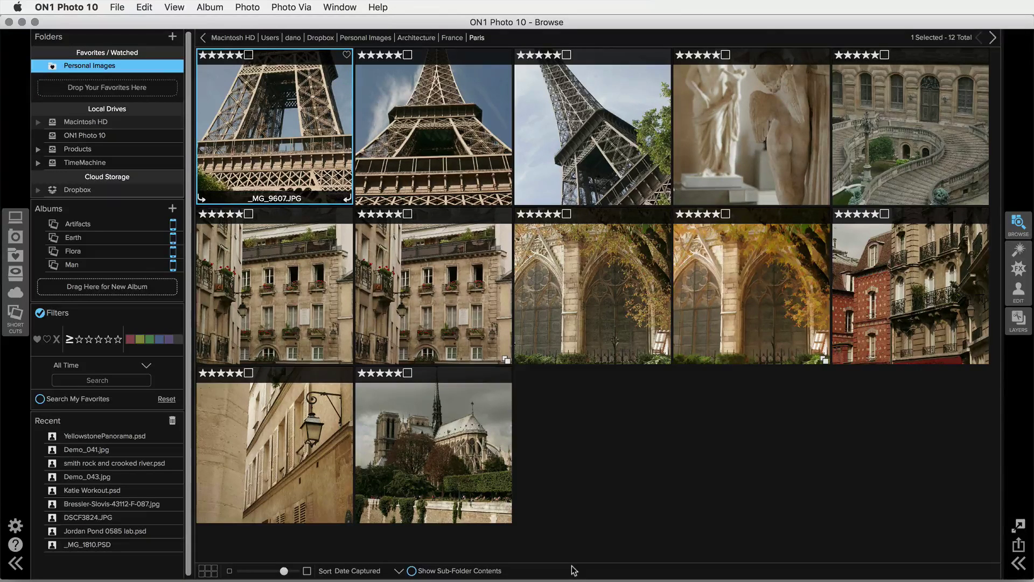
# Step: Add the Demo Images folder from onOne Demos 2013.10 to the watched favorites and open its BW subfolder
pyautogui.click(128, 60)
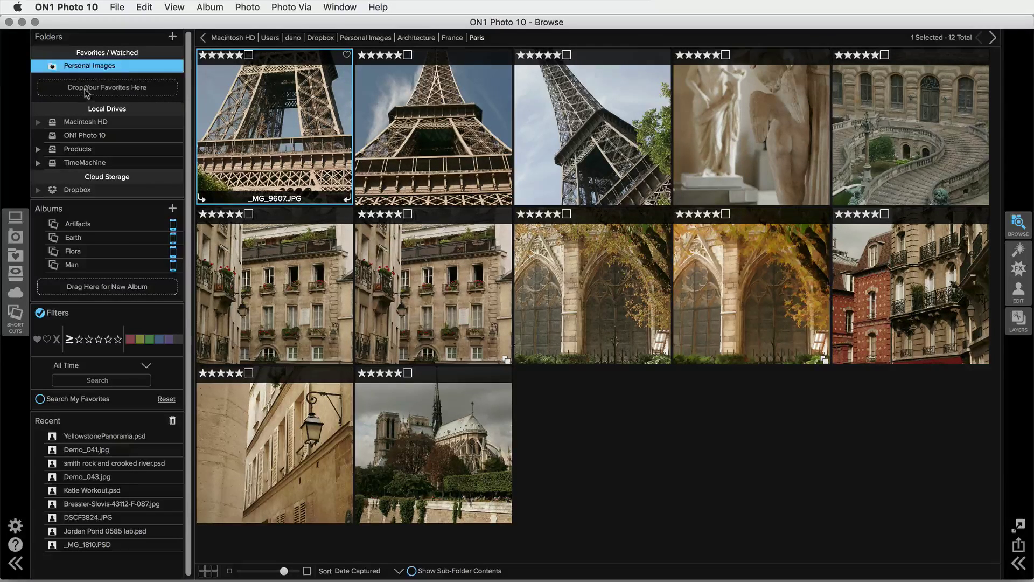
pyautogui.moveTo(148, 65); pyautogui.dragTo(172, 39)
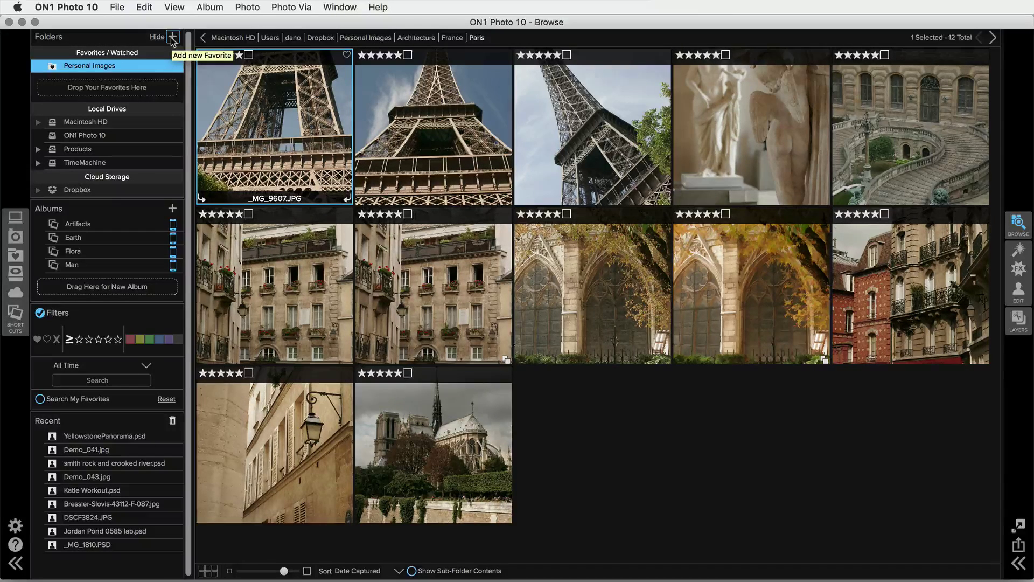
pyautogui.click(171, 38)
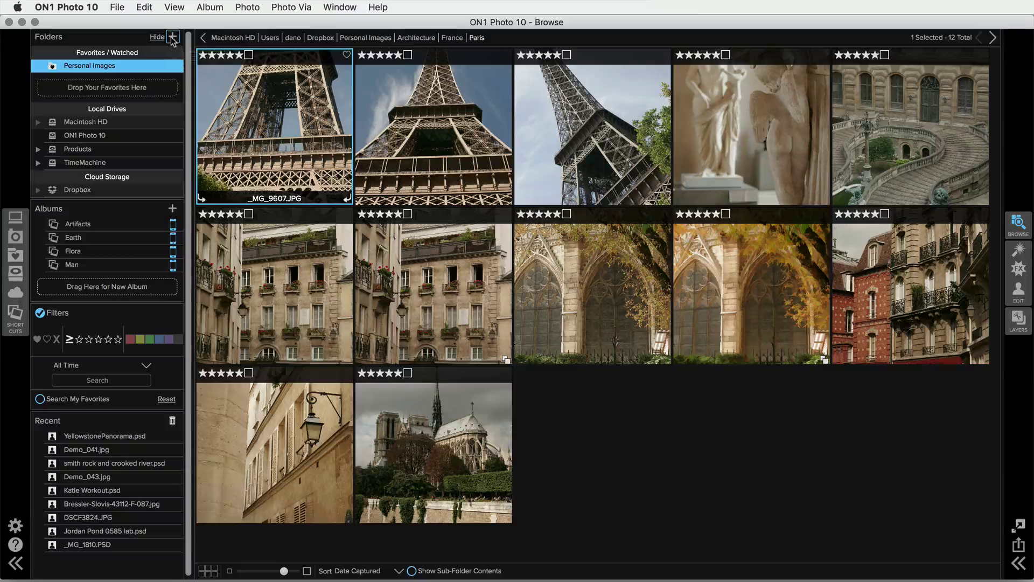
pyautogui.click(172, 39)
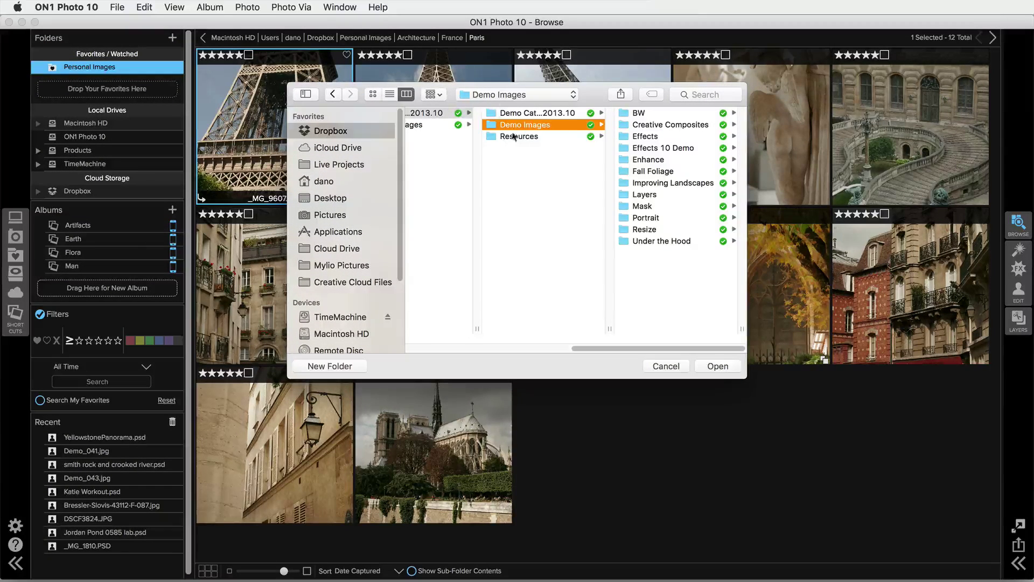
pyautogui.click(718, 366)
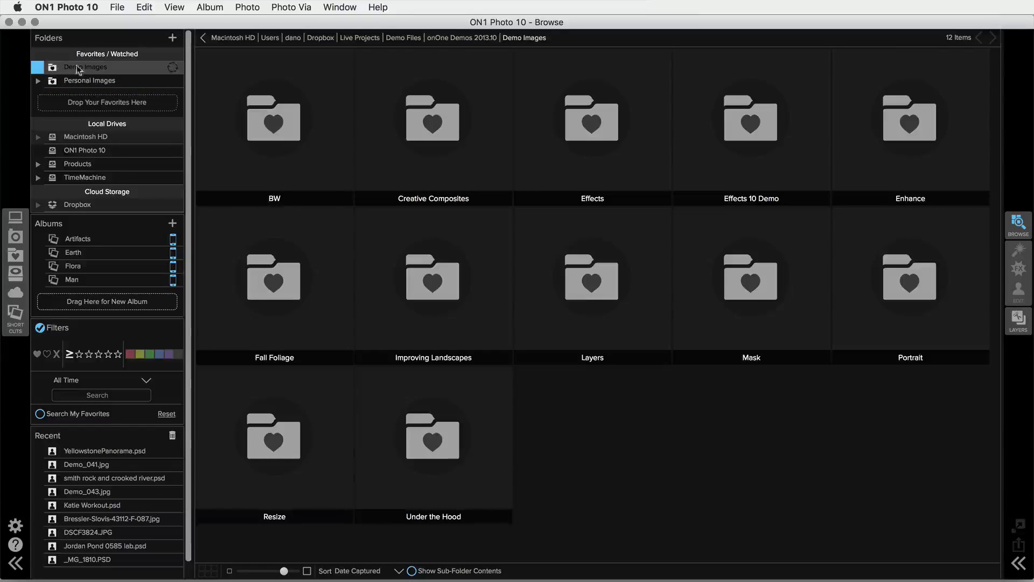
pyautogui.click(120, 69)
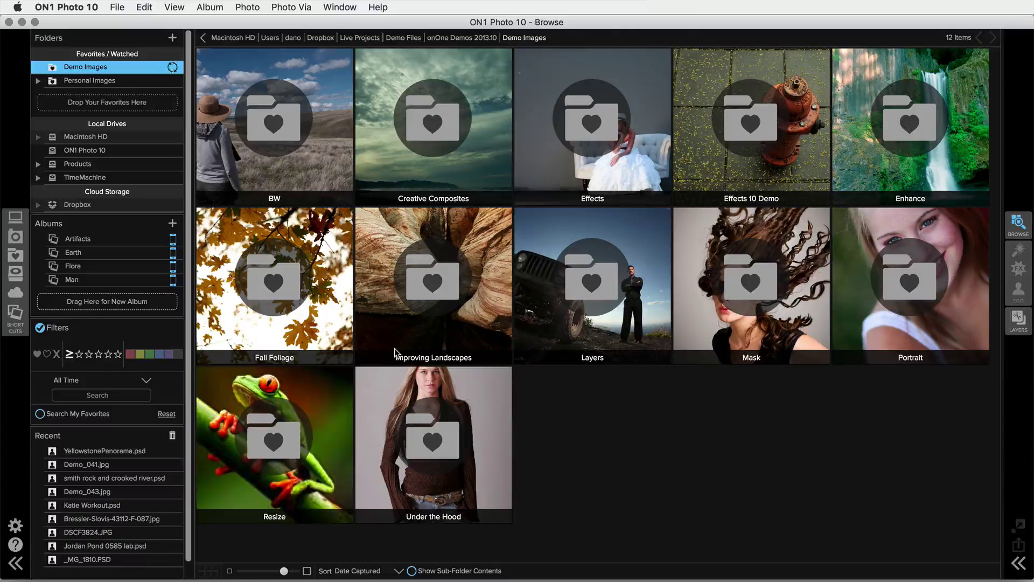
pyautogui.doubleClick(308, 156)
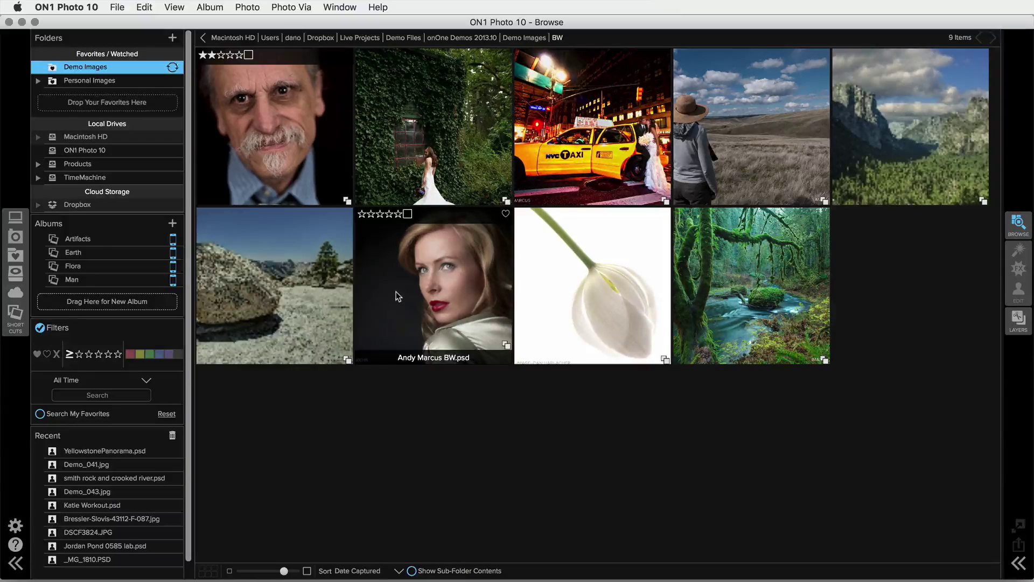
# Step: Search all favorite folders for "rose" and look through the matching photos
pyautogui.click(55, 397)
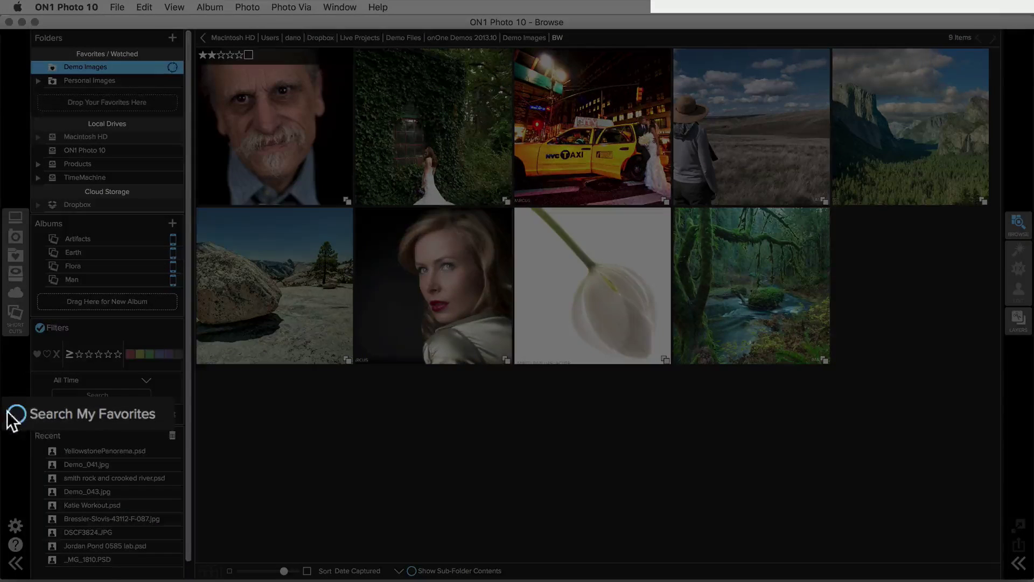
pyautogui.click(11, 413)
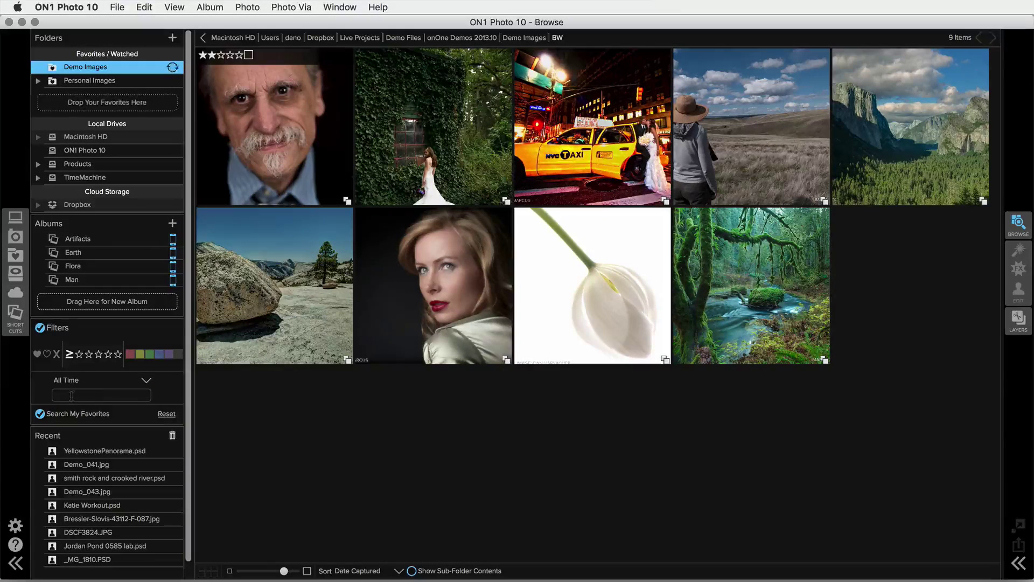
pyautogui.click(72, 396)
pyautogui.write('ros')
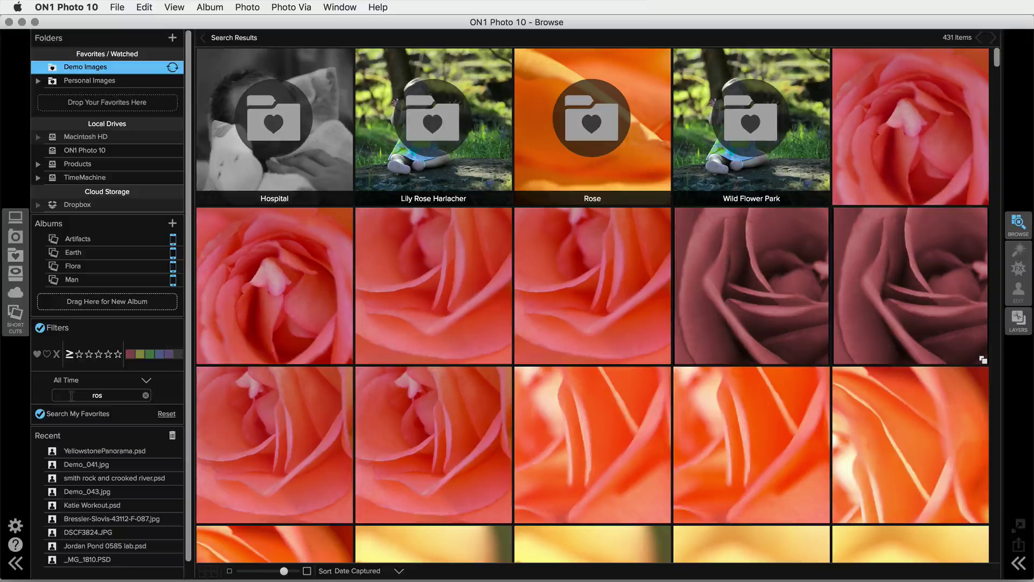
pyautogui.write('e')
pyautogui.scroll(-5, 562, 237)
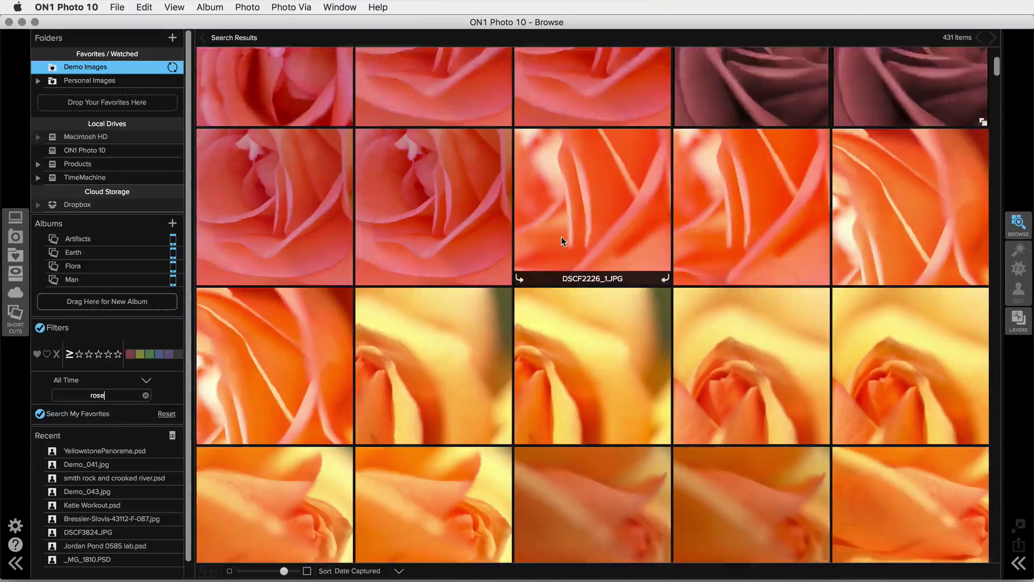
pyautogui.scroll(-5, 561, 237)
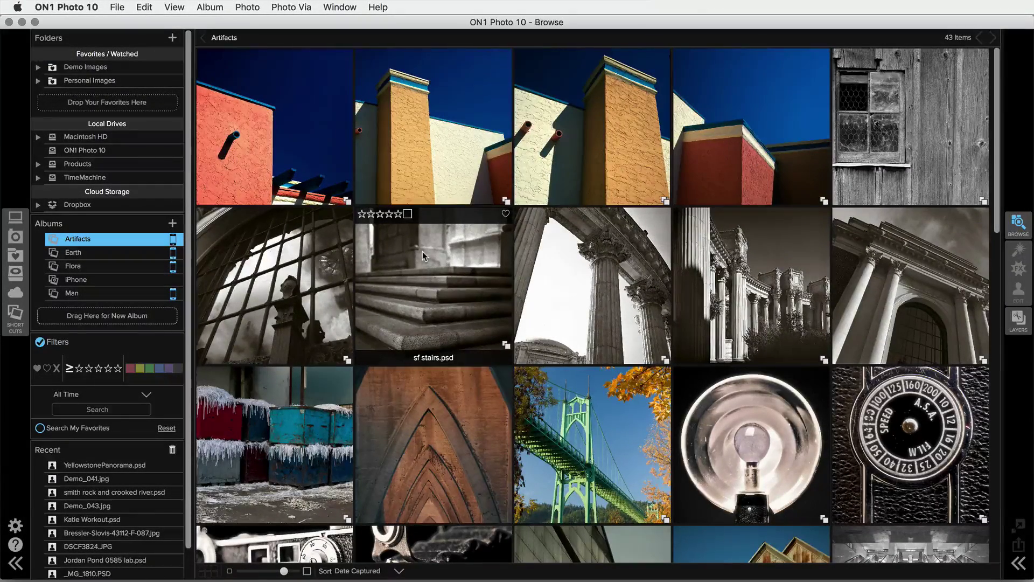
# Step: Enter the author's name in the metadata of mexican restuarant001.psd in the Artifacts album and embed the metadata
pyautogui.click(323, 147)
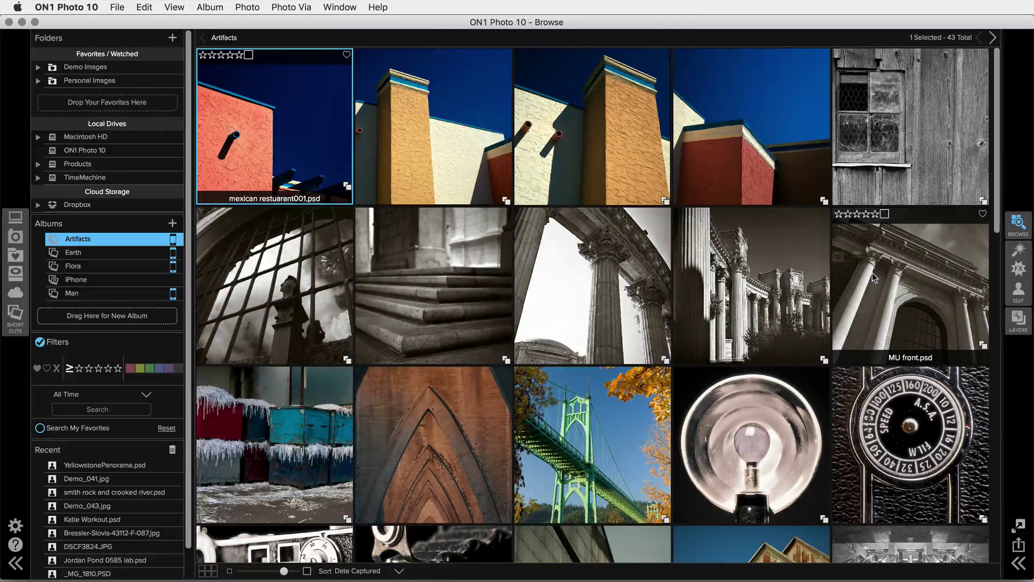
pyautogui.press('super+i')
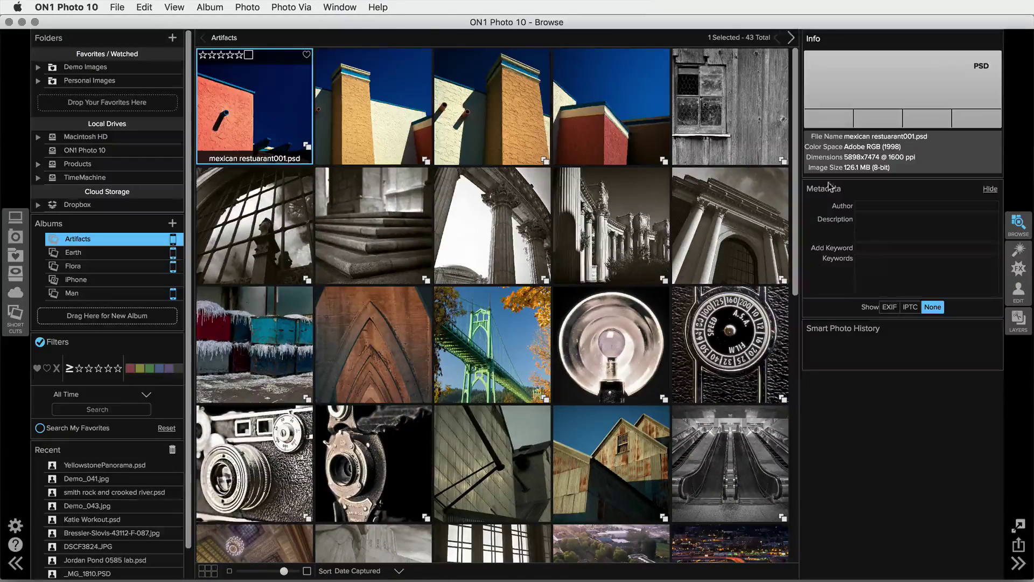
pyautogui.click(861, 205)
pyautogui.write('Dan Harlacher')
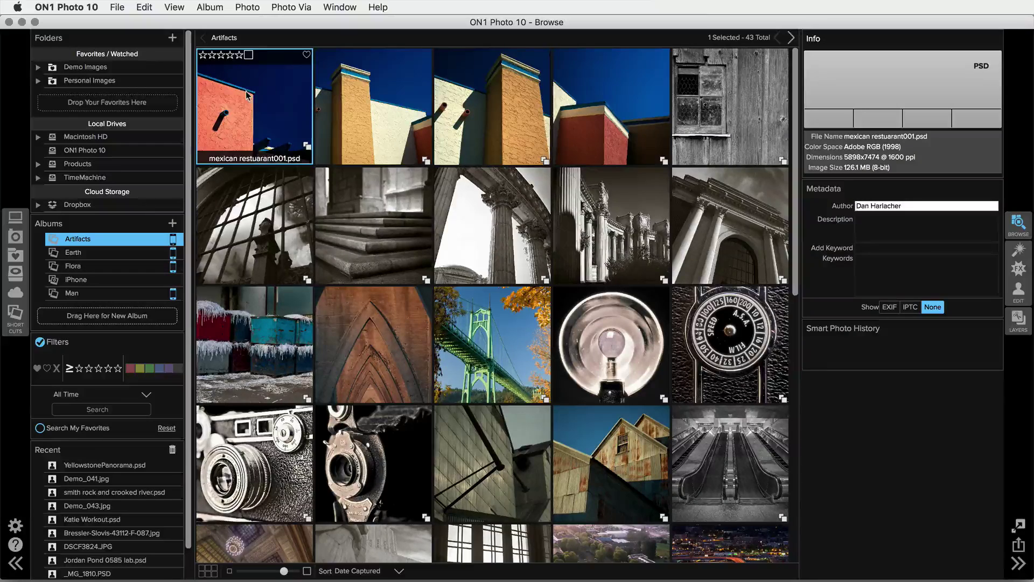
pyautogui.click(248, 7)
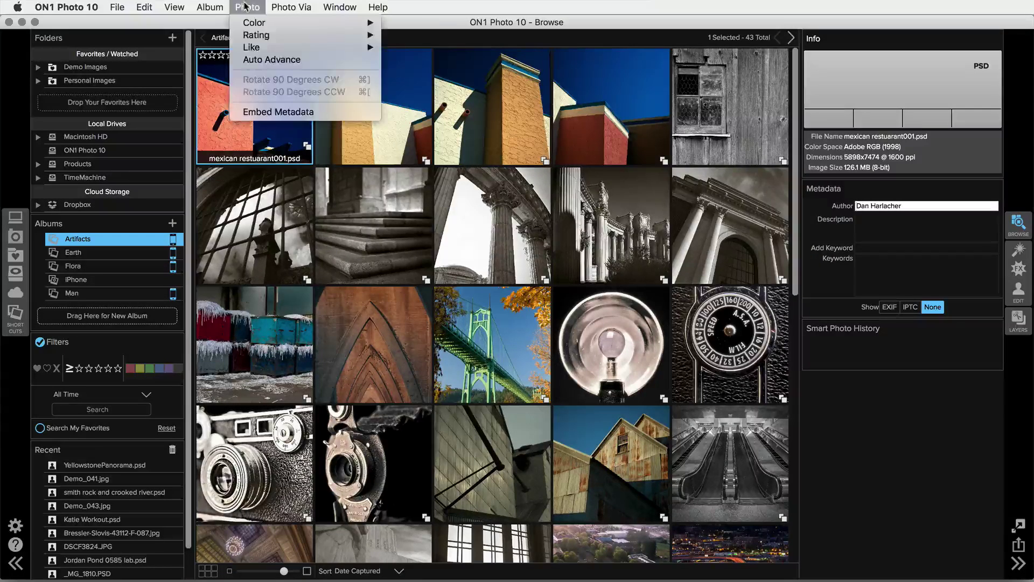
pyautogui.click(257, 113)
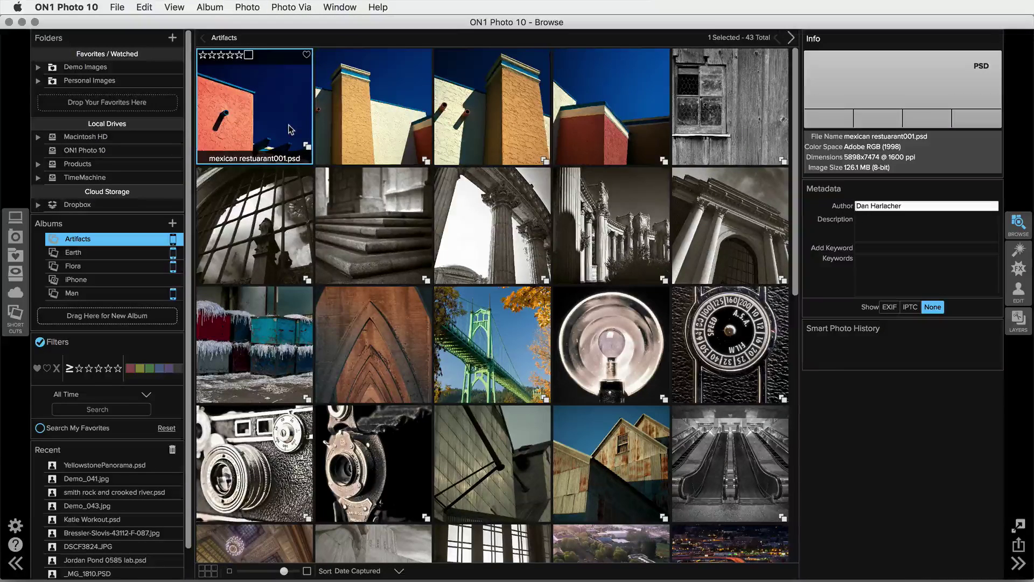
pyautogui.rightClick(291, 129)
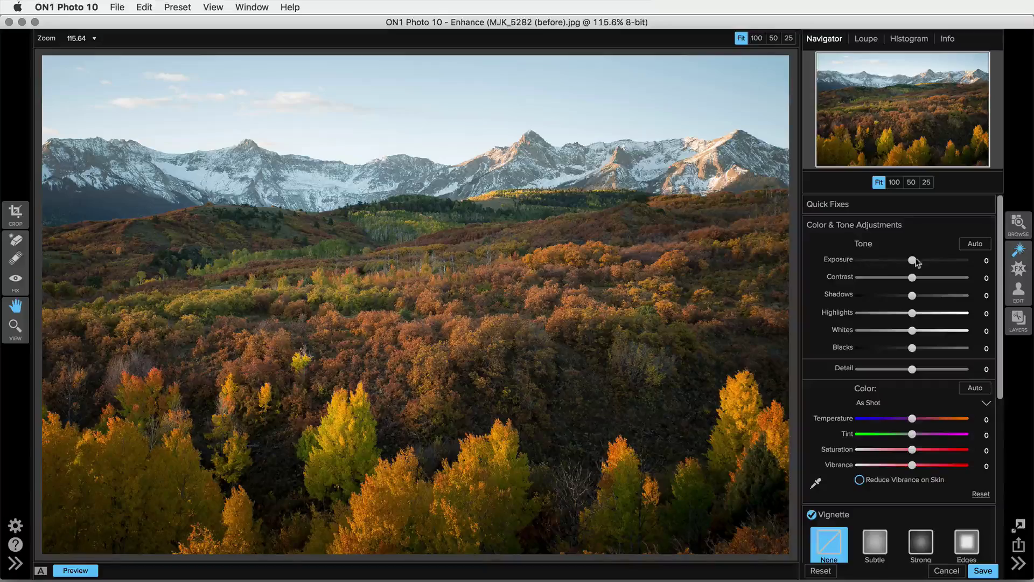
# Step: Adjust the mountain landscape's tone to exposure -0.8, shadows 32 and highlights -19
pyautogui.moveTo(912, 261)
pyautogui.mouseDown()
pyautogui.moveTo(859, 260)
pyautogui.moveTo(965, 261)
pyautogui.moveTo(898, 263)
pyautogui.mouseUp()
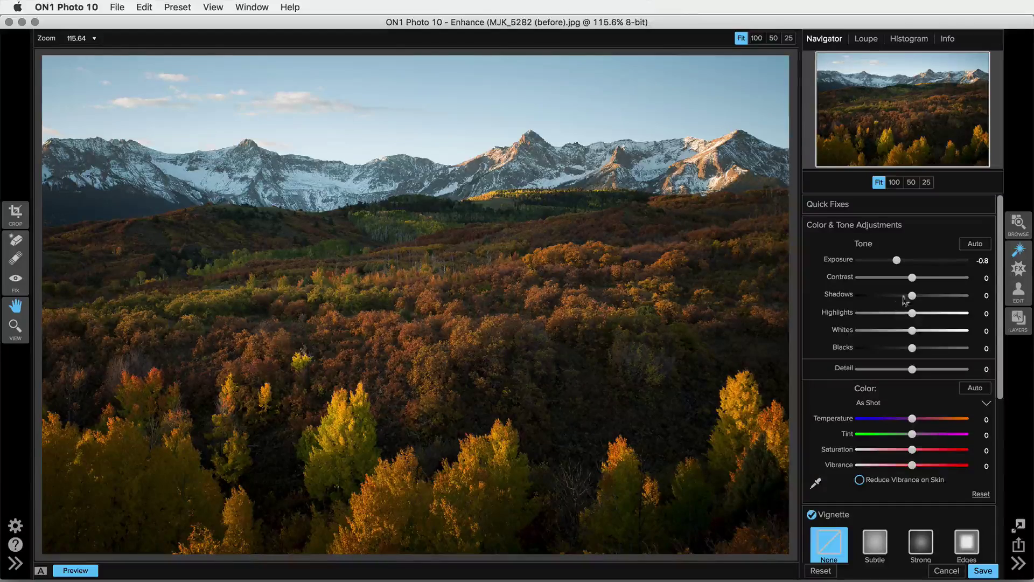
pyautogui.moveTo(912, 295); pyautogui.dragTo(981, 311)
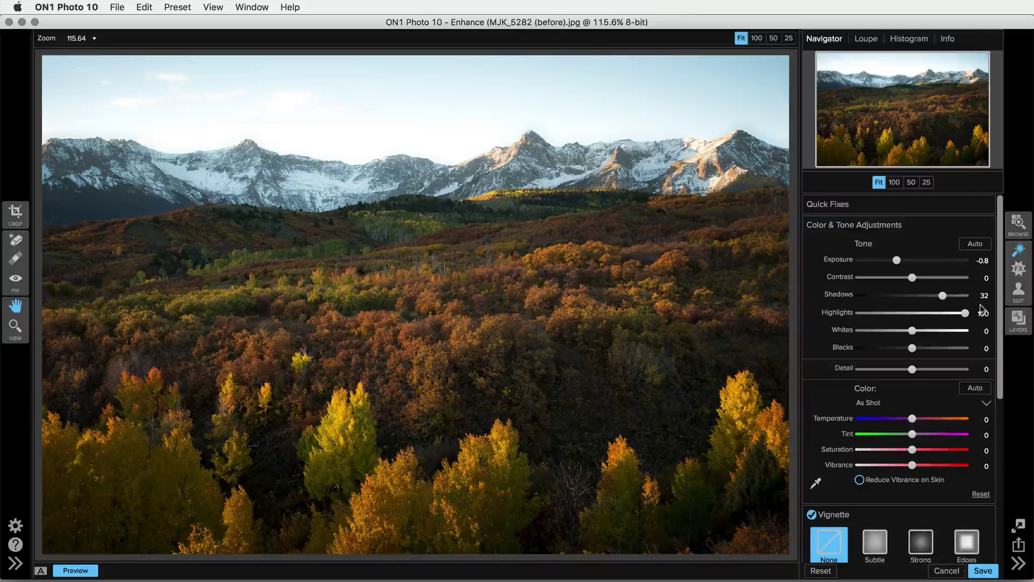
pyautogui.moveTo(965, 313); pyautogui.dragTo(891, 321)
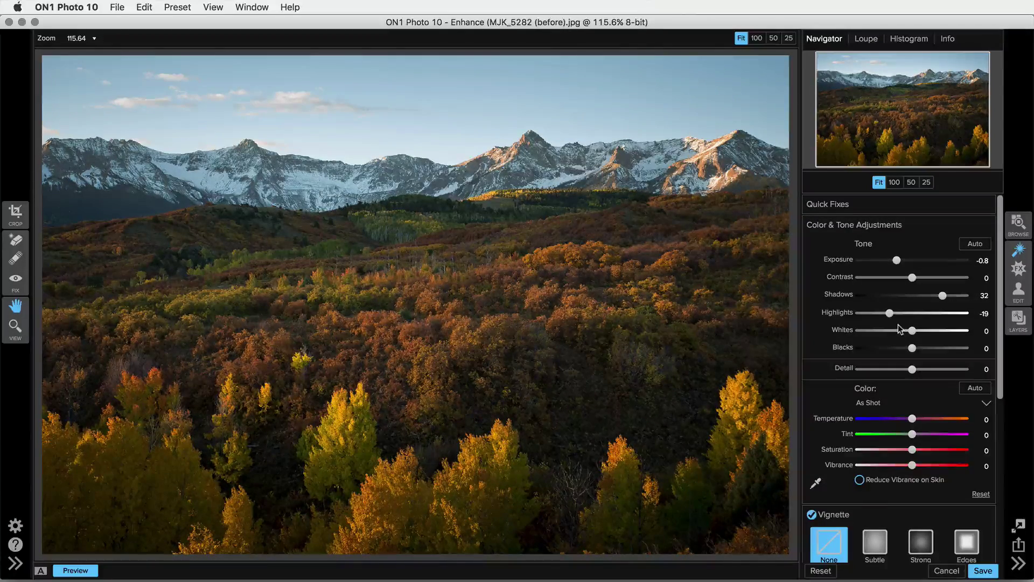
# Step: Try the Fluorescent white balance and a color temperature adjustment on the mountain landscape
pyautogui.click(893, 404)
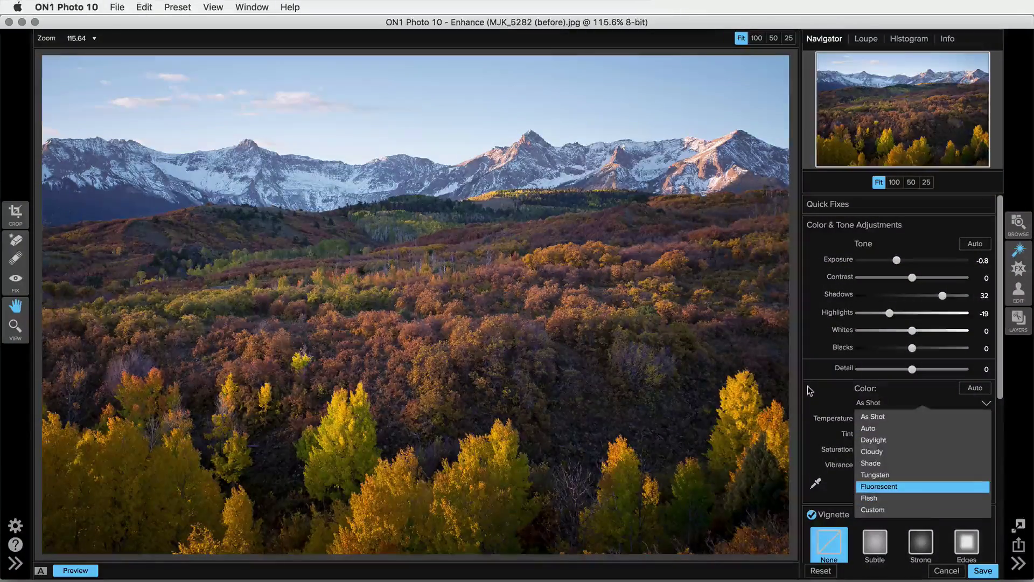
pyautogui.click(811, 390)
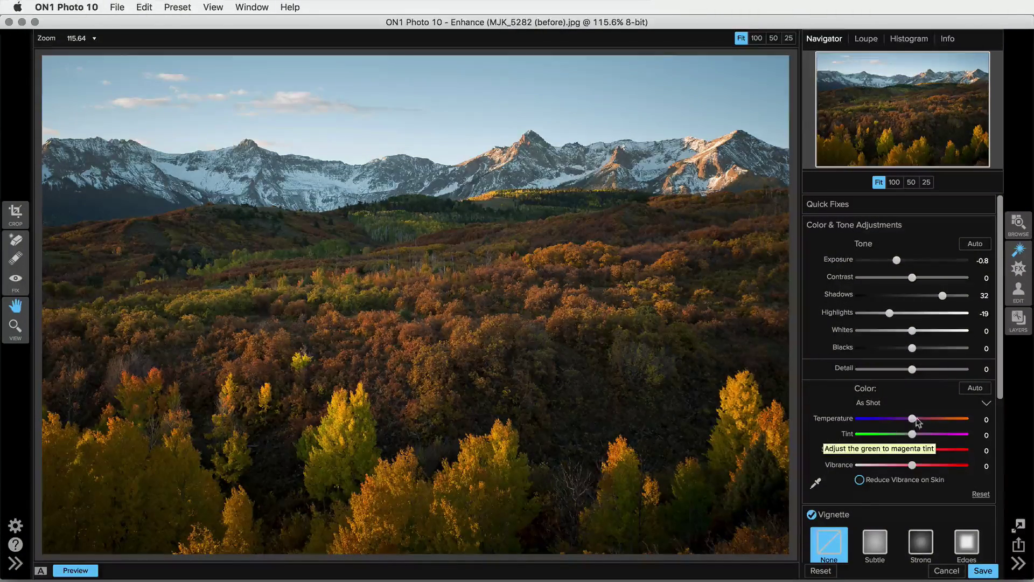
pyautogui.scroll(-1, 913, 420)
pyautogui.moveTo(912, 419)
pyautogui.mouseDown()
pyautogui.moveTo(967, 420)
pyautogui.moveTo(867, 420)
pyautogui.moveTo(912, 420)
pyautogui.mouseUp()
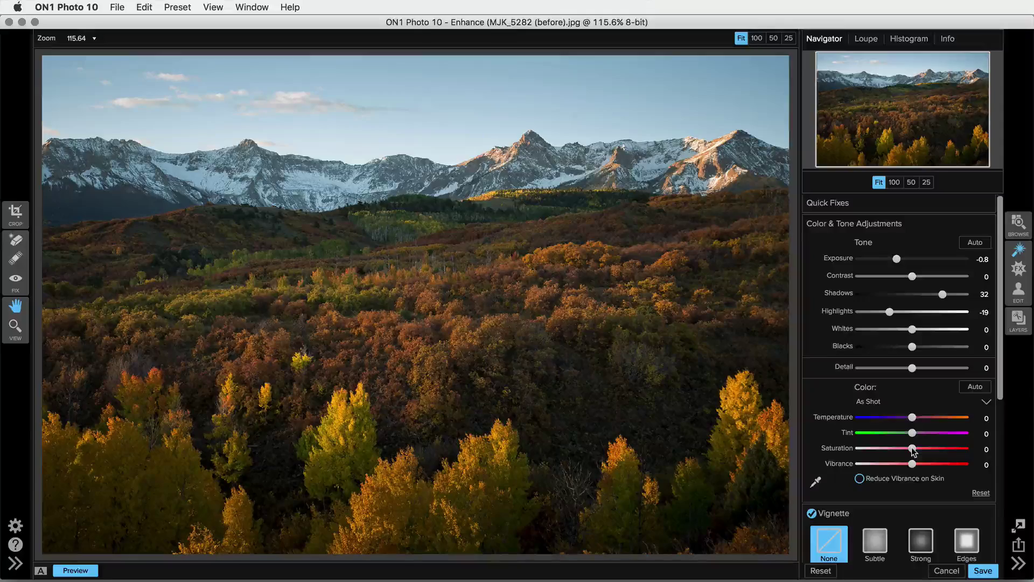
# Step: Lower the color saturation of the mountain landscape
pyautogui.moveTo(914, 452); pyautogui.dragTo(850, 451)
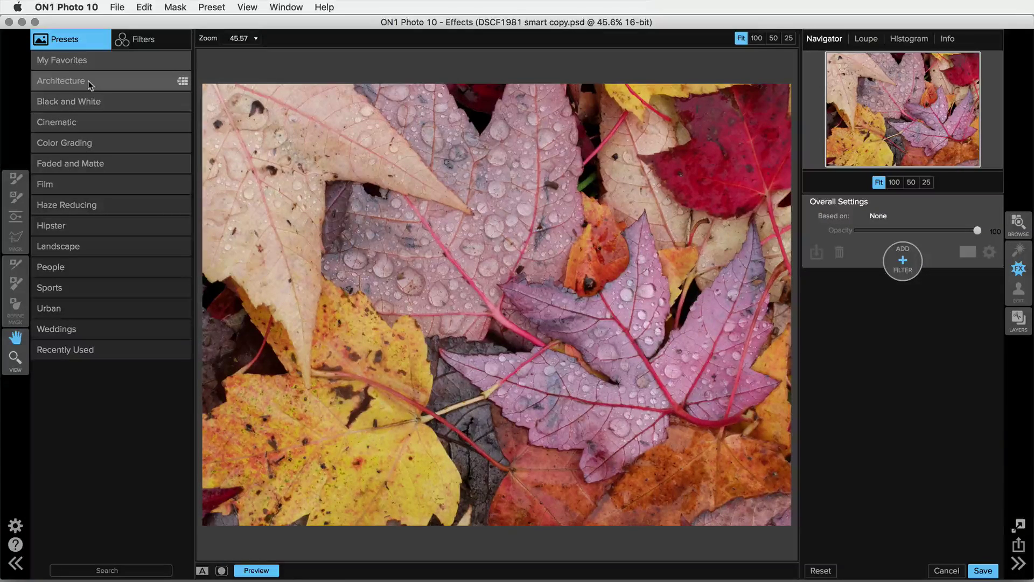
# Step: Open the Cinematic preset category for the maple leaf photo and look through its preset previews
pyautogui.click(90, 121)
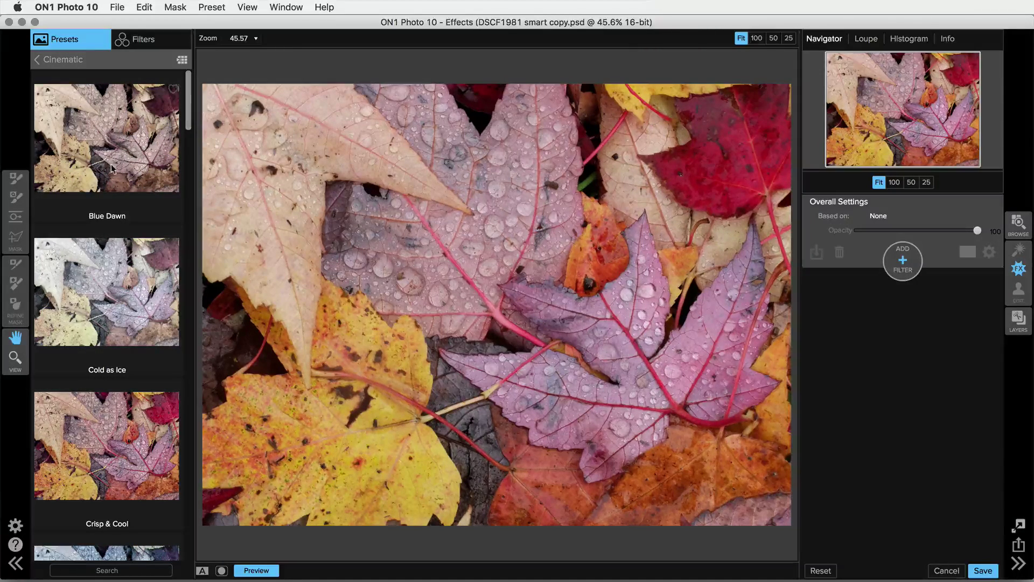
pyautogui.scroll(-8, 112, 168)
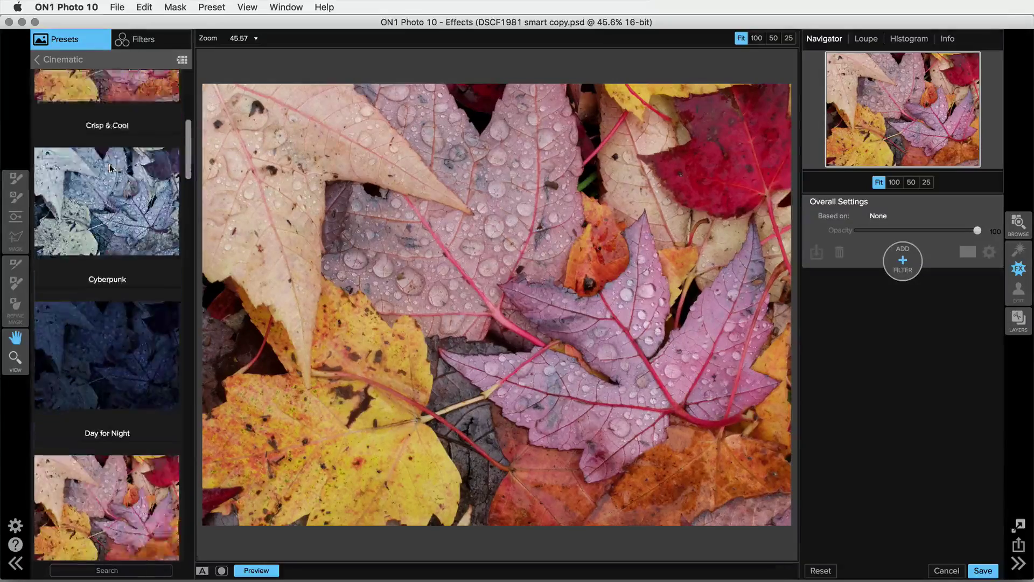
pyautogui.scroll(-10, 110, 168)
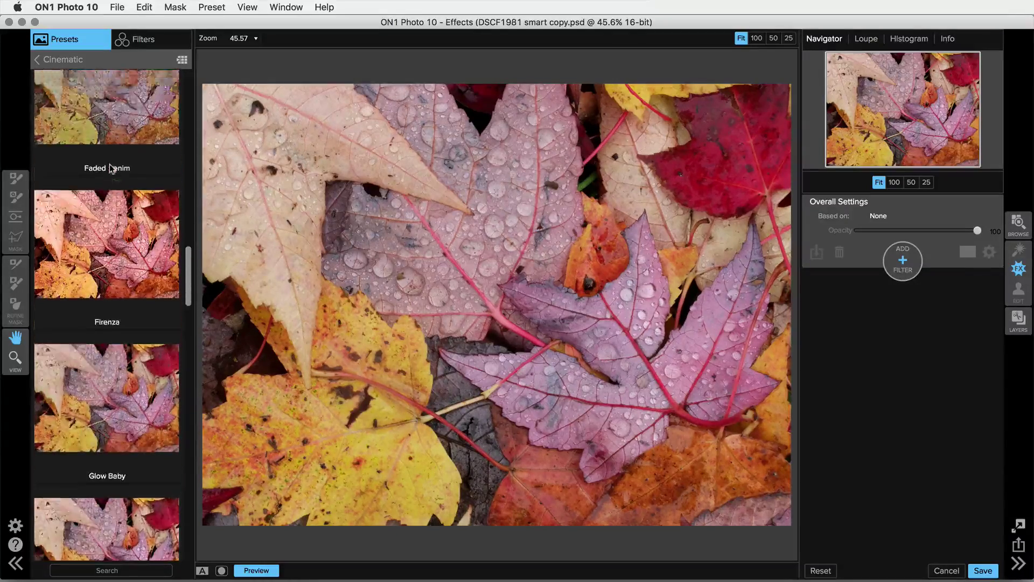
pyautogui.scroll(-5, 110, 168)
pyautogui.scroll(6, 110, 168)
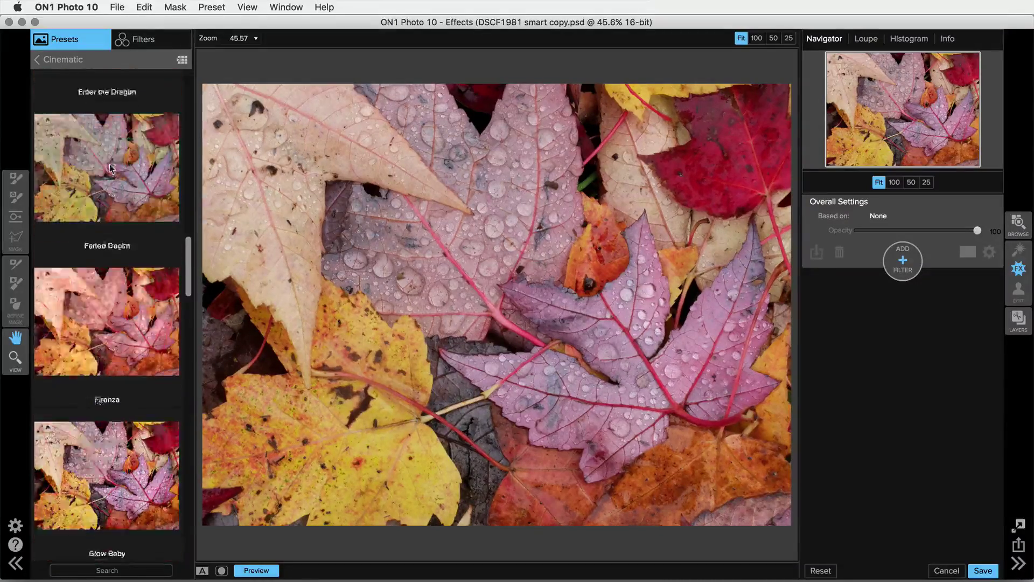
pyautogui.scroll(15, 110, 168)
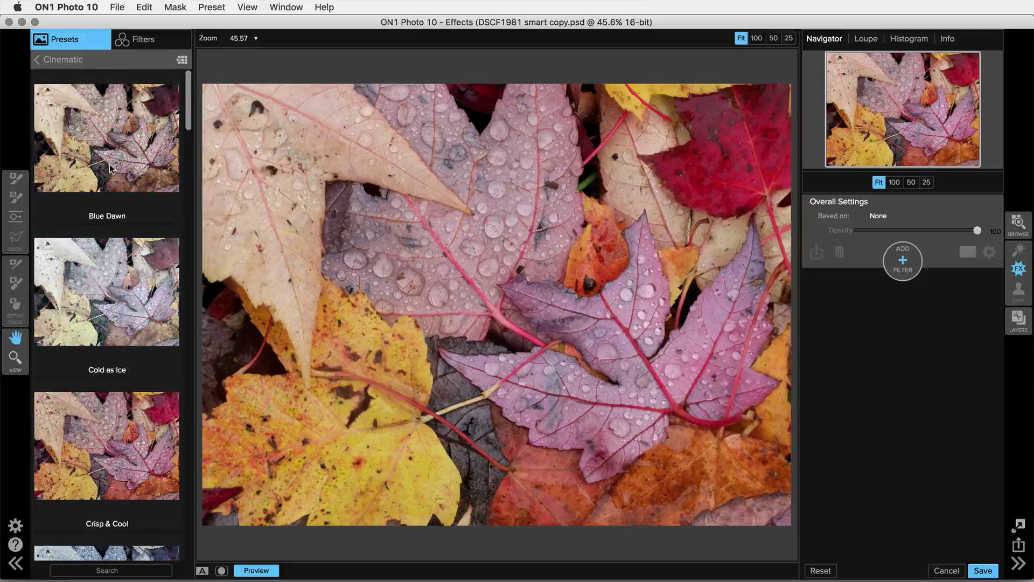
# Step: Show the Cinematic presets in two thumbnail columns and widen the preset browser to enlarge the previews
pyautogui.click(239, 8)
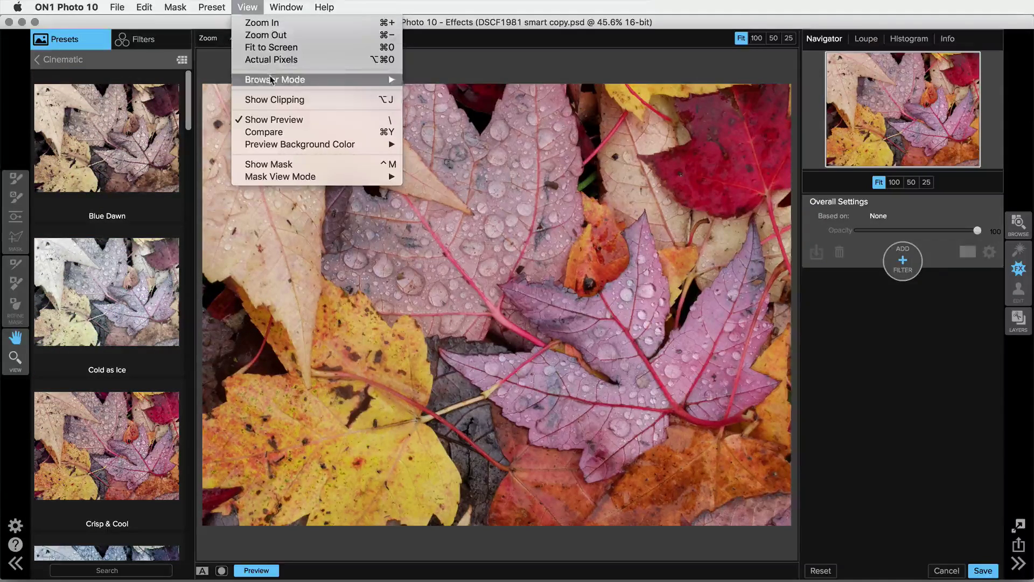
pyautogui.moveTo(272, 80)
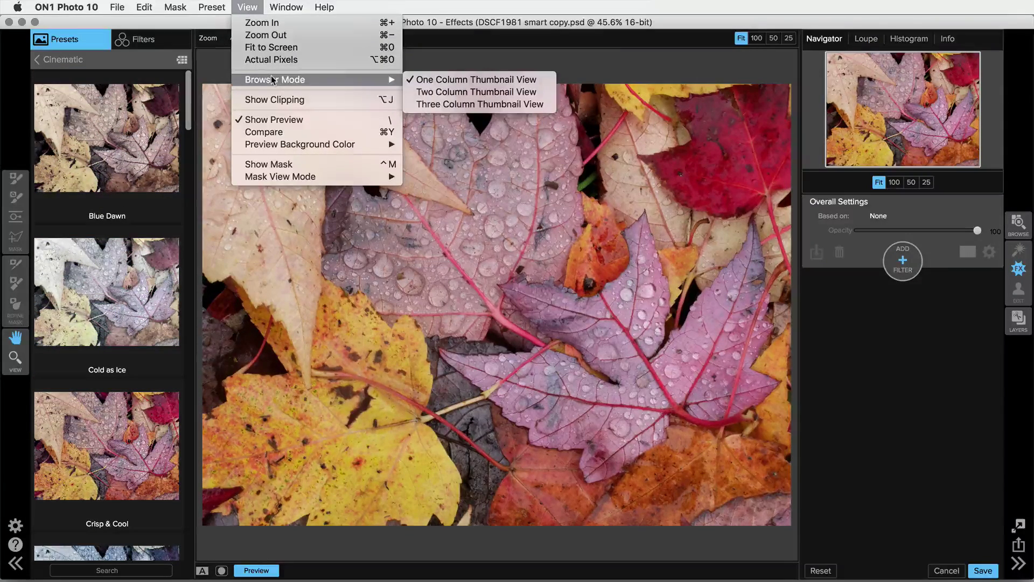
pyautogui.click(470, 92)
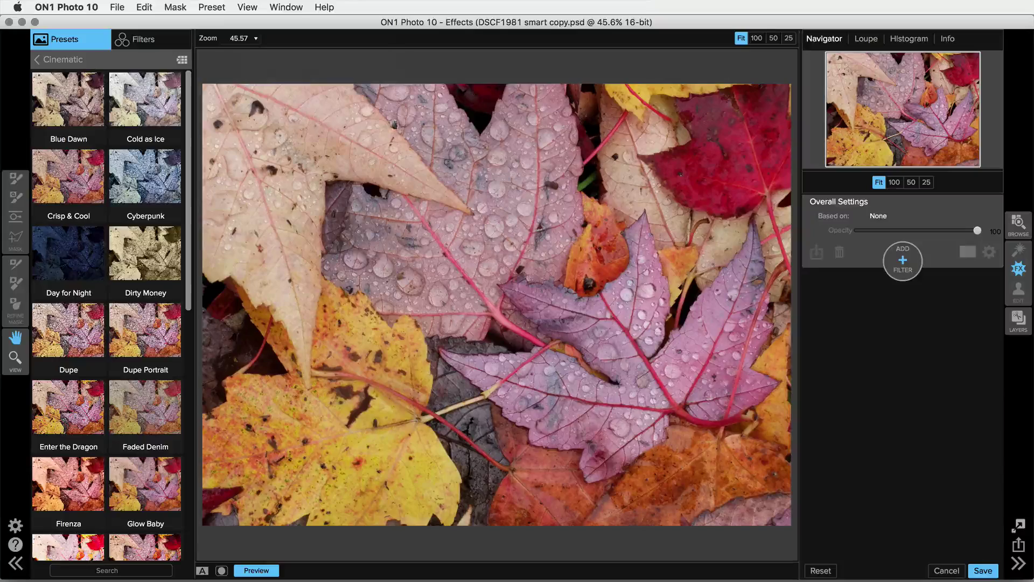
pyautogui.moveTo(193, 354); pyautogui.dragTo(275, 352)
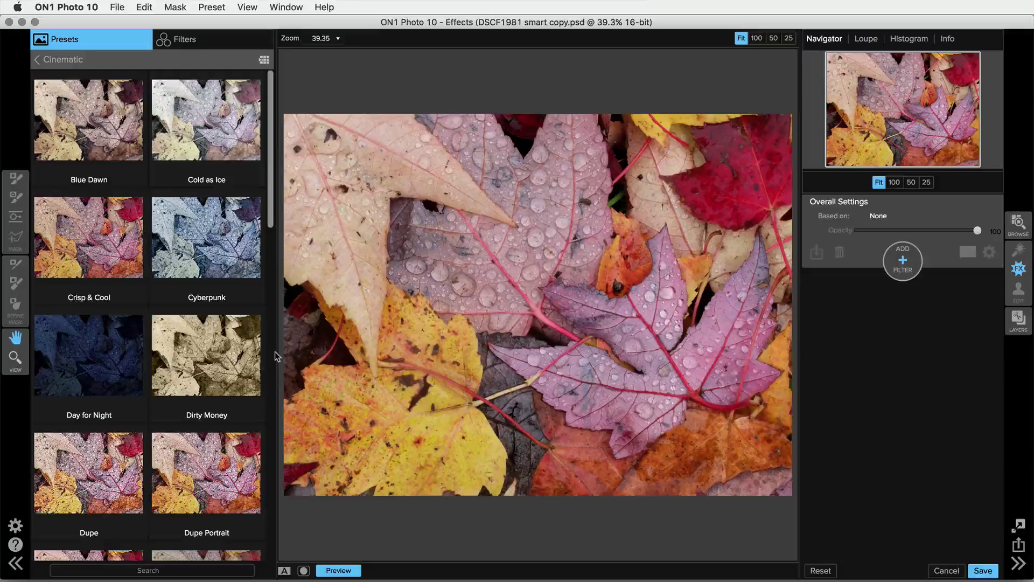
pyautogui.scroll(-5, 199, 321)
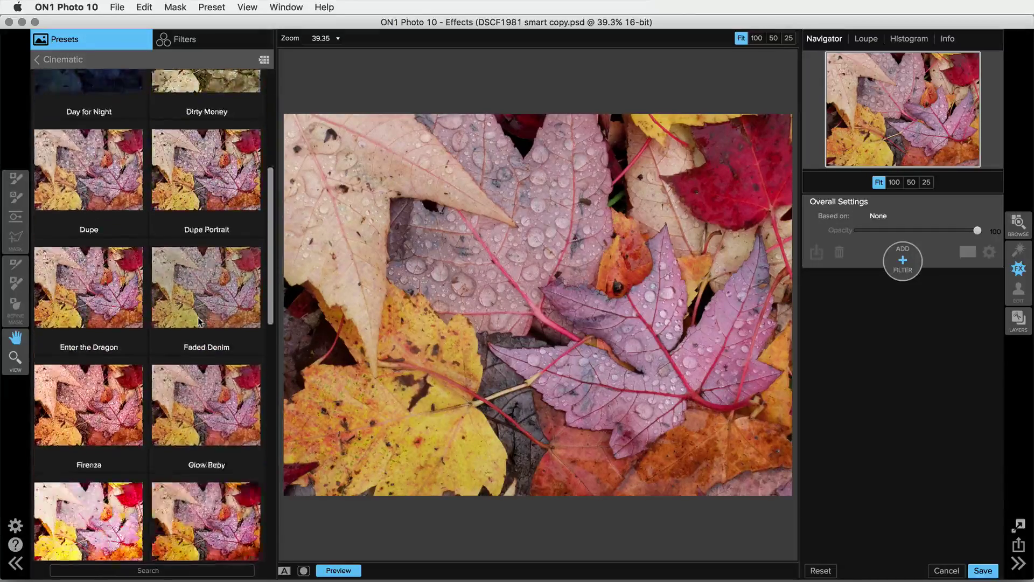
pyautogui.scroll(-4, 198, 322)
pyautogui.scroll(9, 198, 318)
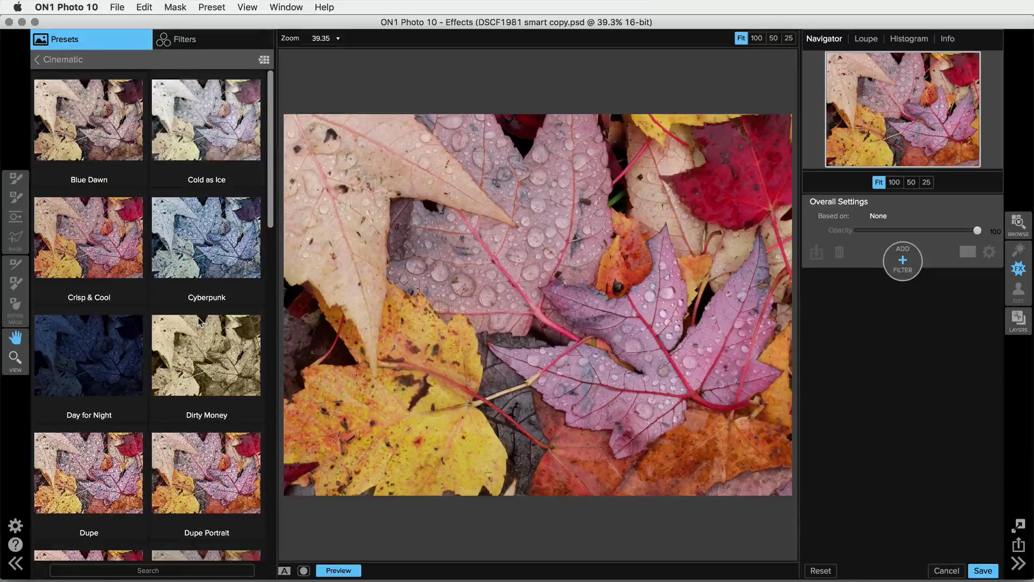
# Step: View the Cinematic presets in the full-screen grid, look through them and return to the photo
pyautogui.click(265, 61)
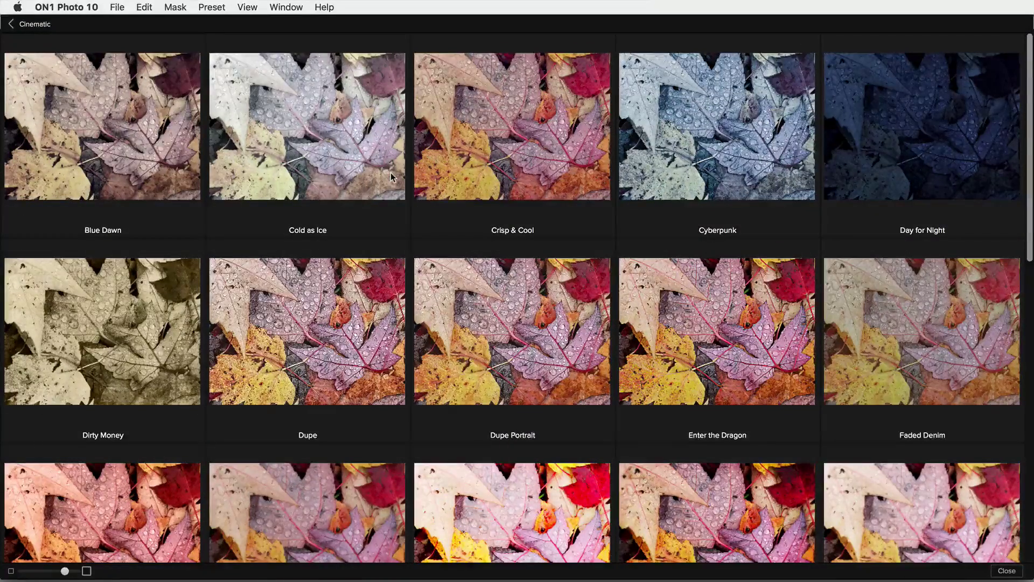
pyautogui.scroll(-3, 392, 175)
pyautogui.scroll(-3, 392, 178)
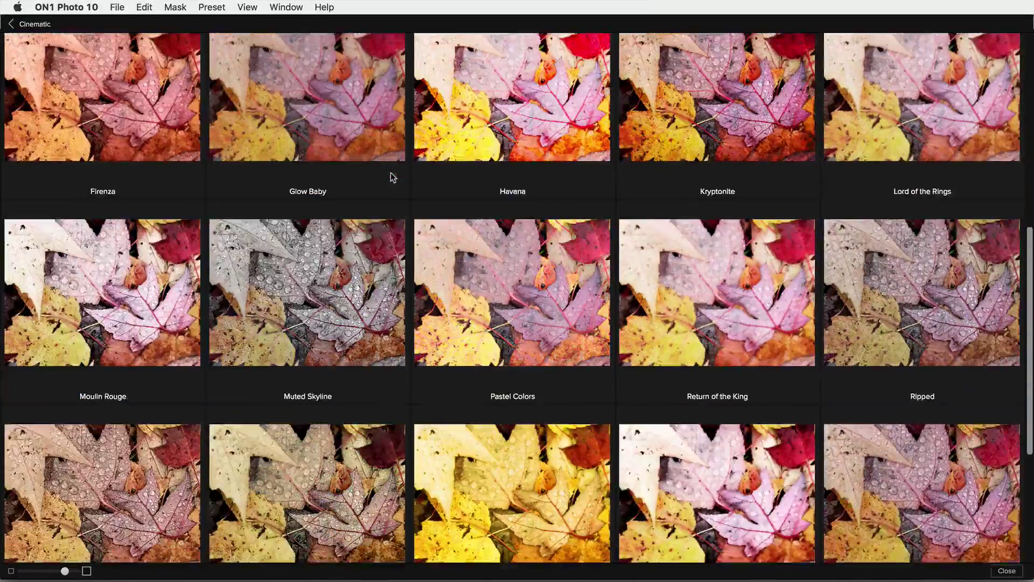
pyautogui.press('Escape')
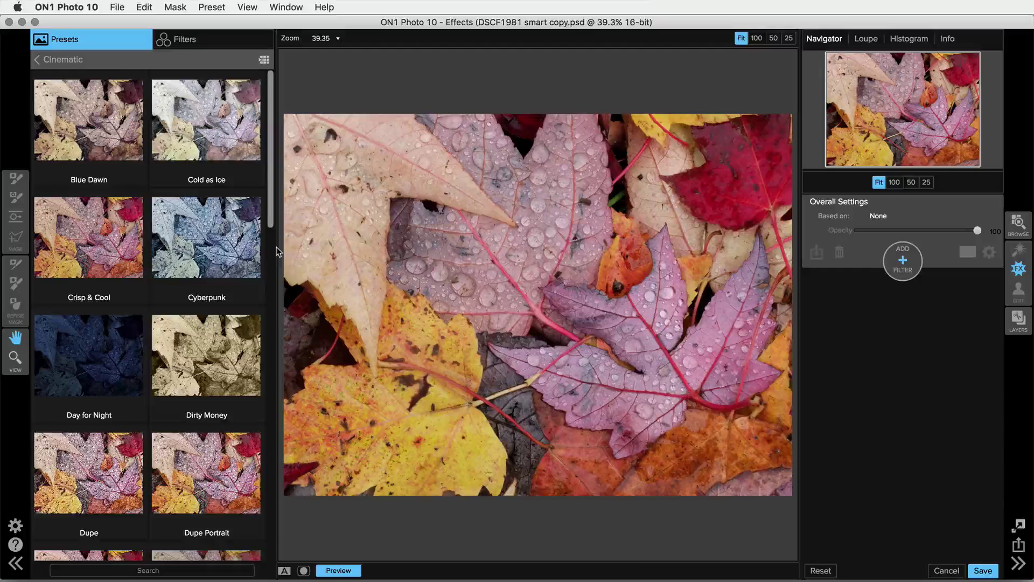
# Step: Apply the Crisp & Cool preset to the leaf photo, view its preset options and return to the category list
pyautogui.click(127, 252)
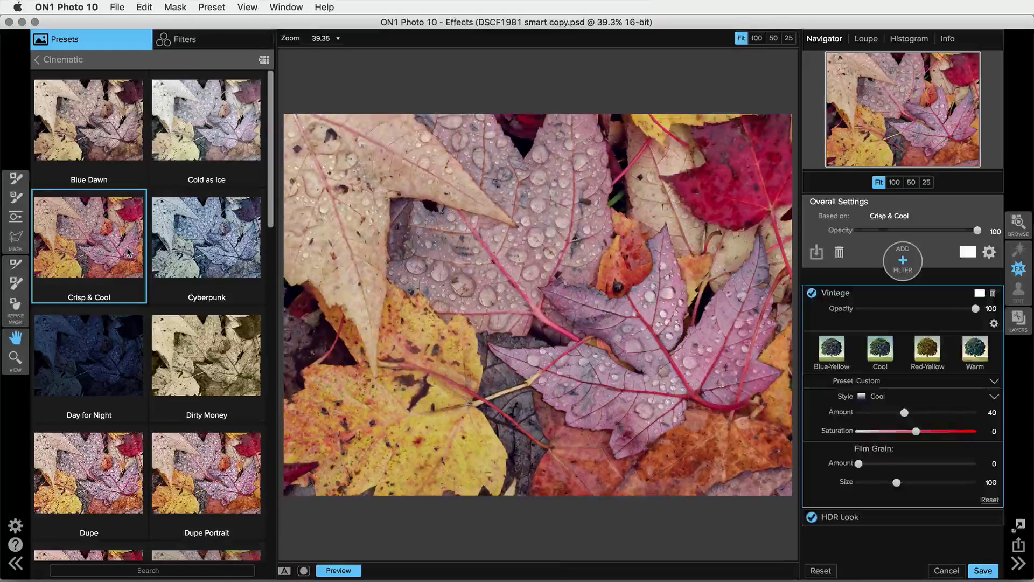
pyautogui.rightClick(111, 217)
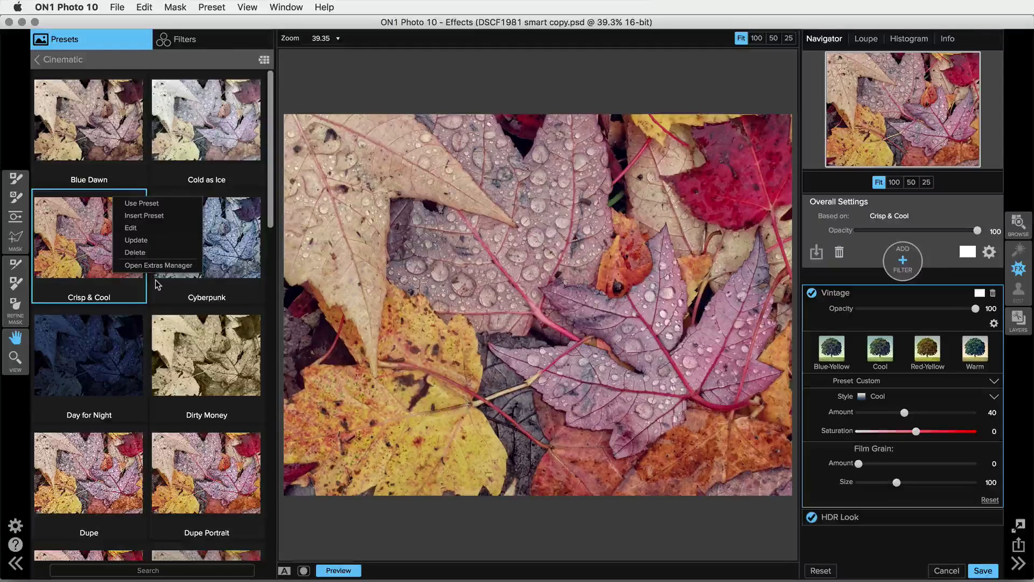
pyautogui.scroll(-8, 54, 66)
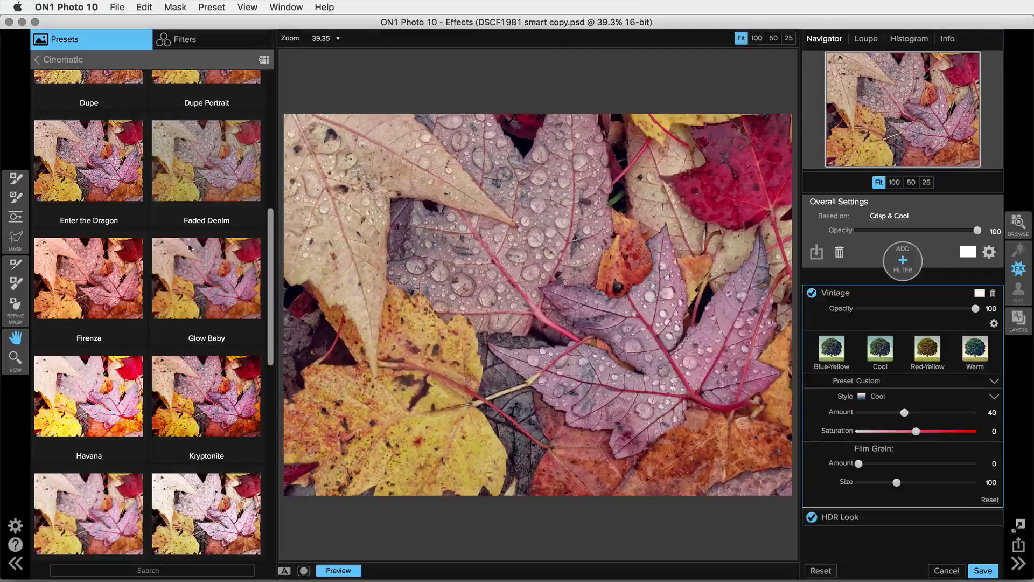
pyautogui.click(38, 61)
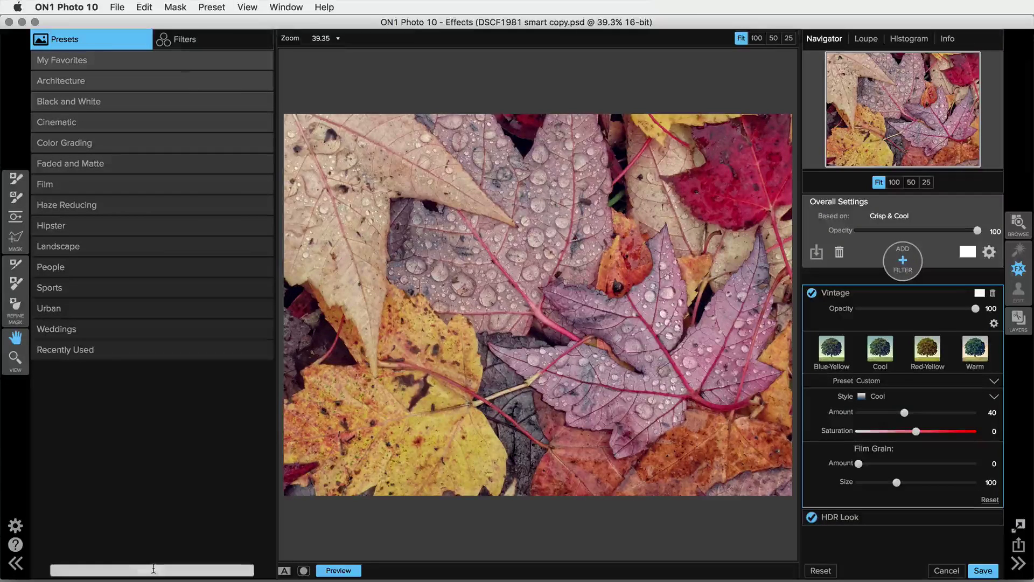
# Step: Remove the applied preset's filters and apply the Color Enhancer filter with its Fall Enhancer preset
pyautogui.click(176, 42)
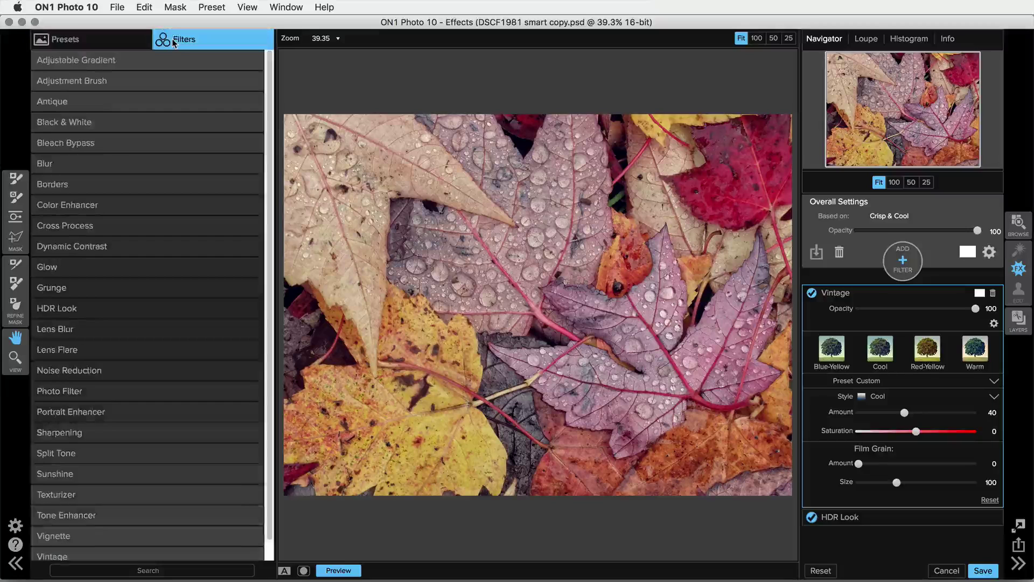
pyautogui.scroll(-1, 183, 64)
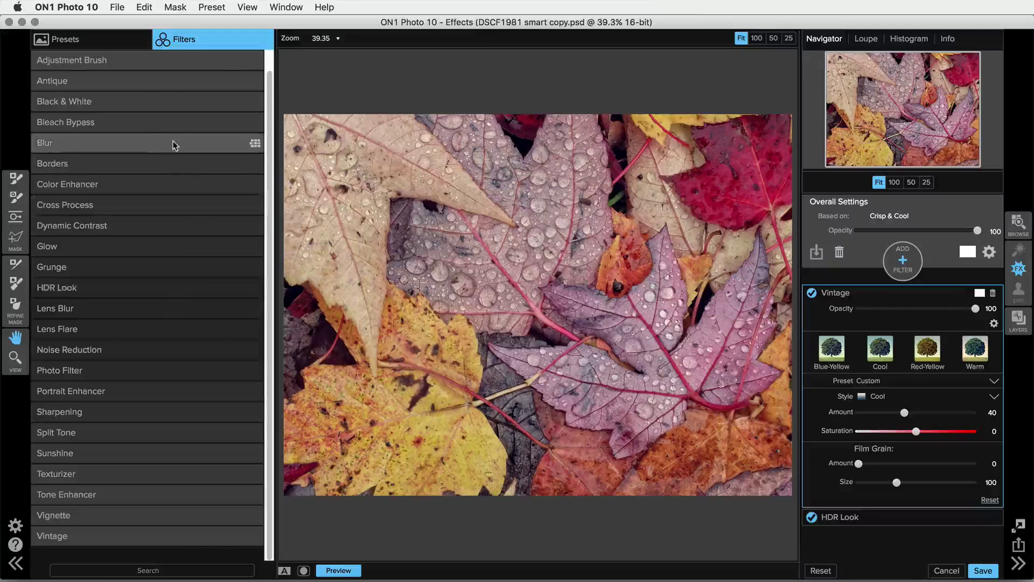
pyautogui.click(172, 184)
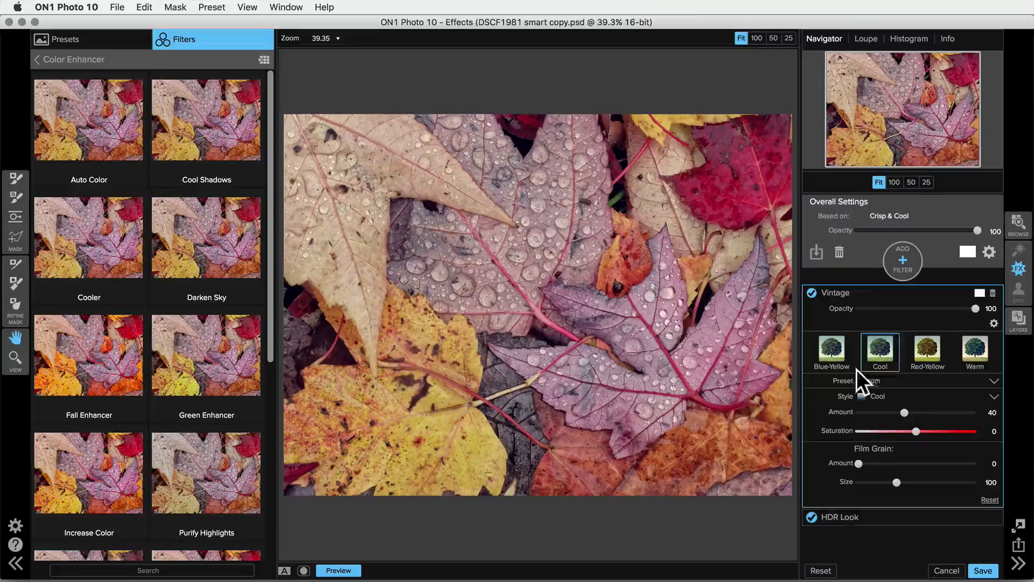
pyautogui.click(842, 253)
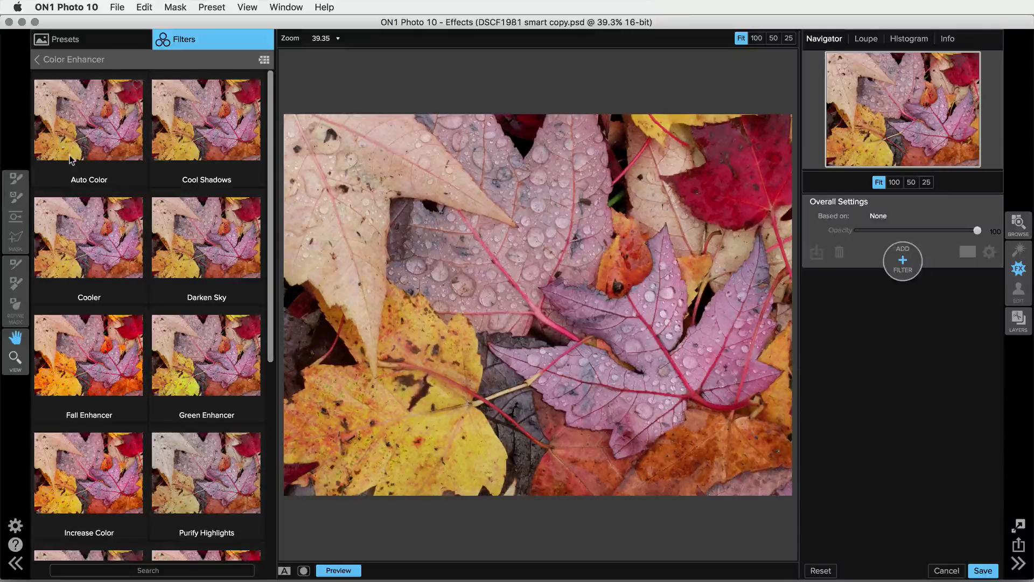
pyautogui.click(100, 354)
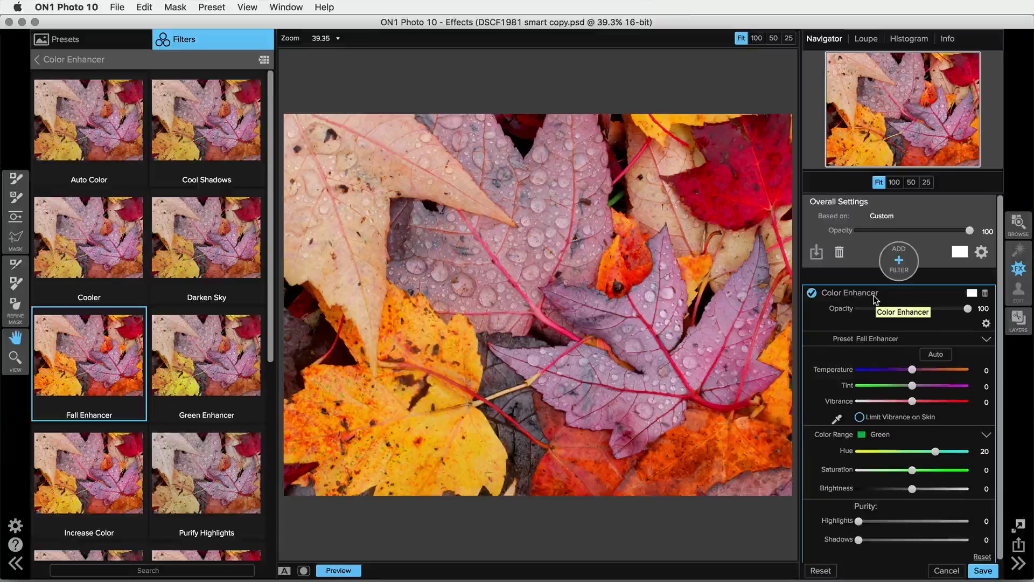
pyautogui.scroll(-1, 874, 299)
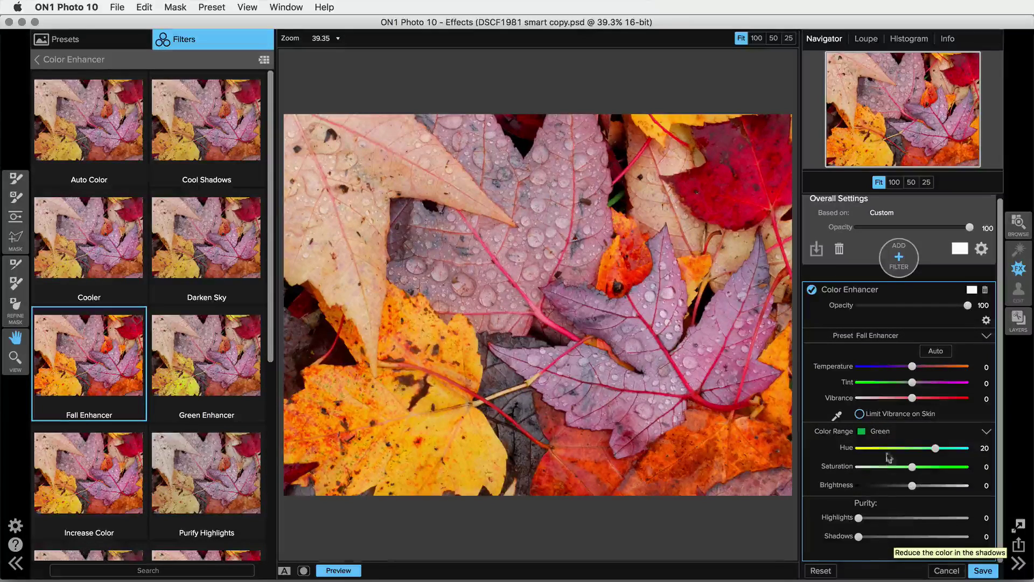
# Step: Add a Dynamic Contrast filter above the Color Enhancer and apply its Texture Enhancer preset
pyautogui.click(903, 260)
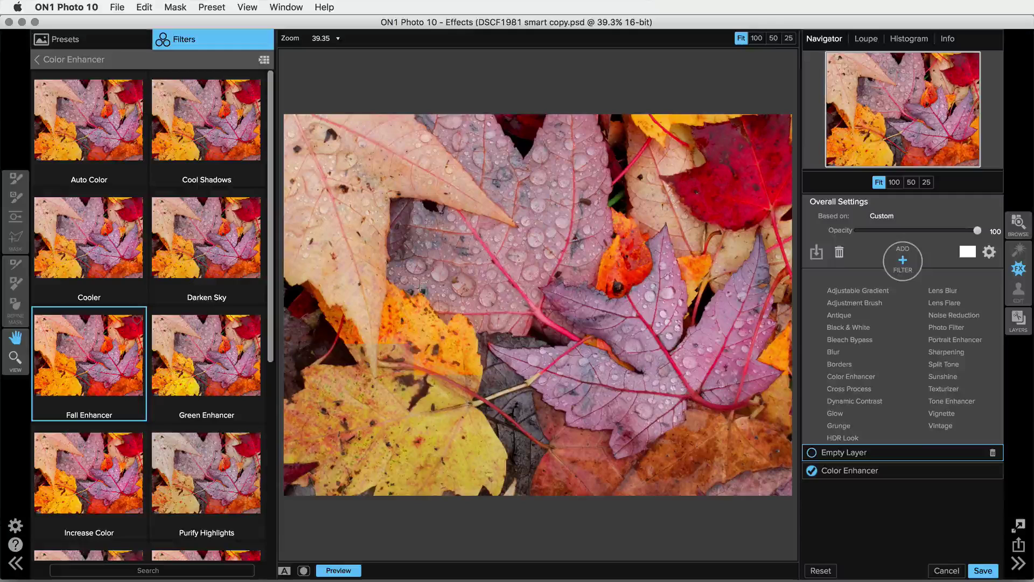
pyautogui.click(854, 402)
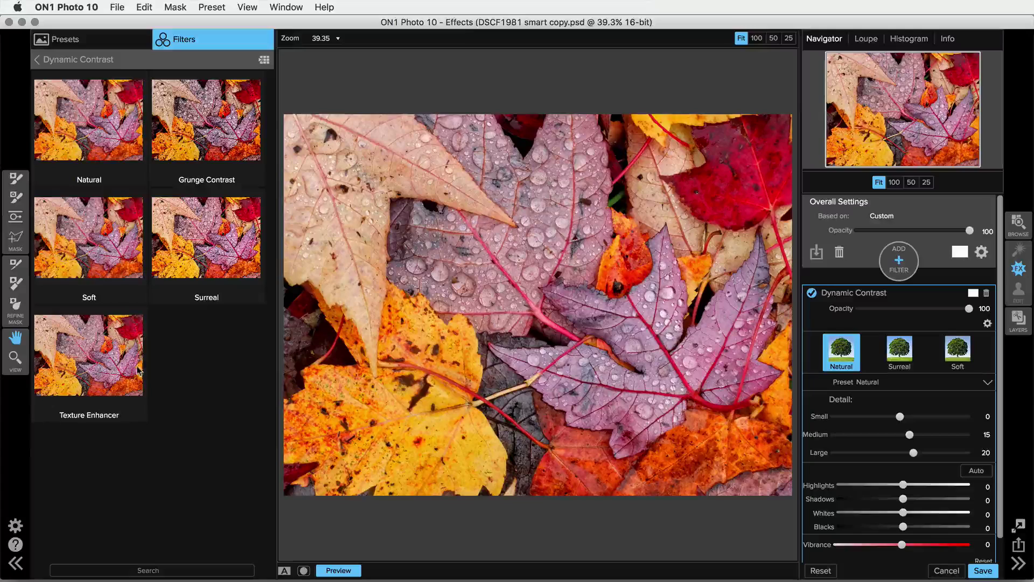
pyautogui.click(88, 355)
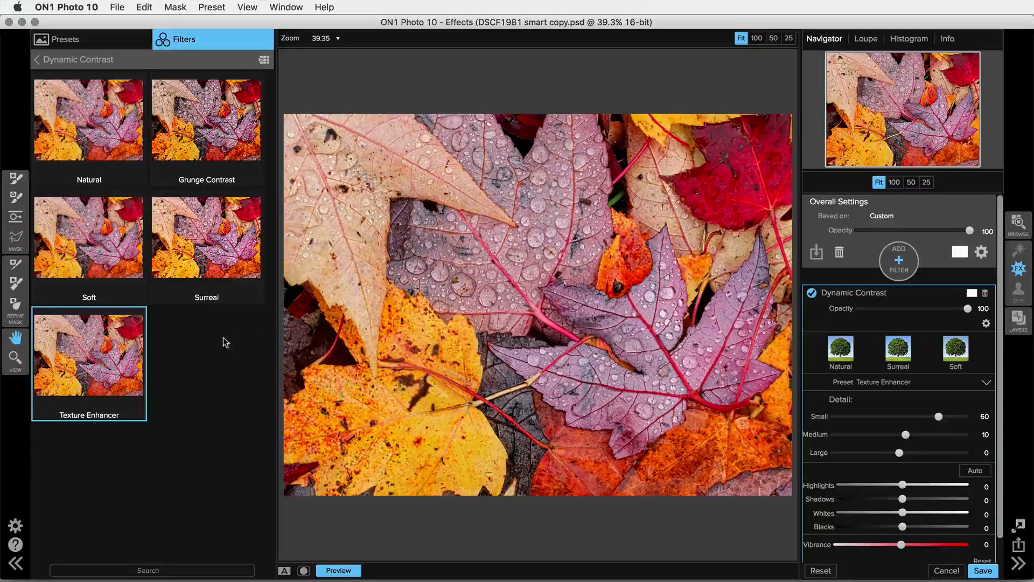
# Step: Hide the preset browser and set the Dynamic Contrast detail to Small 78 and Medium 0
pyautogui.click(15, 564)
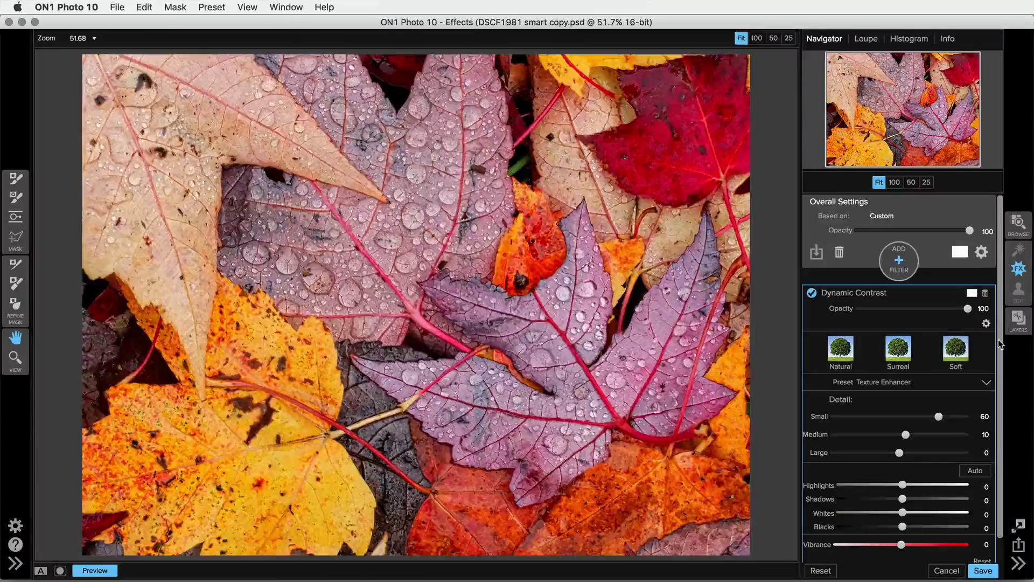
pyautogui.scroll(-2, 1000, 345)
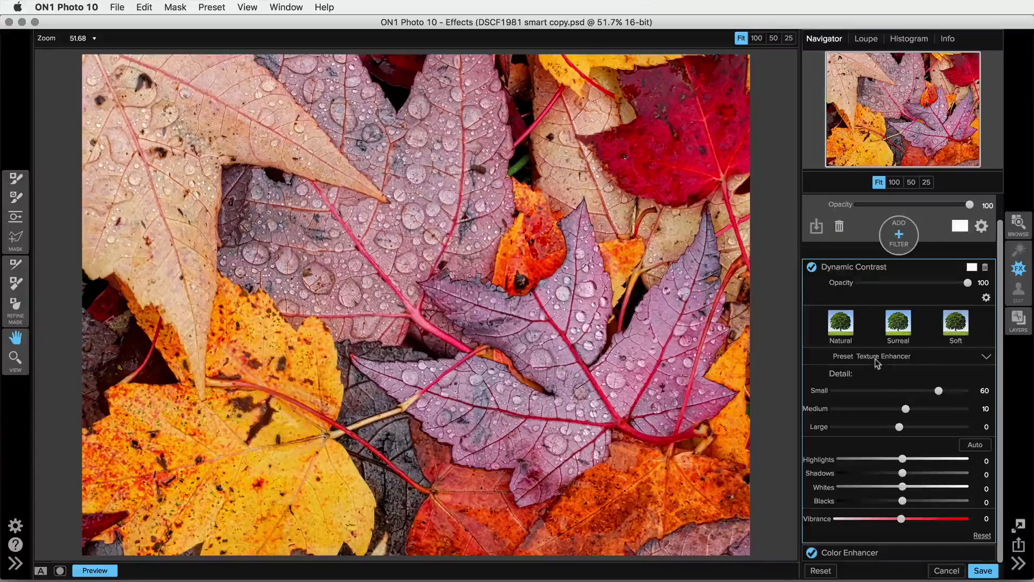
pyautogui.moveTo(939, 390); pyautogui.dragTo(900, 409)
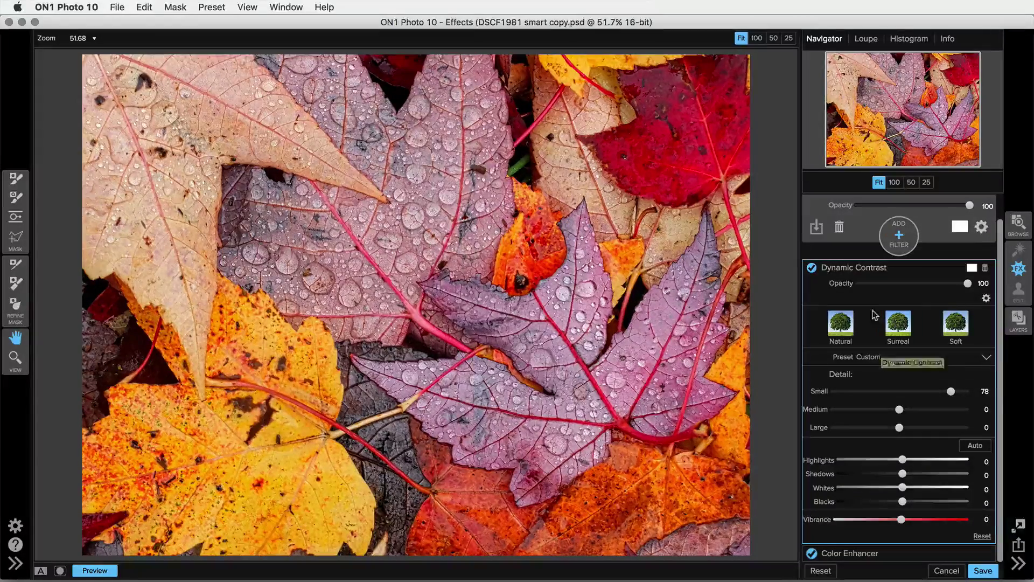
# Step: Paint the Dynamic Contrast effect out of the pale leaves in the photo's upper-left area with a size 900 masking brush
pyautogui.click(972, 271)
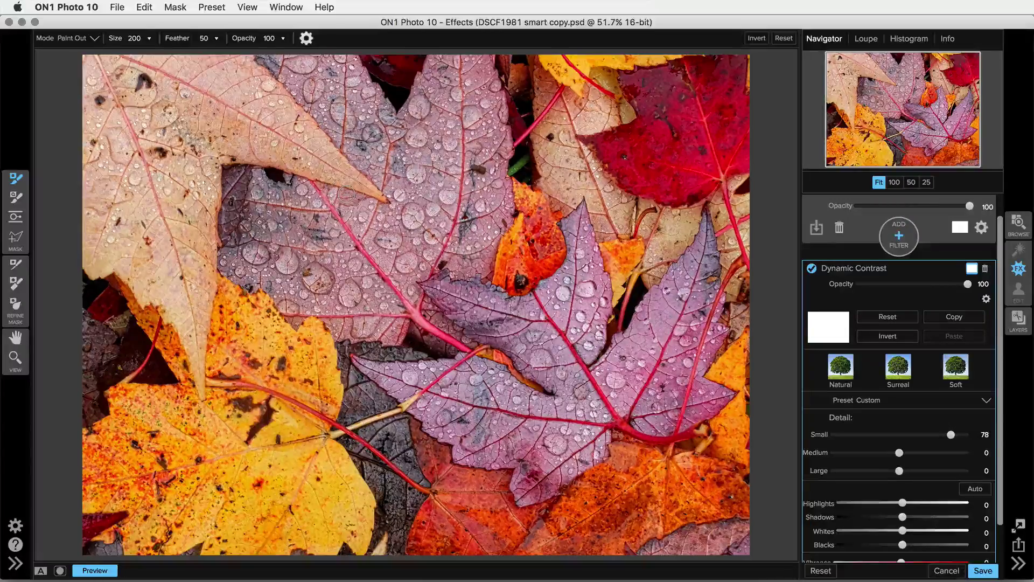
pyautogui.press(']')
pyautogui.press(']')
pyautogui.press(']')
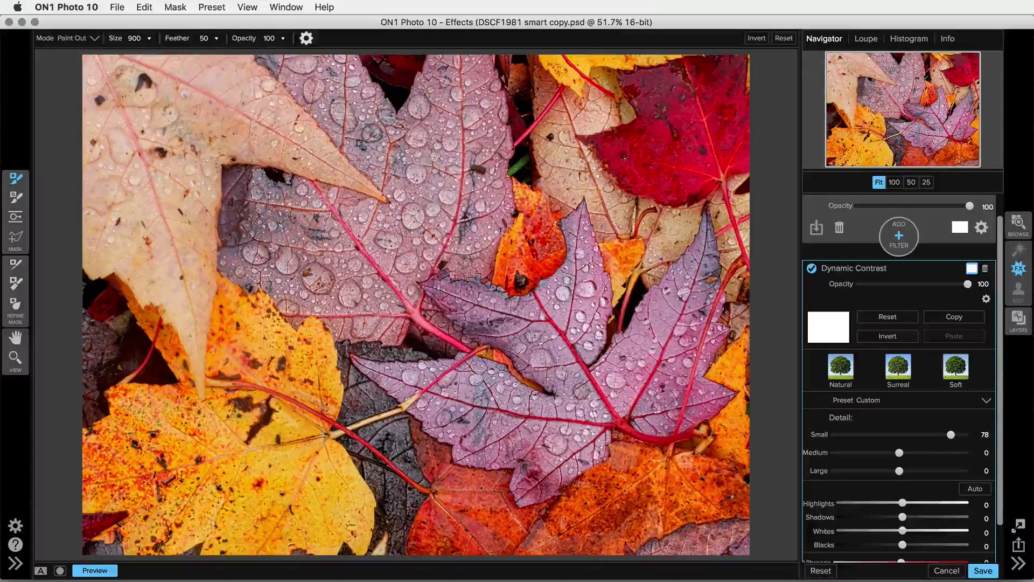
pyautogui.moveTo(339, 162); pyautogui.dragTo(291, 148)
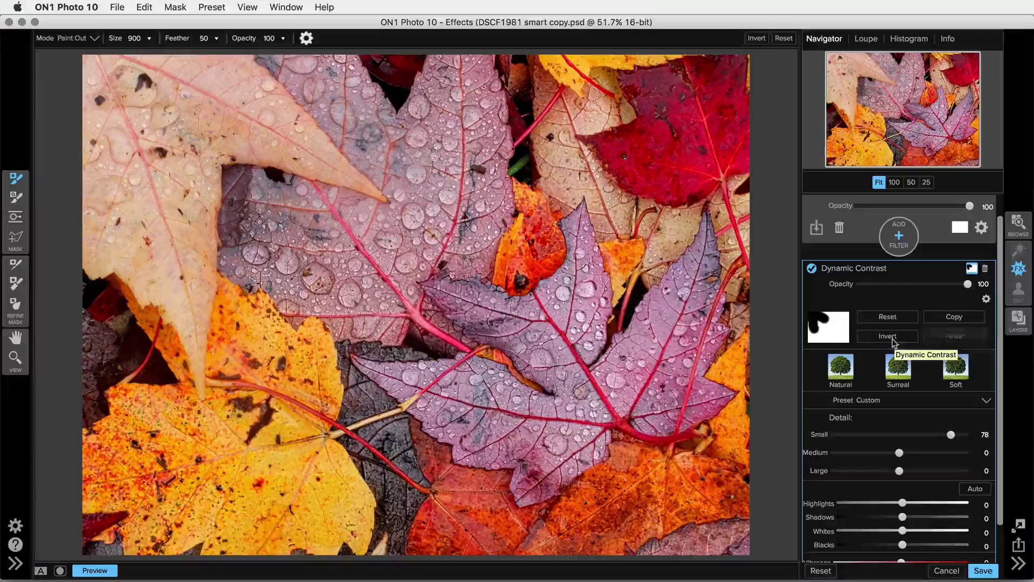
pyautogui.click(953, 323)
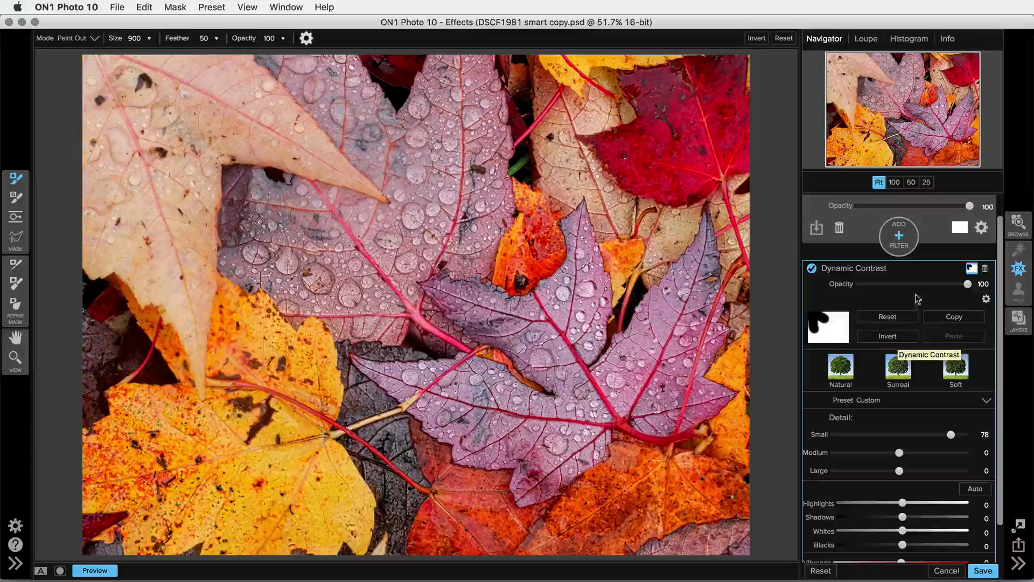
# Step: Review the Dynamic Contrast filter's blending and protection options, delete that filter, and collapse the Color Enhancer settings
pyautogui.click(987, 300)
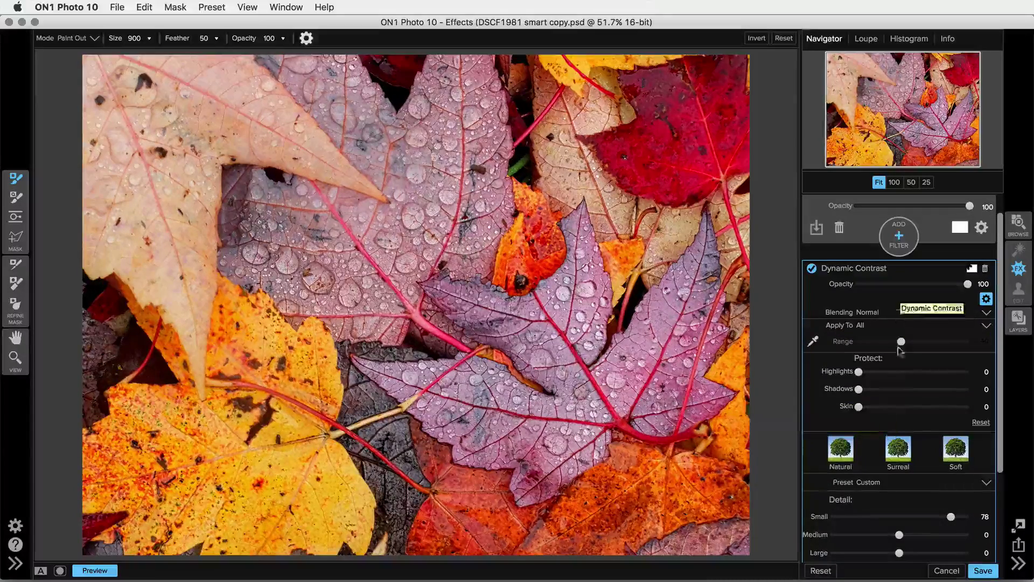
pyautogui.click(986, 300)
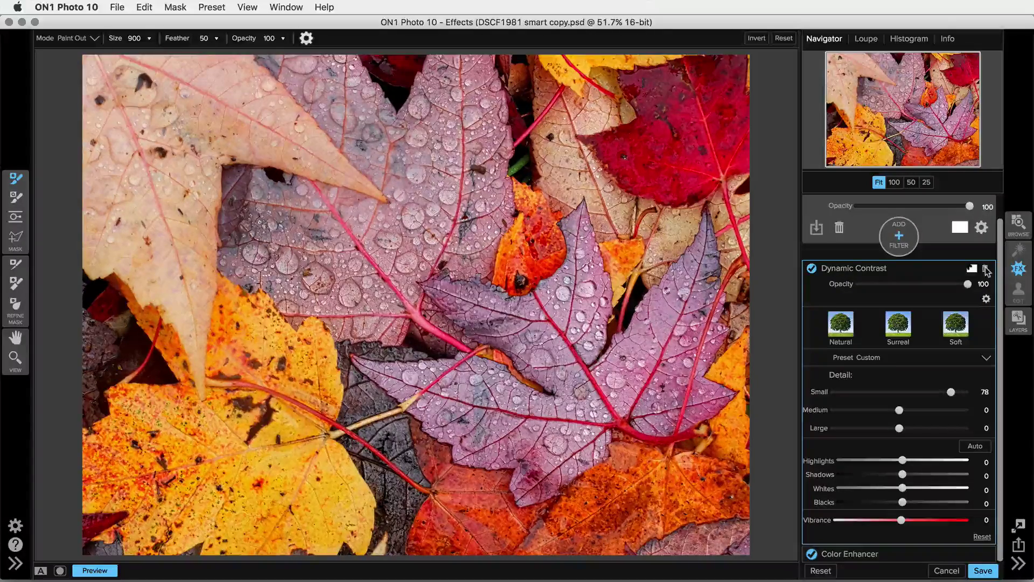
pyautogui.click(986, 270)
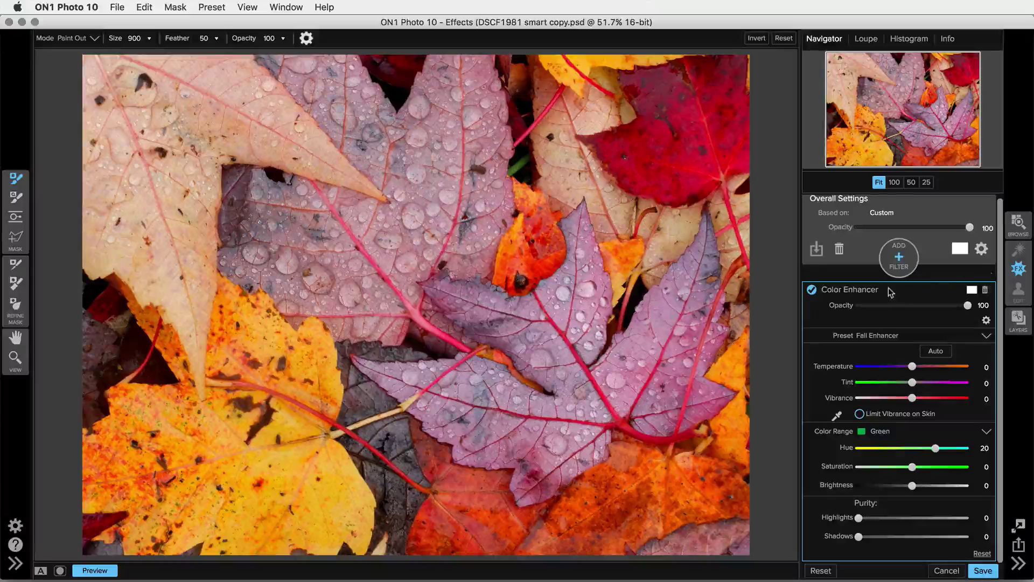
pyautogui.click(892, 291)
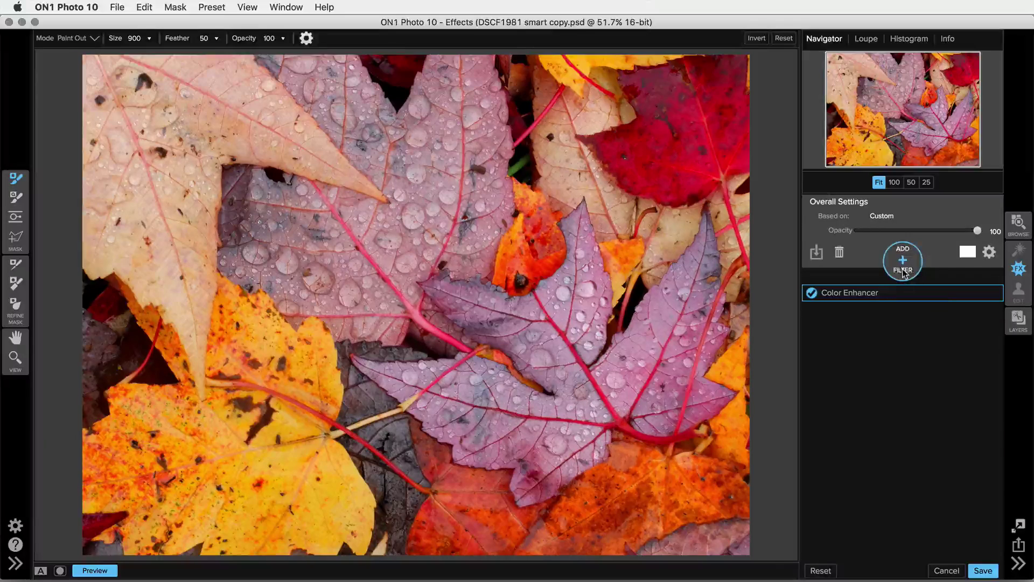
# Step: Add a Vignette filter, try it beneath the Color Enhancer, and return it to the top of the filter stack
pyautogui.click(904, 273)
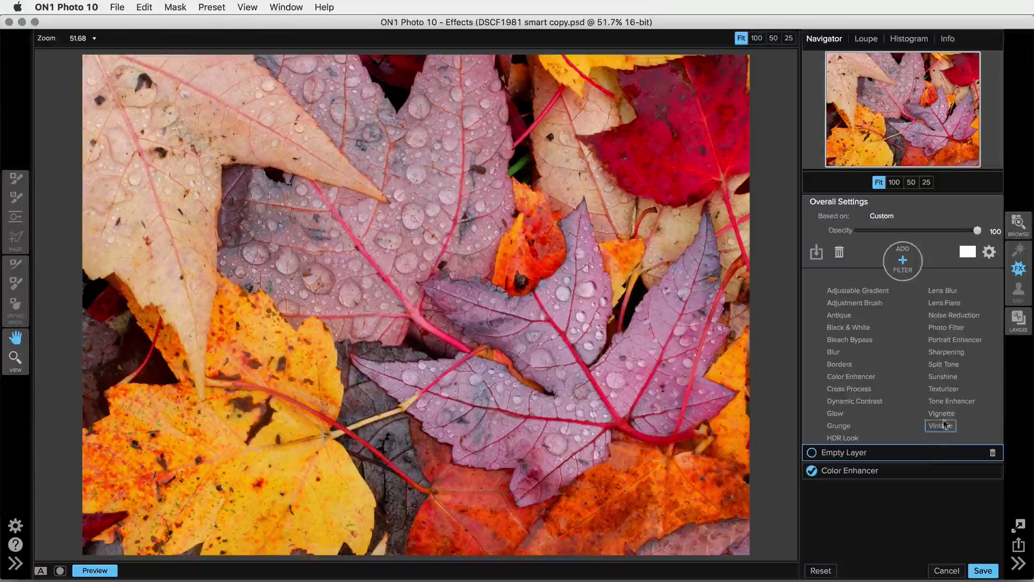
pyautogui.click(944, 416)
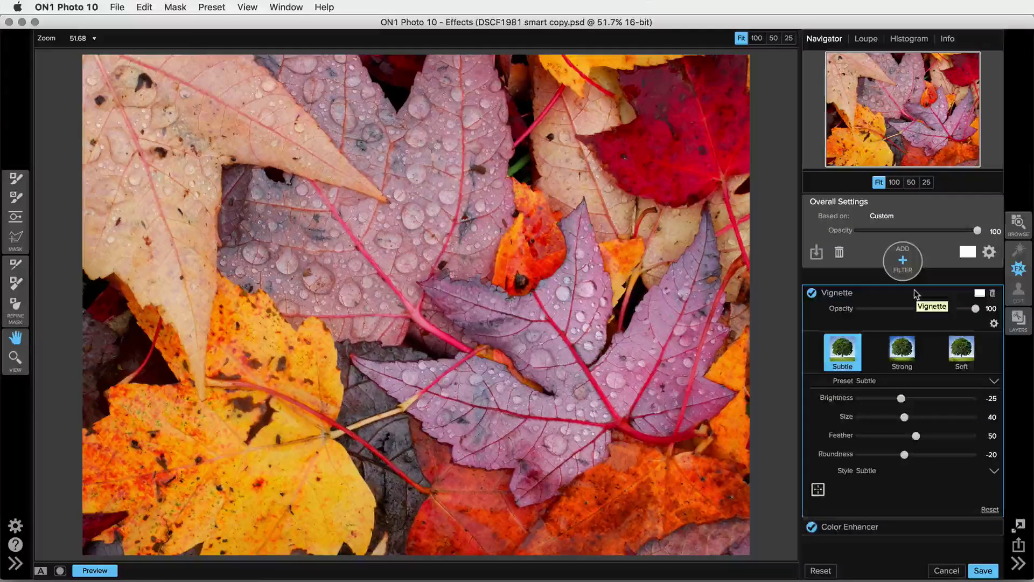
pyautogui.click(913, 291)
pyautogui.moveTo(899, 294); pyautogui.dragTo(899, 318)
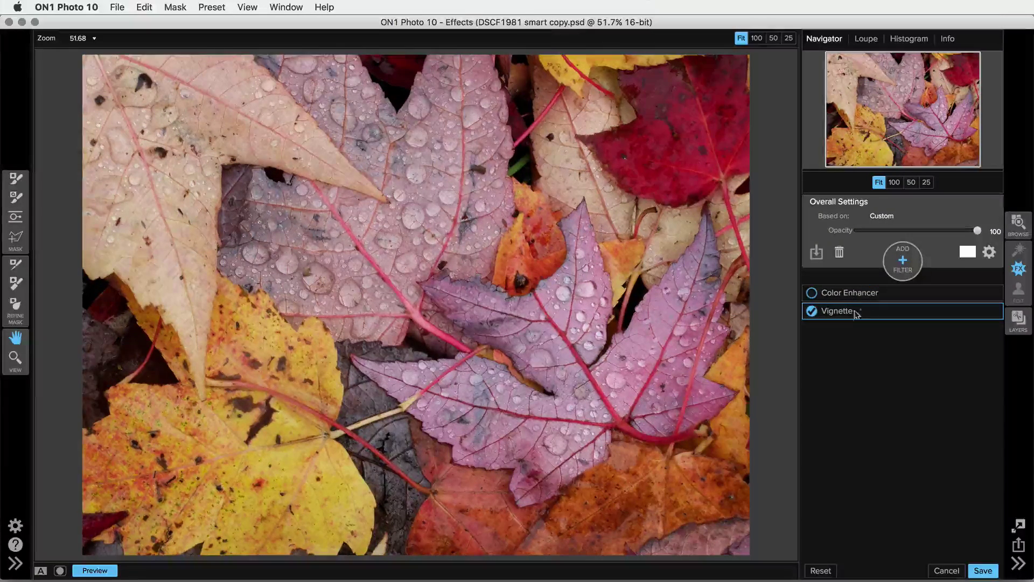
pyautogui.moveTo(891, 310); pyautogui.dragTo(889, 291)
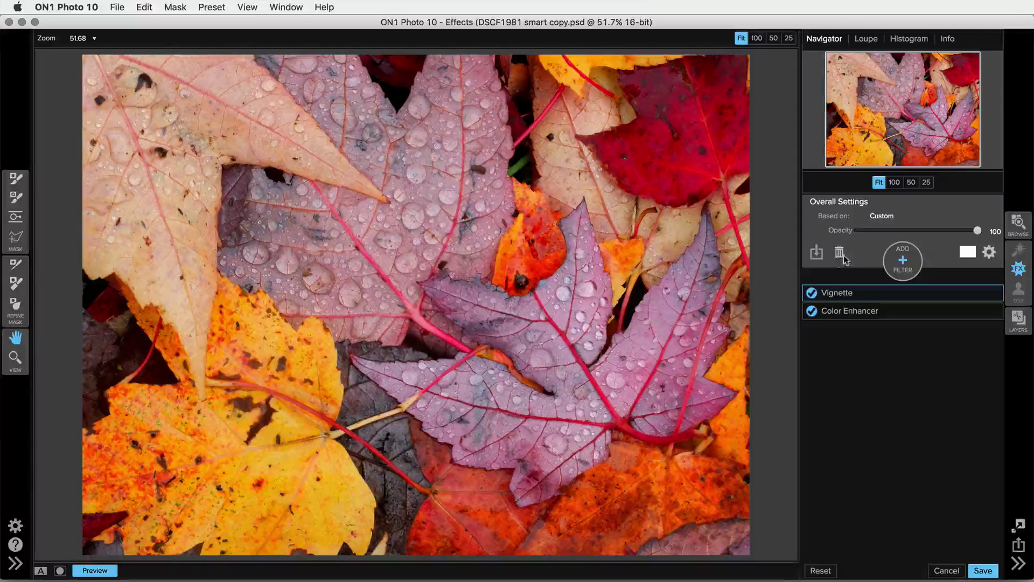
# Step: Examine the opacity, mask, blending and protection options that apply to the whole filter stack
pyautogui.moveTo(977, 230)
pyautogui.mouseDown()
pyautogui.moveTo(857, 233)
pyautogui.moveTo(985, 232)
pyautogui.mouseUp()
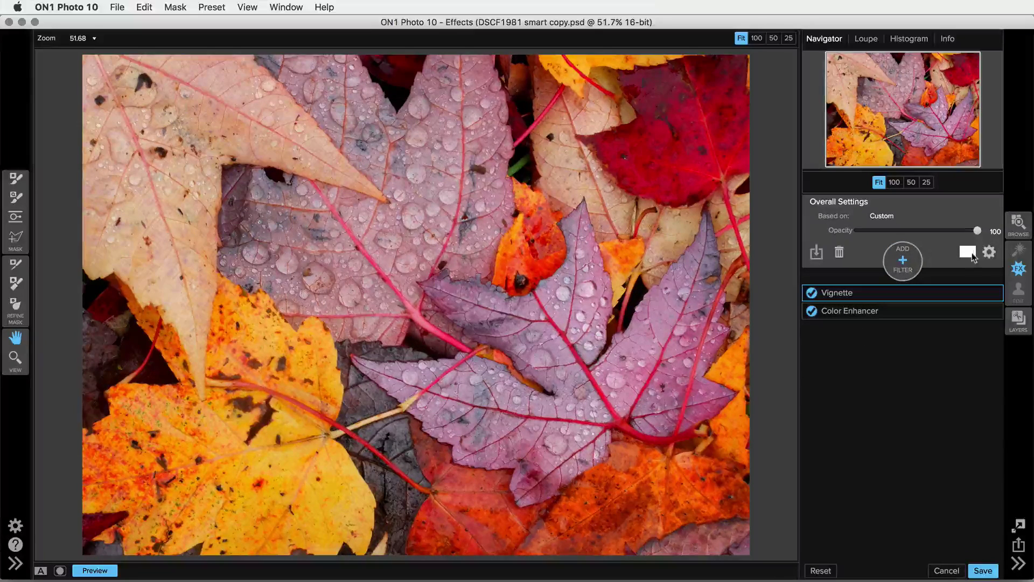
pyautogui.click(968, 252)
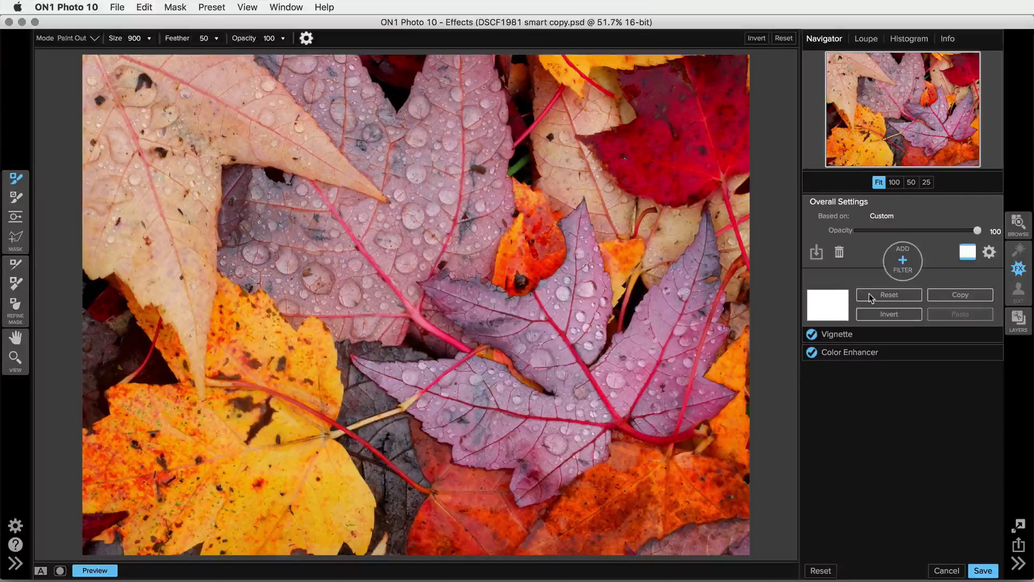
pyautogui.click(989, 253)
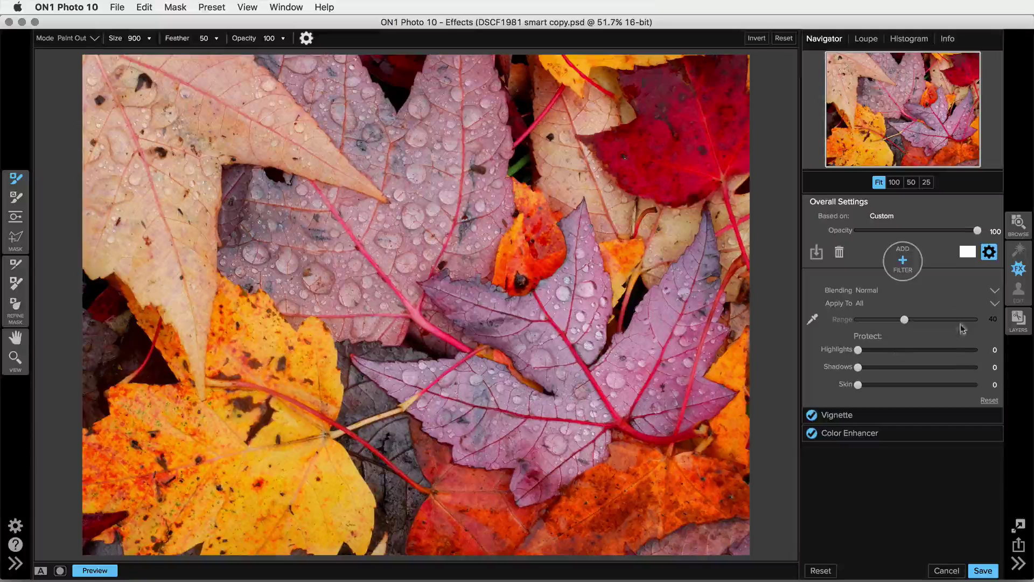
pyautogui.click(989, 252)
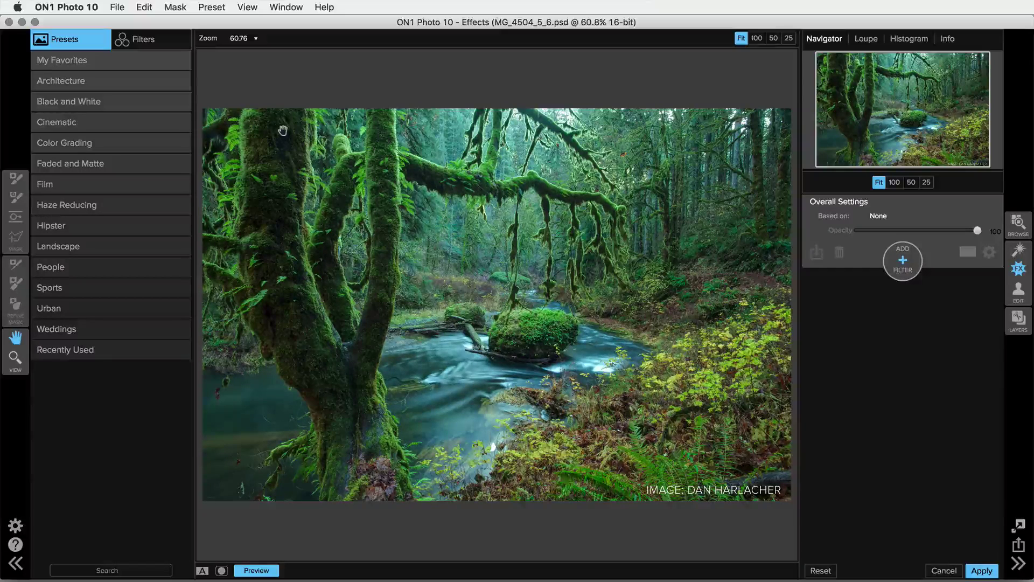
# Step: Browse the Black and White presets in the full-screen grid and apply HDR Landscape to the forest stream photo
pyautogui.click(64, 101)
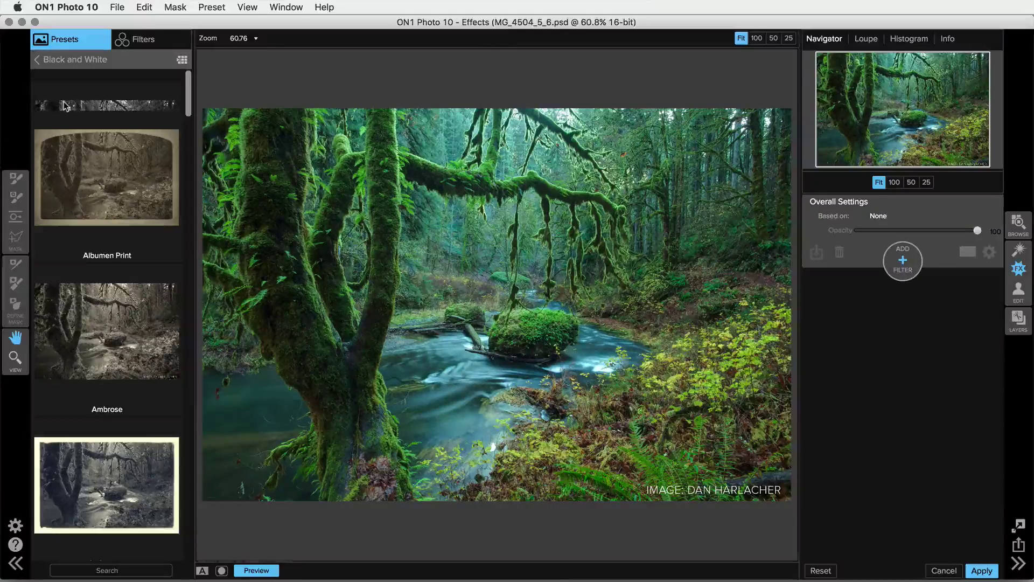
pyautogui.scroll(-6, 67, 108)
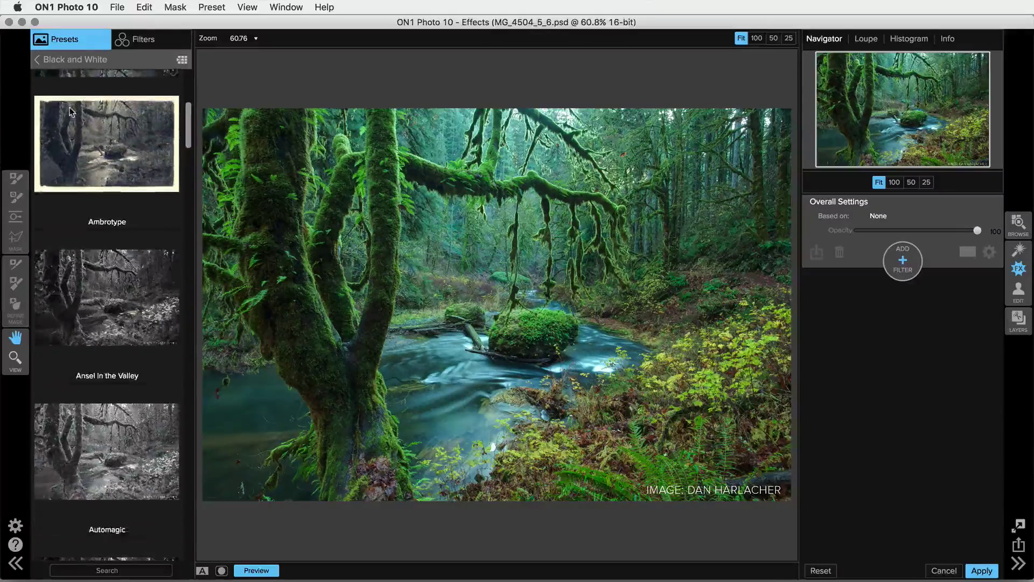
pyautogui.scroll(-5, 120, 182)
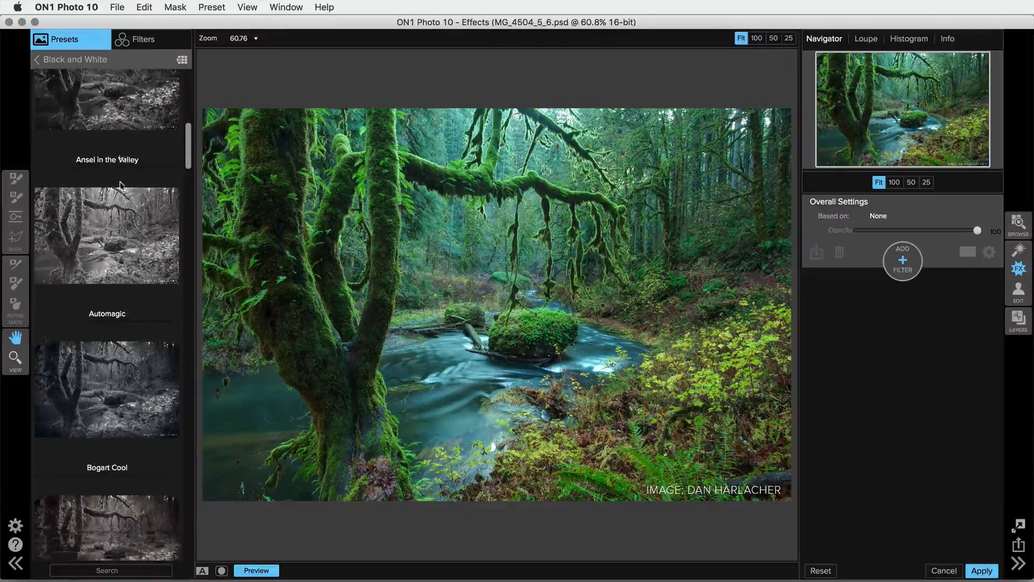
pyautogui.scroll(-8, 120, 184)
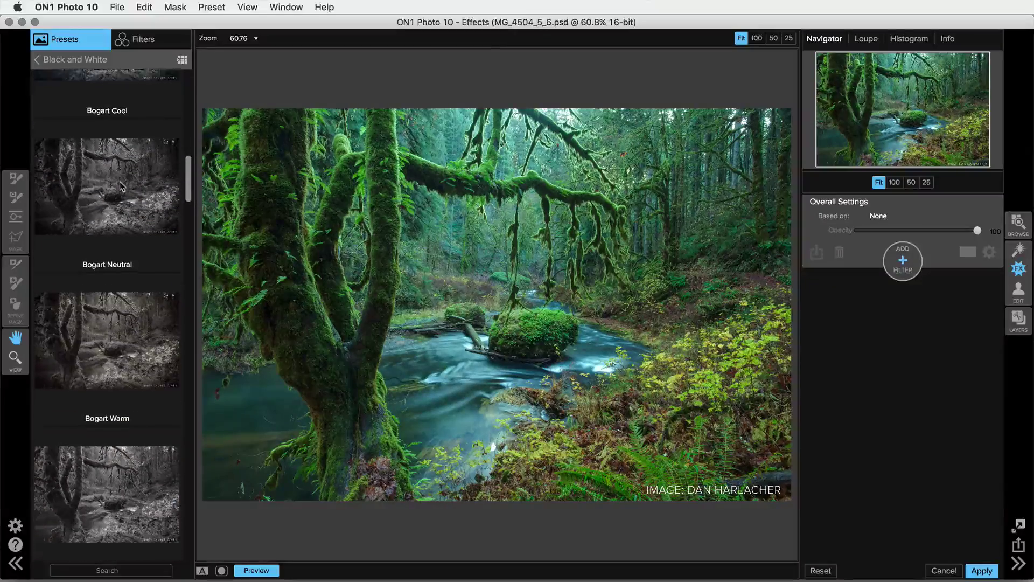
pyautogui.scroll(-8, 121, 186)
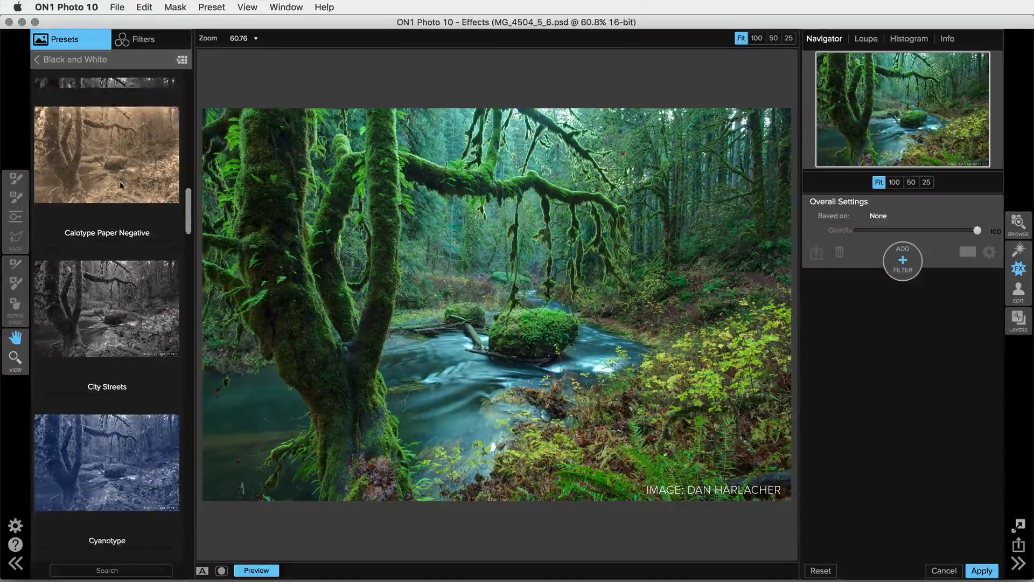
pyautogui.scroll(3, 119, 184)
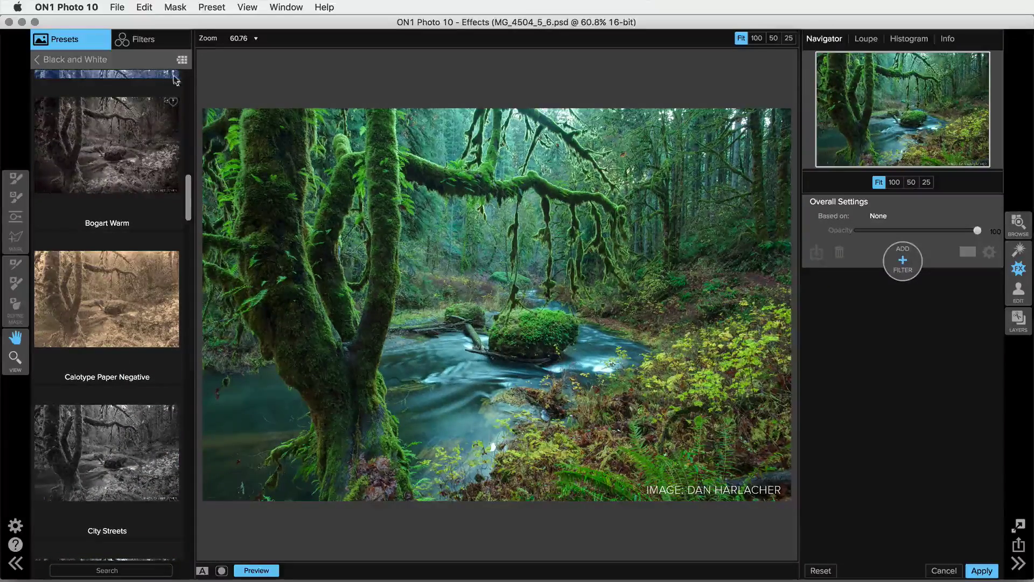
pyautogui.click(182, 59)
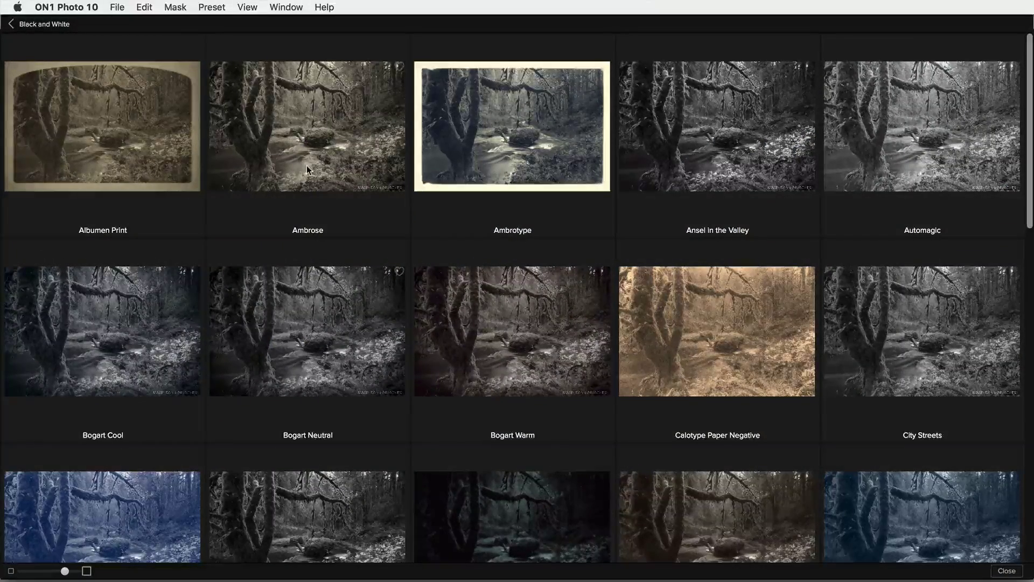
pyautogui.scroll(-6, 306, 169)
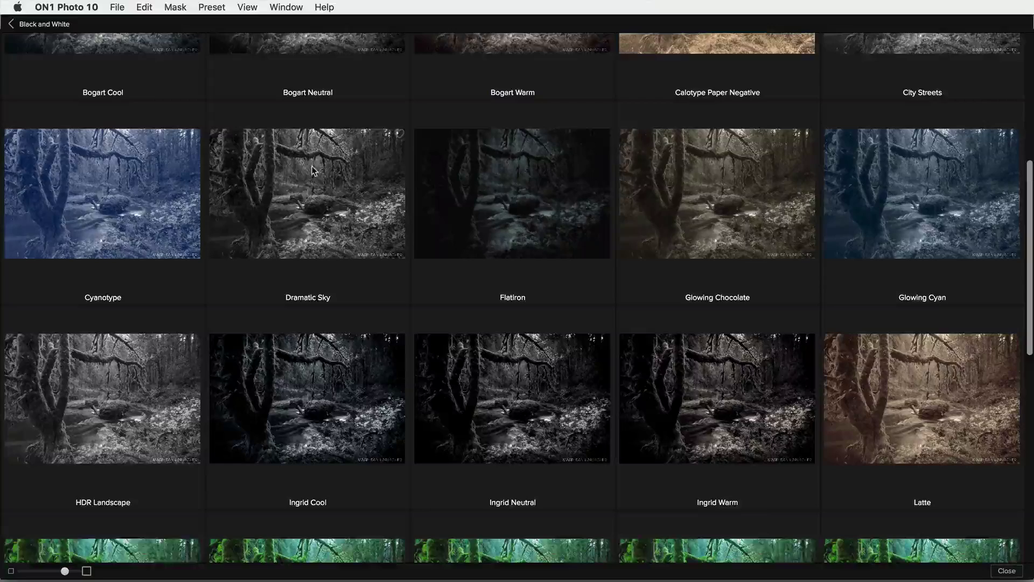
pyautogui.scroll(-3, 312, 170)
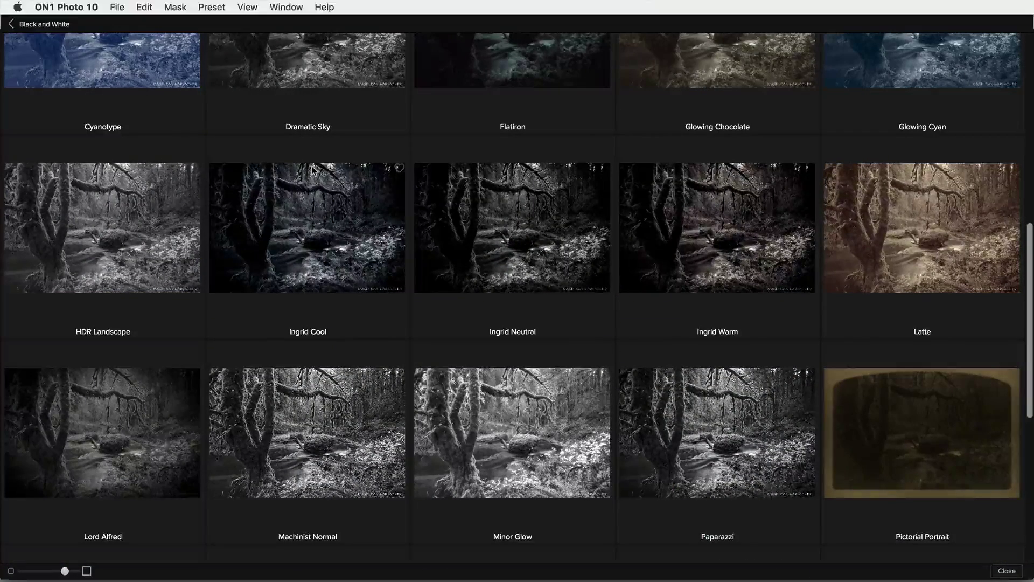
pyautogui.scroll(1, 134, 218)
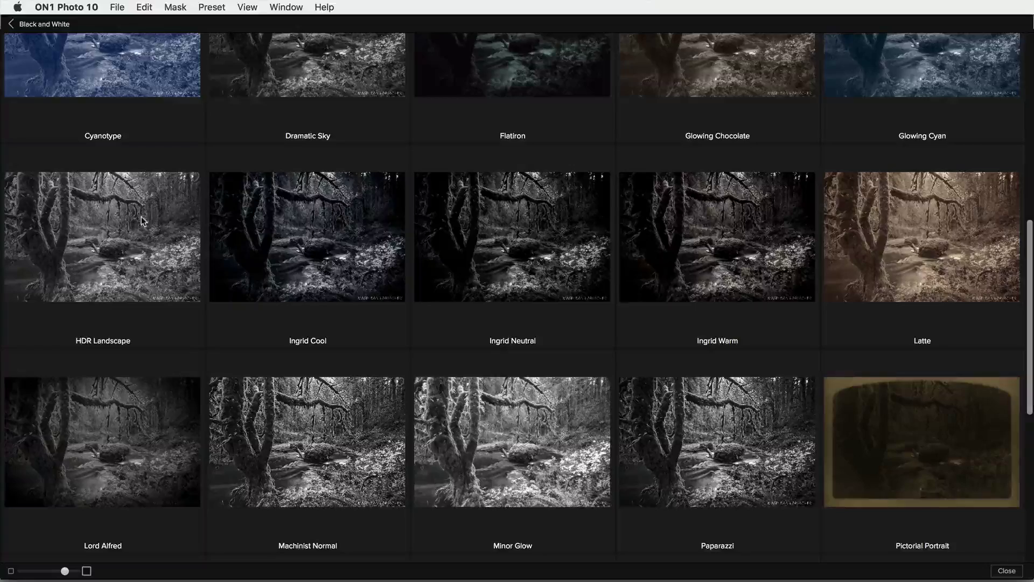
pyautogui.click(142, 221)
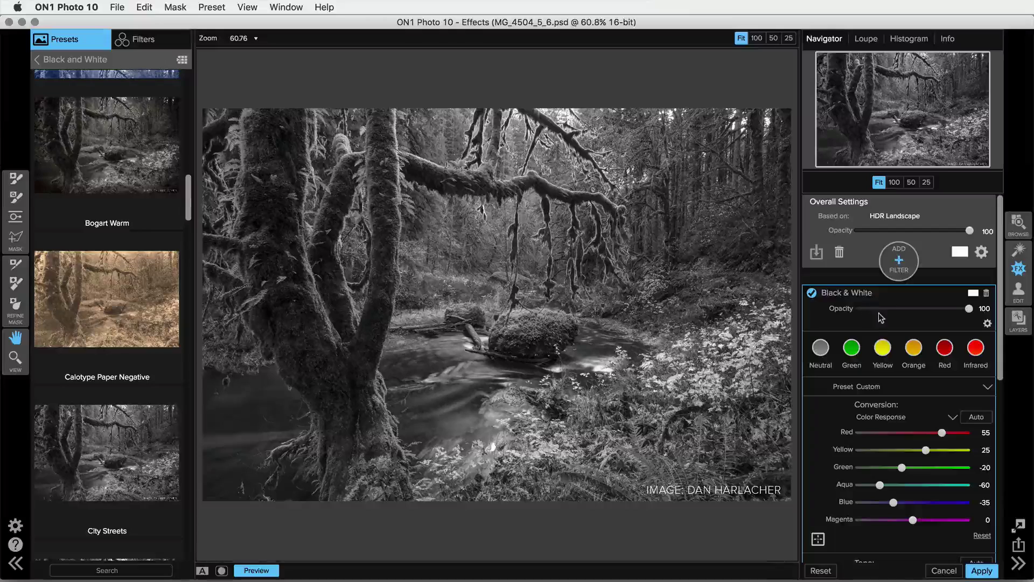
# Step: Keep the Black & White filter's conversion method on Color Response and apply the automatic conversion values
pyautogui.scroll(-1, 880, 310)
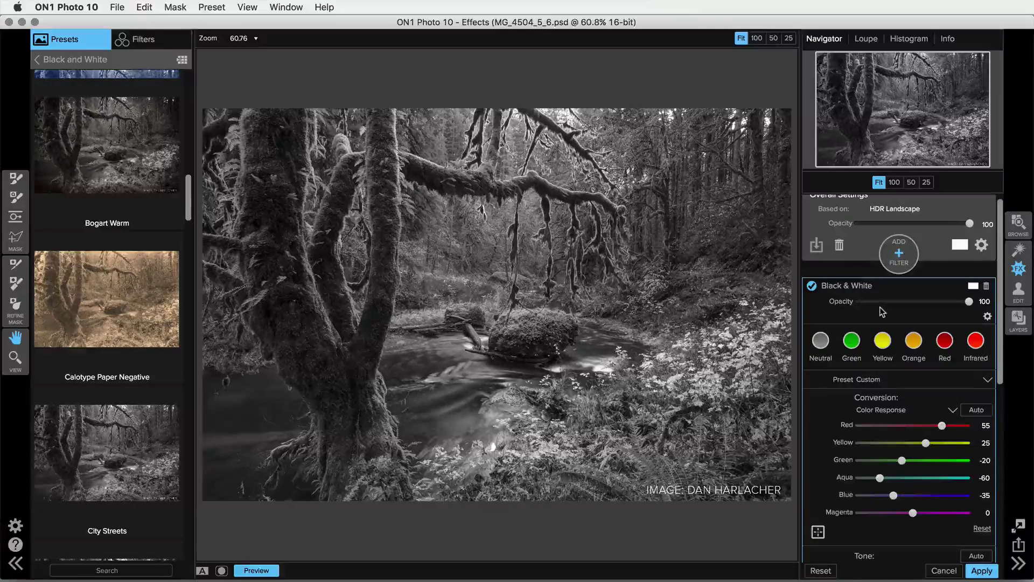
pyautogui.scroll(-3, 882, 324)
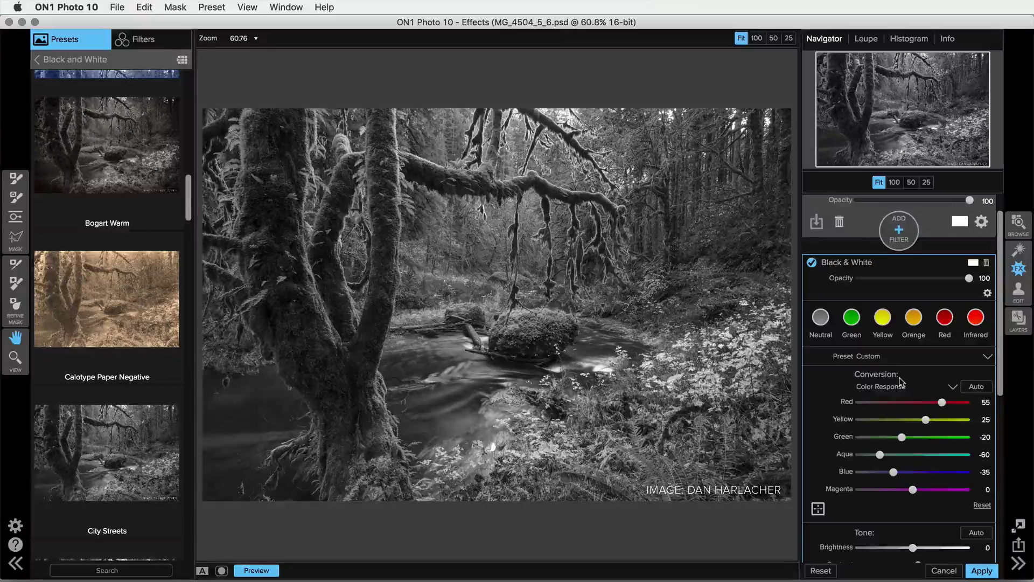
pyautogui.click(913, 388)
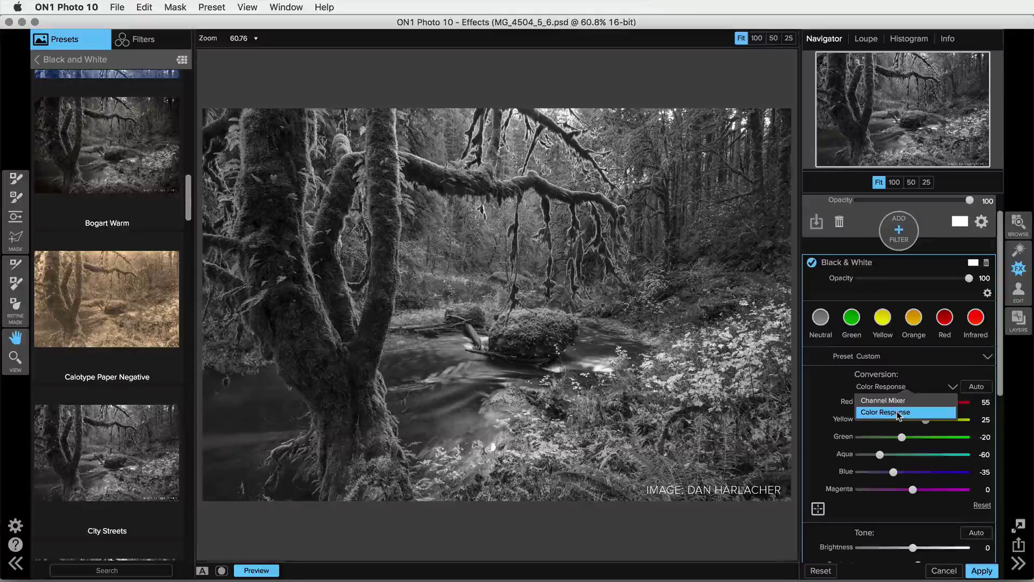
pyautogui.click(898, 414)
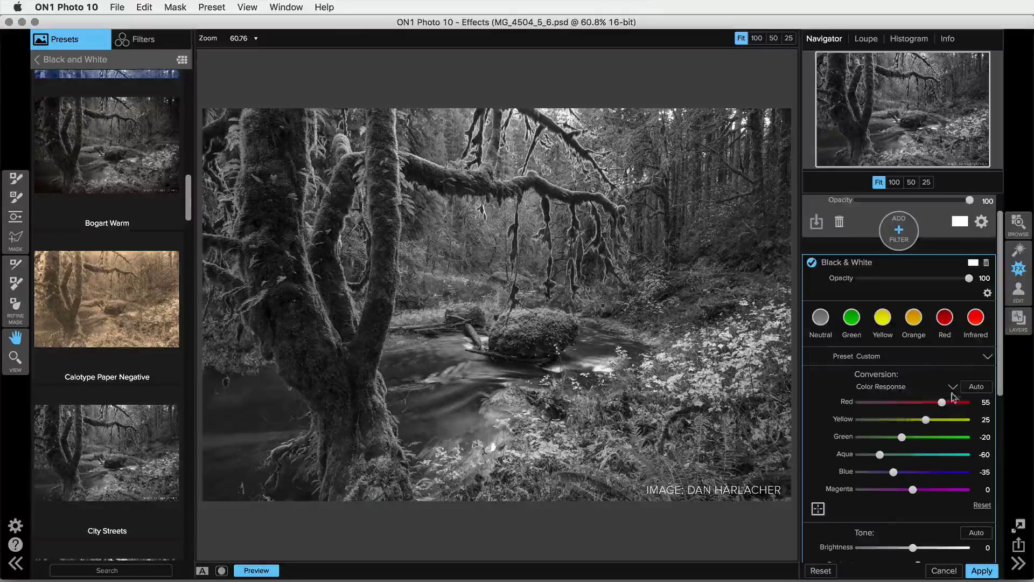
pyautogui.click(967, 388)
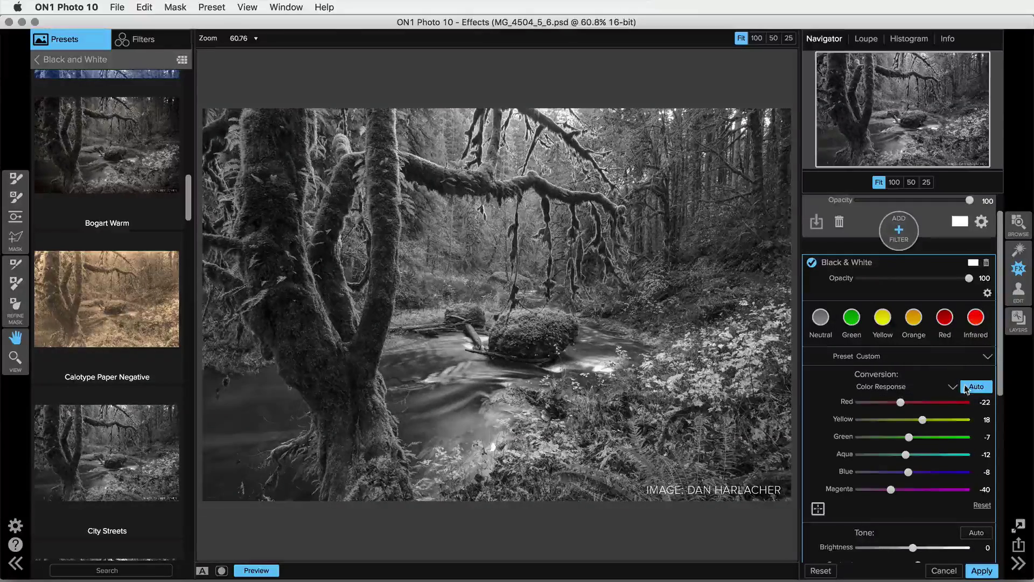
# Step: Raise the Black & White filter's green response to 100 with targeted adjustment directly on the trees and mossy trunk
pyautogui.click(819, 509)
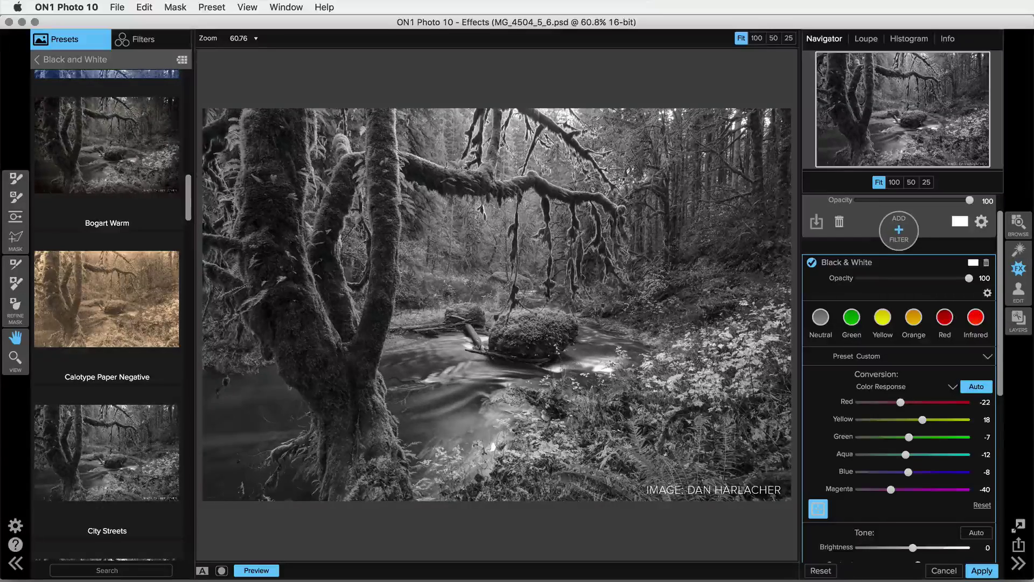
pyautogui.moveTo(627, 178); pyautogui.dragTo(803, 183)
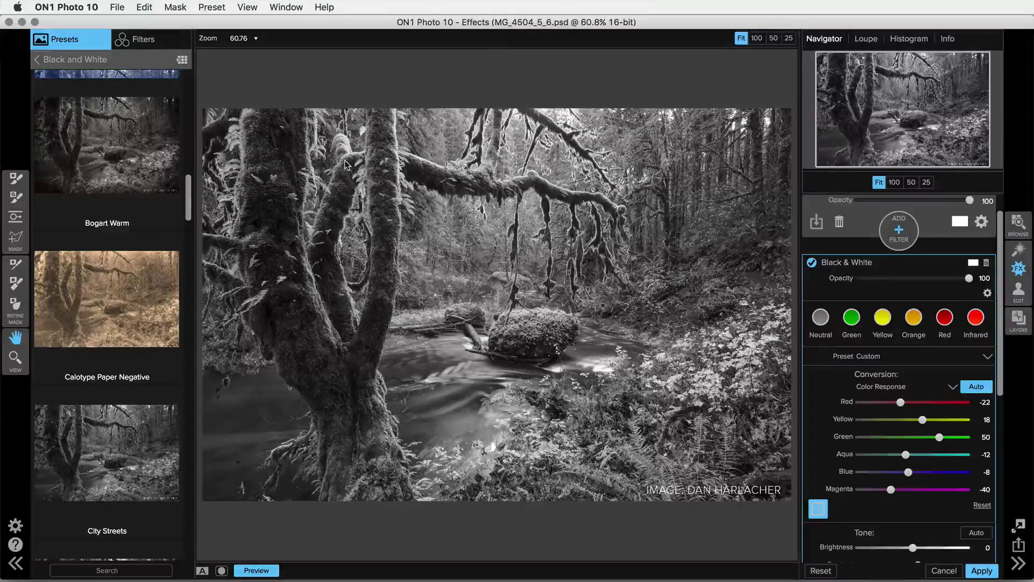
pyautogui.moveTo(348, 165); pyautogui.dragTo(947, 169)
# Step: Review the Black & White tone and toner settings, add a Dynamic Contrast filter above it, and open the preset commands
pyautogui.scroll(-5, 920, 287)
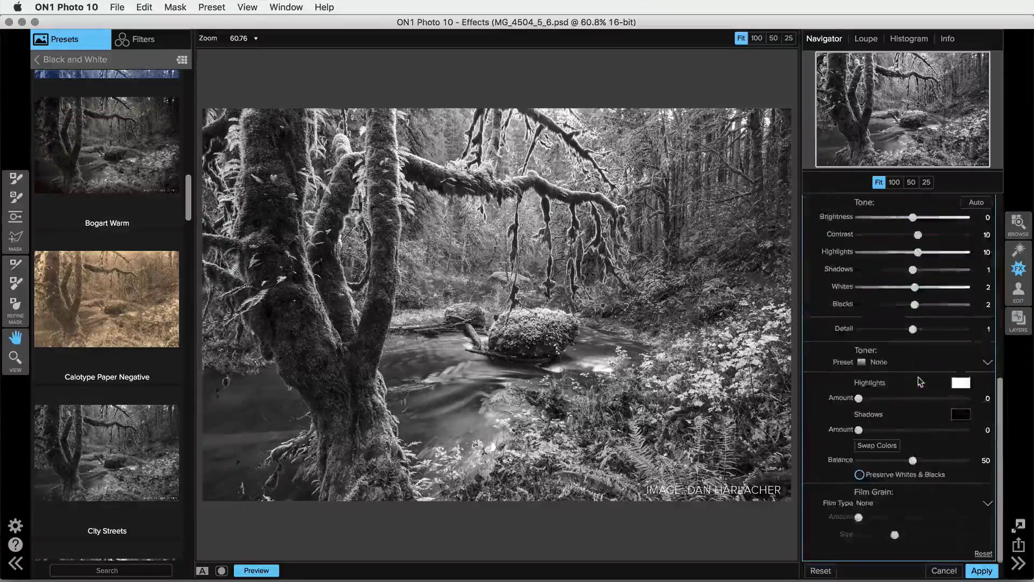
pyautogui.scroll(6, 920, 381)
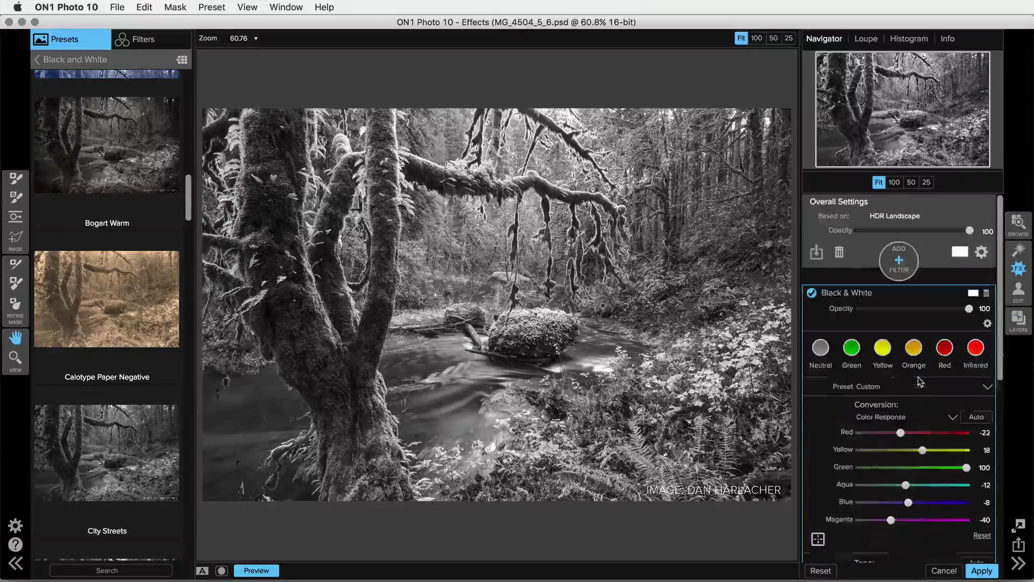
pyautogui.click(899, 264)
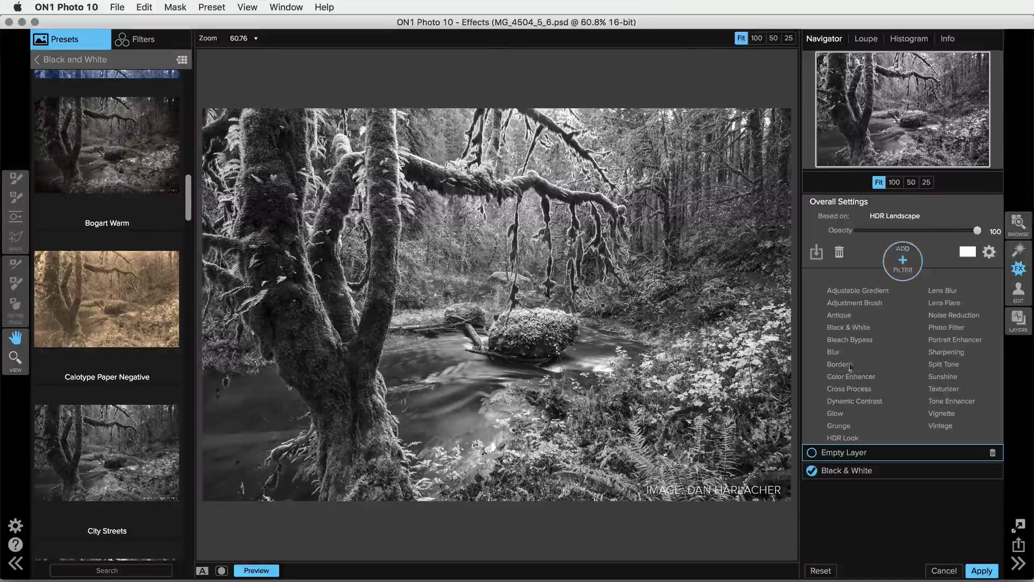
pyautogui.click(845, 401)
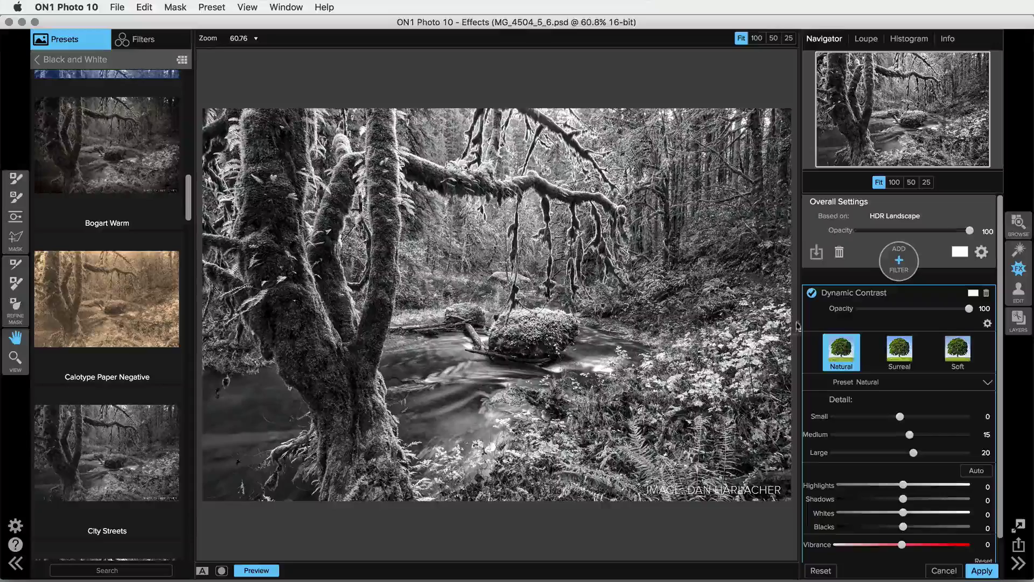
pyautogui.click(211, 8)
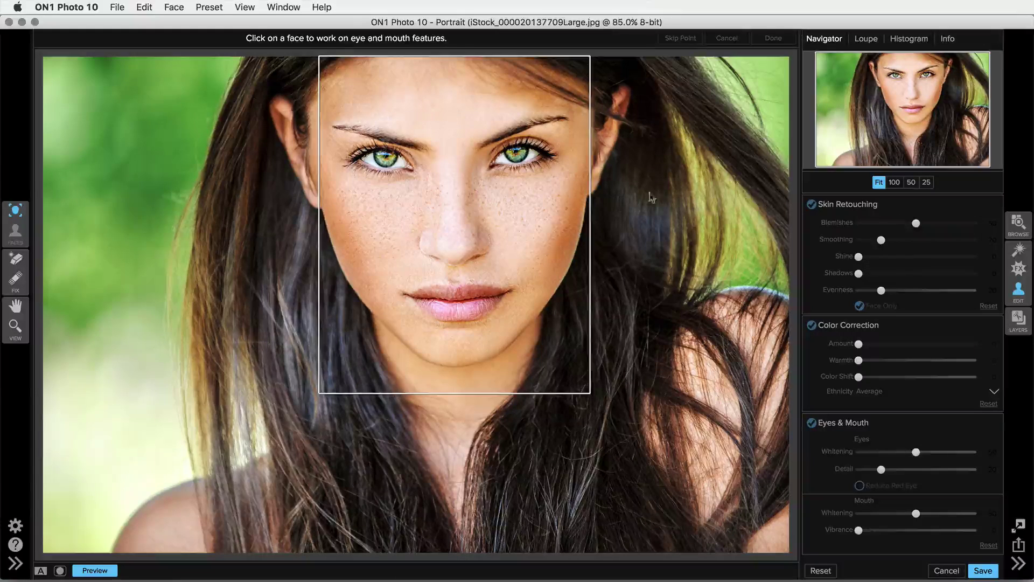
# Step: Select the woman's face and mark the centres of both eyes and both corners of the mouth, completing the face setup
pyautogui.click(497, 217)
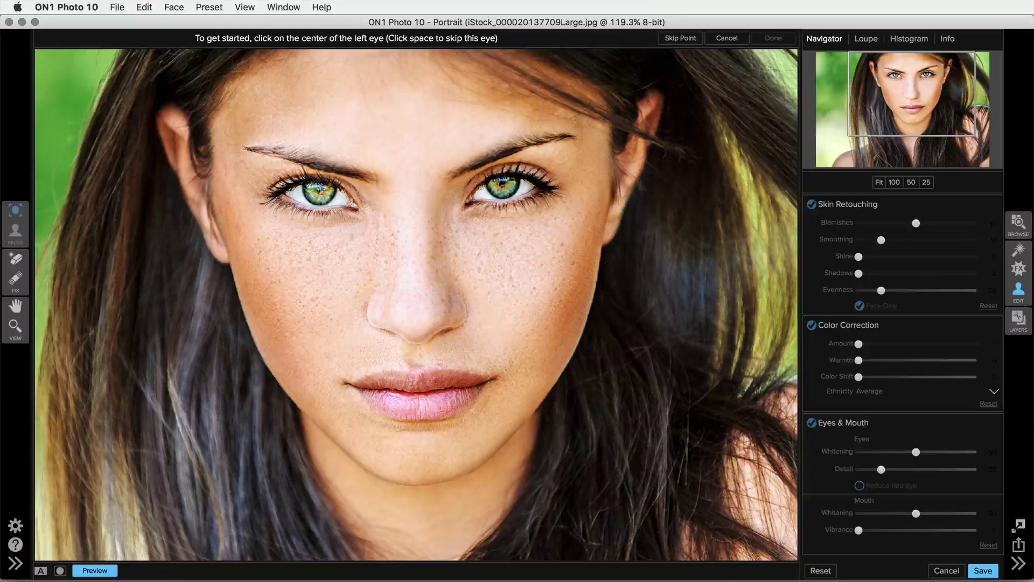
pyautogui.click(319, 189)
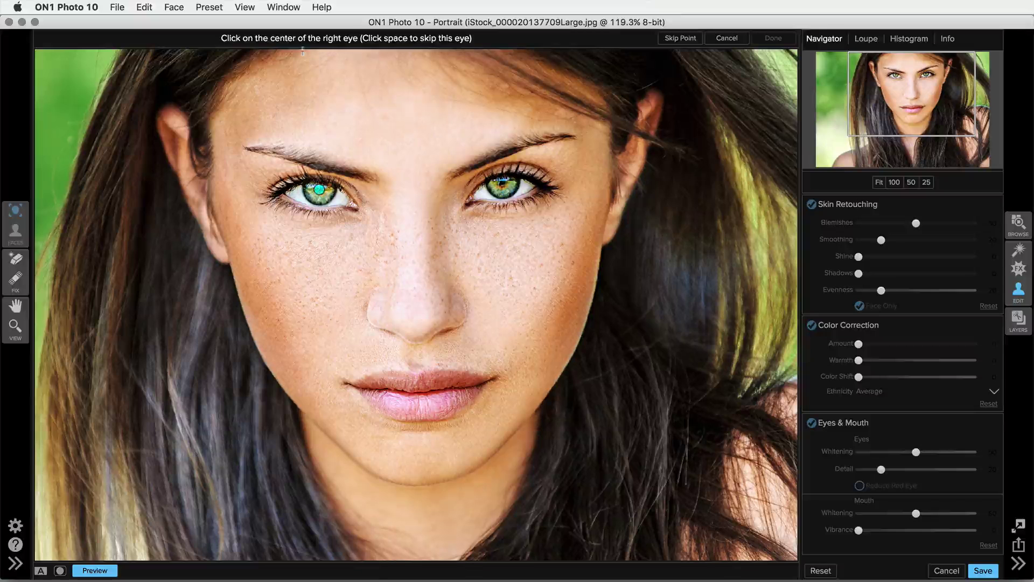
pyautogui.click(503, 183)
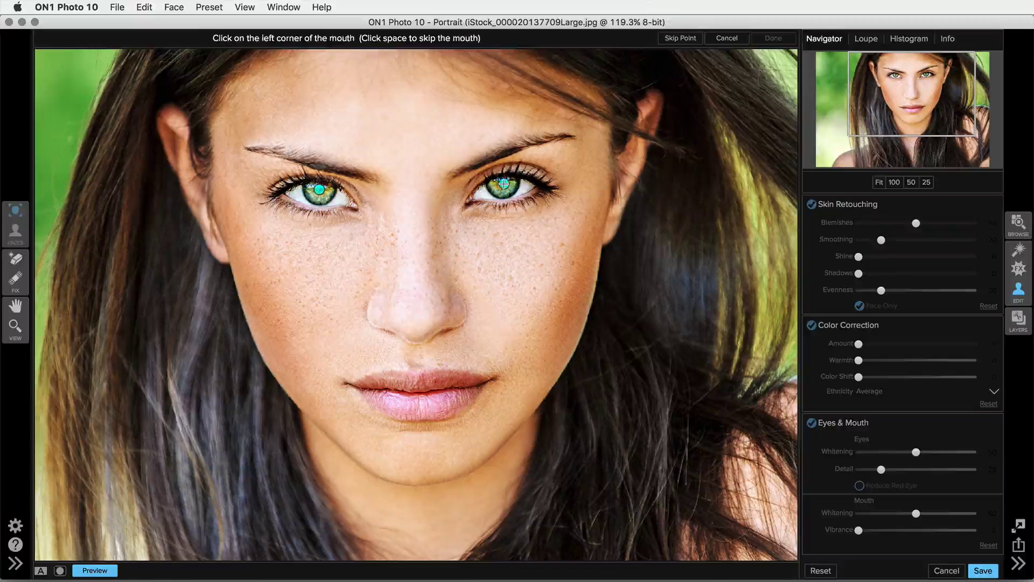
pyautogui.click(343, 383)
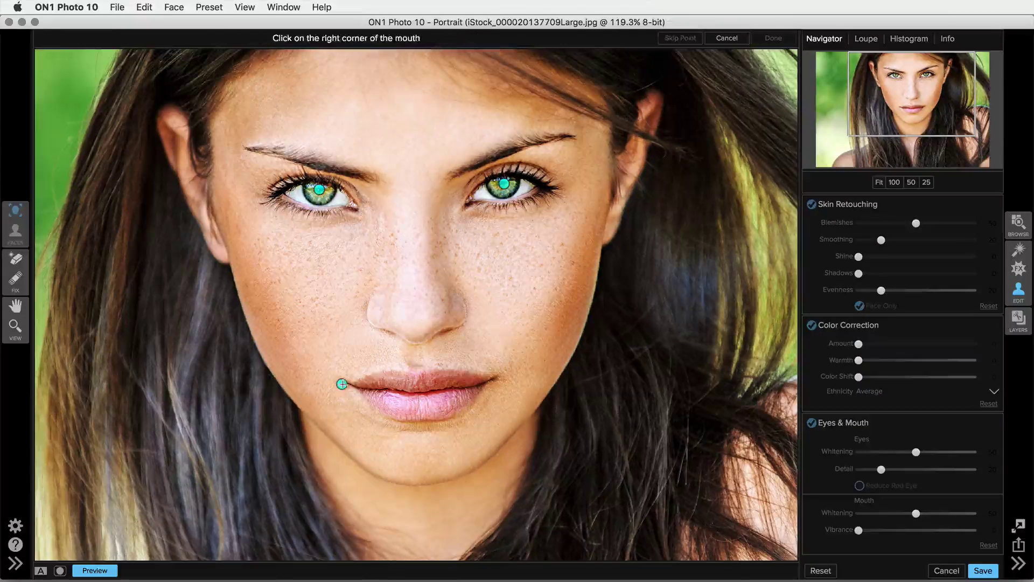
pyautogui.click(496, 378)
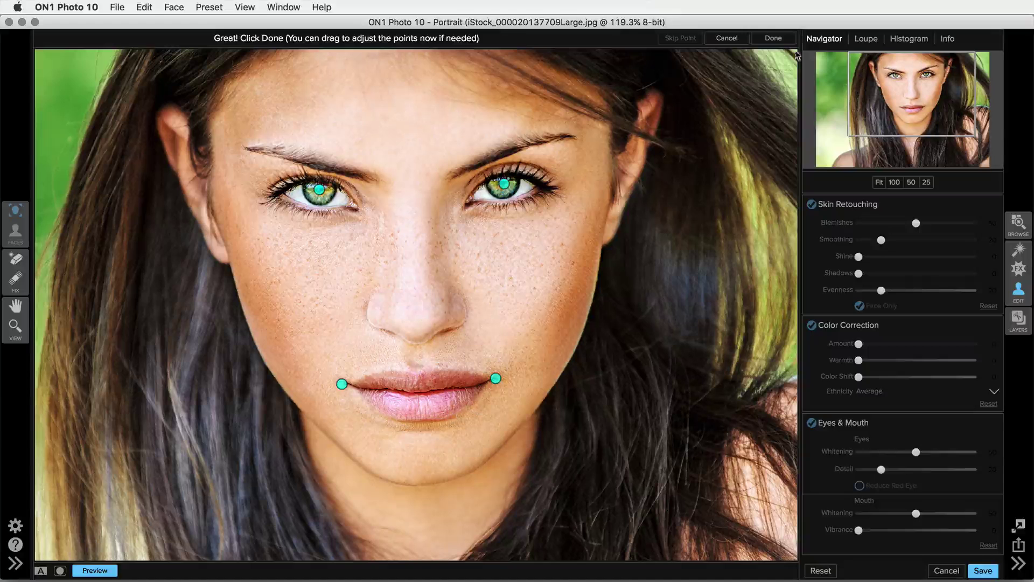
pyautogui.click(776, 40)
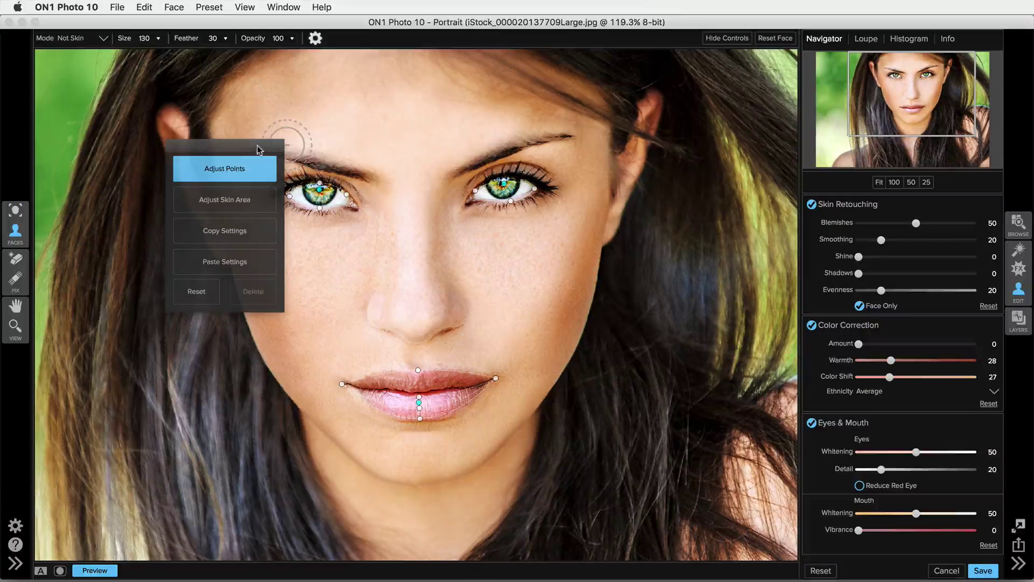
# Step: Refine the corner points of the eye beside the face controls and reposition the mouth outline and its centre point over the lips
pyautogui.moveTo(259, 150); pyautogui.dragTo(157, 89)
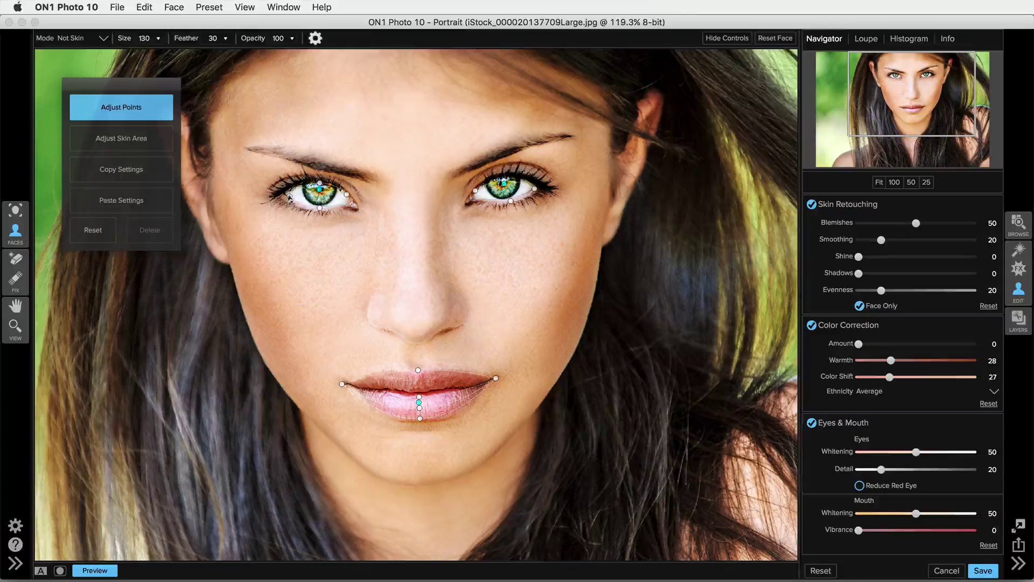
pyautogui.click(289, 196)
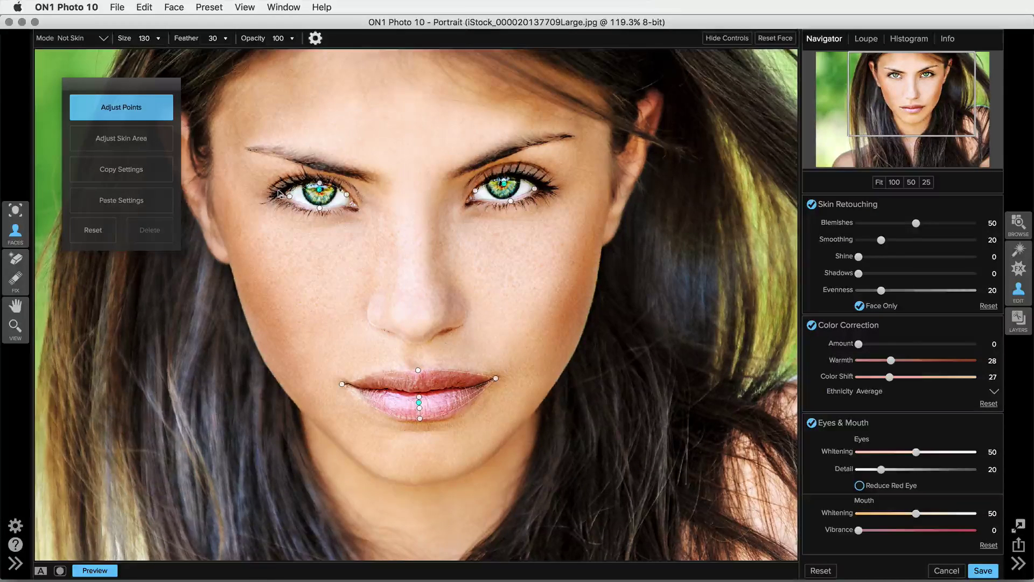
pyautogui.moveTo(277, 192); pyautogui.dragTo(283, 193)
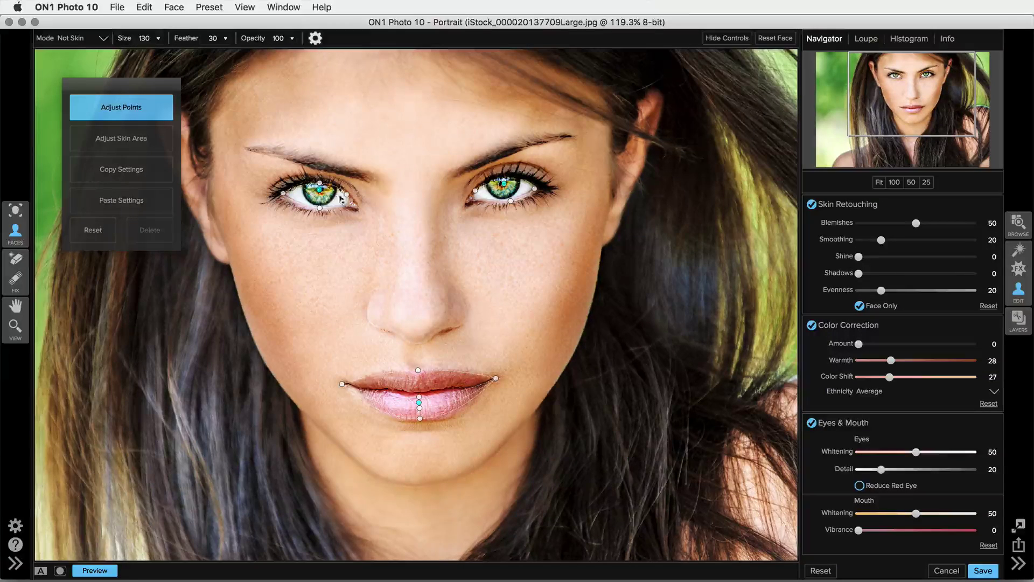
pyautogui.moveTo(346, 195); pyautogui.dragTo(352, 201)
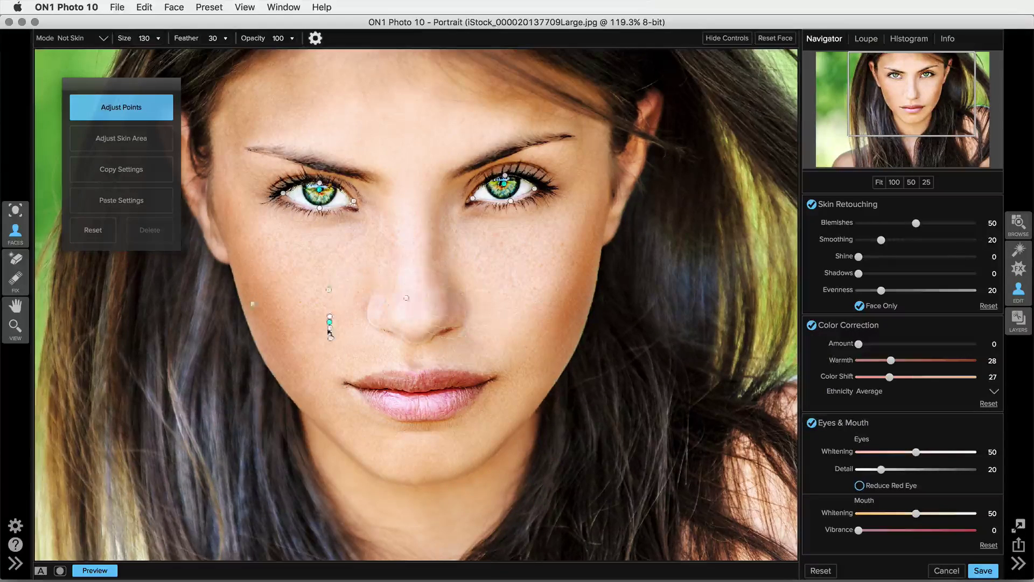
pyautogui.moveTo(397, 401); pyautogui.dragTo(422, 404)
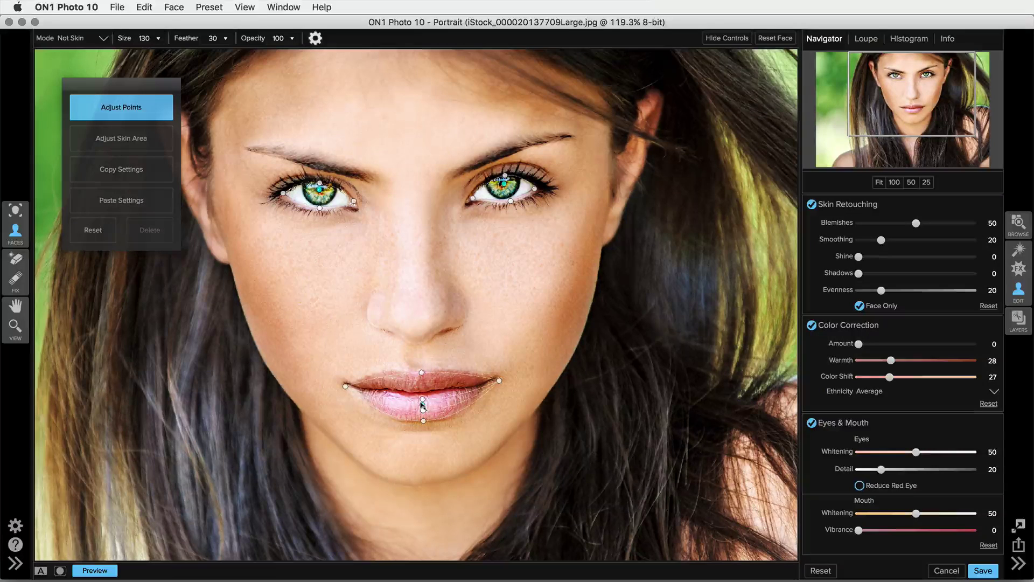
pyautogui.moveTo(422, 399); pyautogui.dragTo(424, 391)
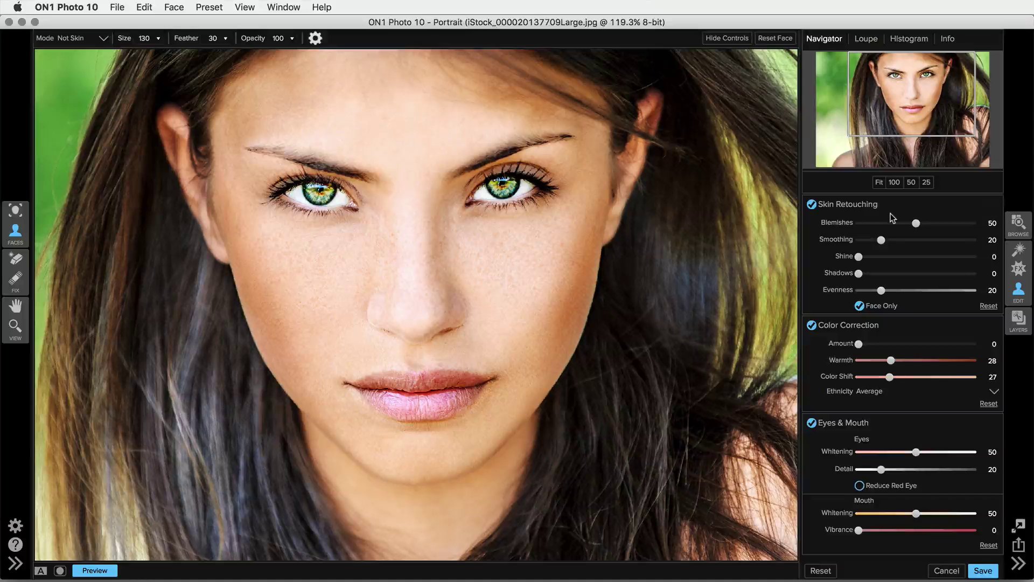
pyautogui.click(585, 239)
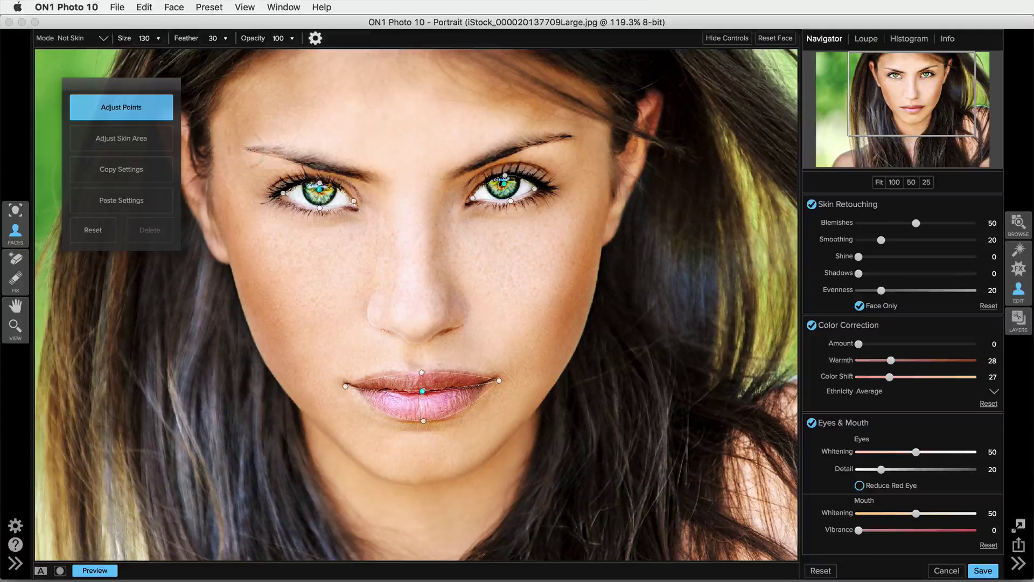
# Step: Adjust the skin area mask, switching the brush to Add to Skin for the tip of the nose, and return to point adjustment
pyautogui.click(126, 139)
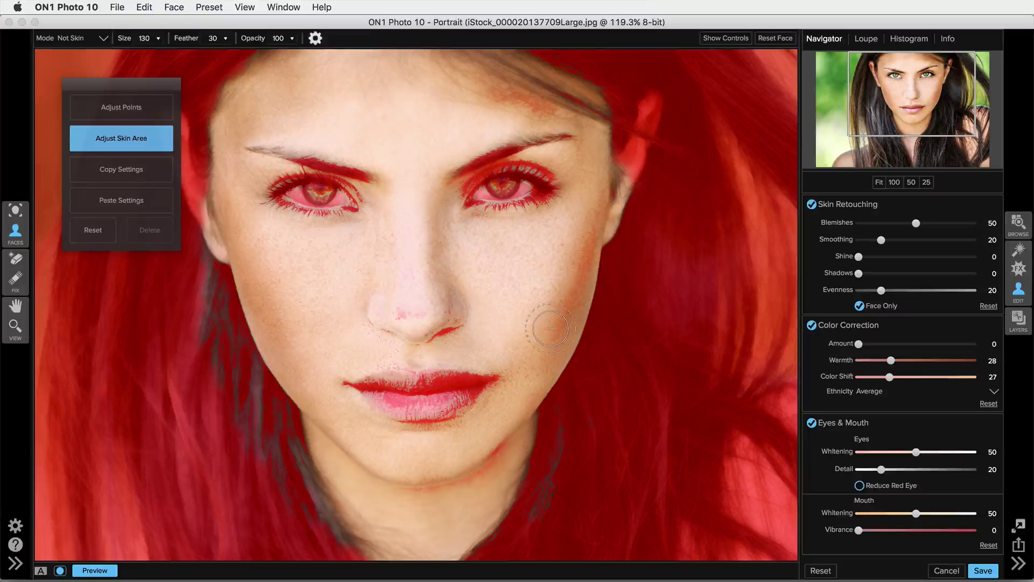
pyautogui.press('alt')
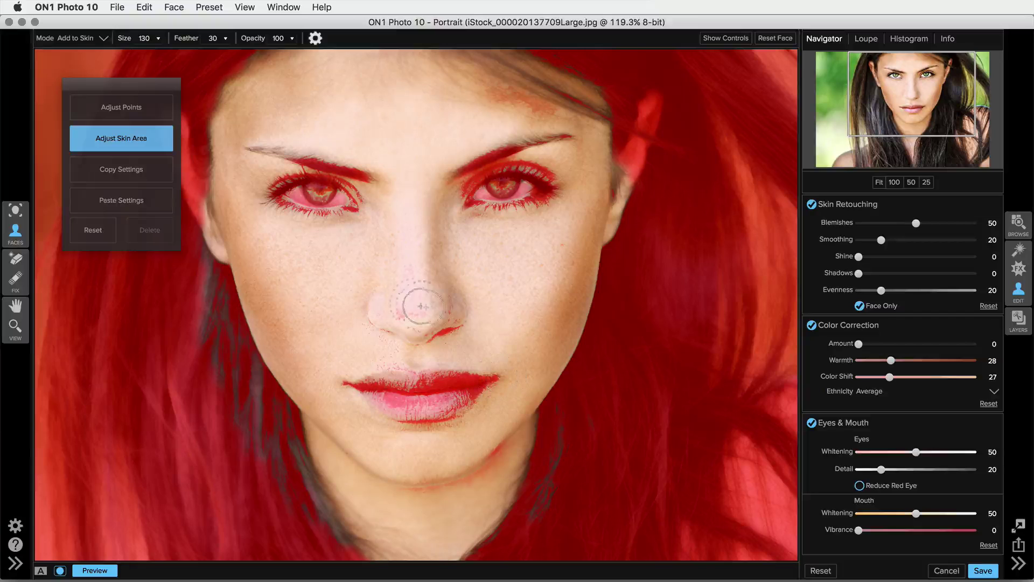
pyautogui.click(97, 106)
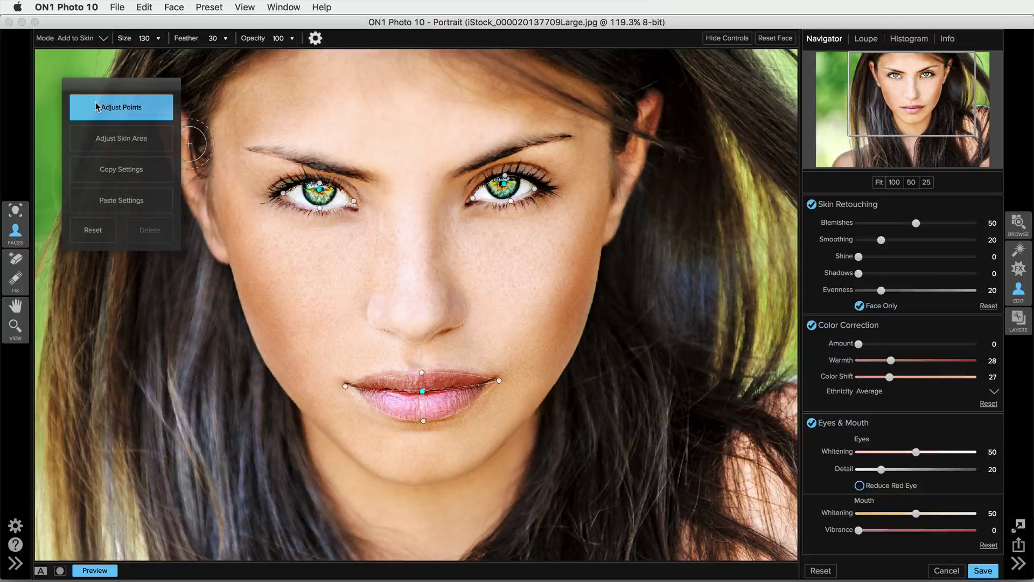
# Step: Reset the face and mark only the two eye centres, skipping the mouth, to complete the face setup
pyautogui.click(93, 230)
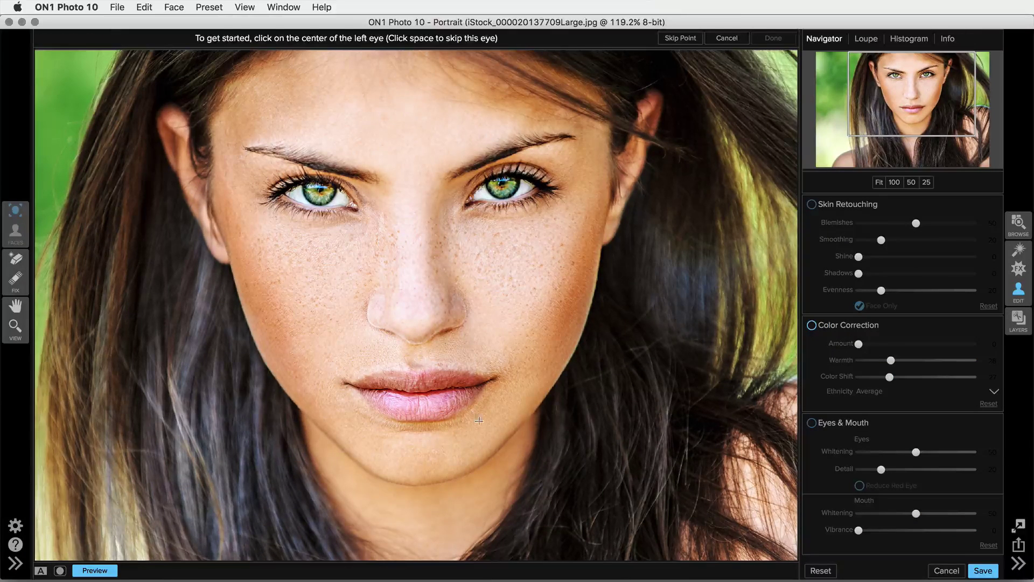
pyautogui.click(320, 190)
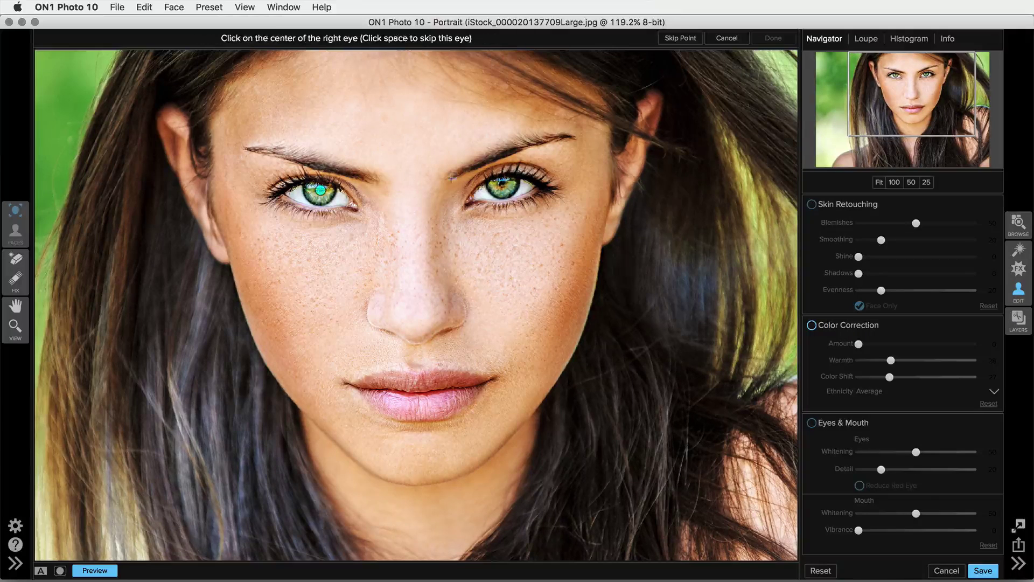
pyautogui.click(502, 183)
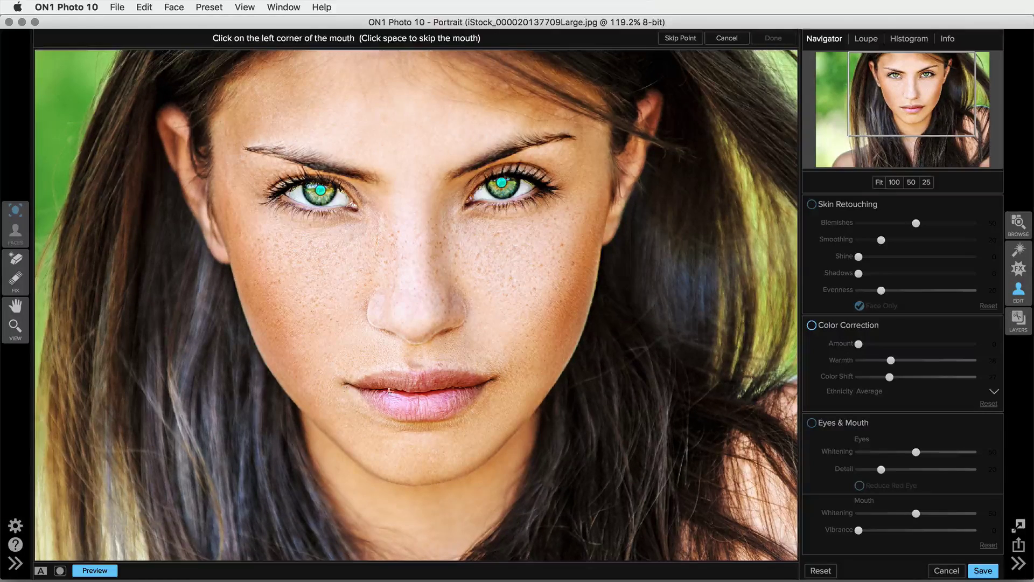
pyautogui.click(681, 39)
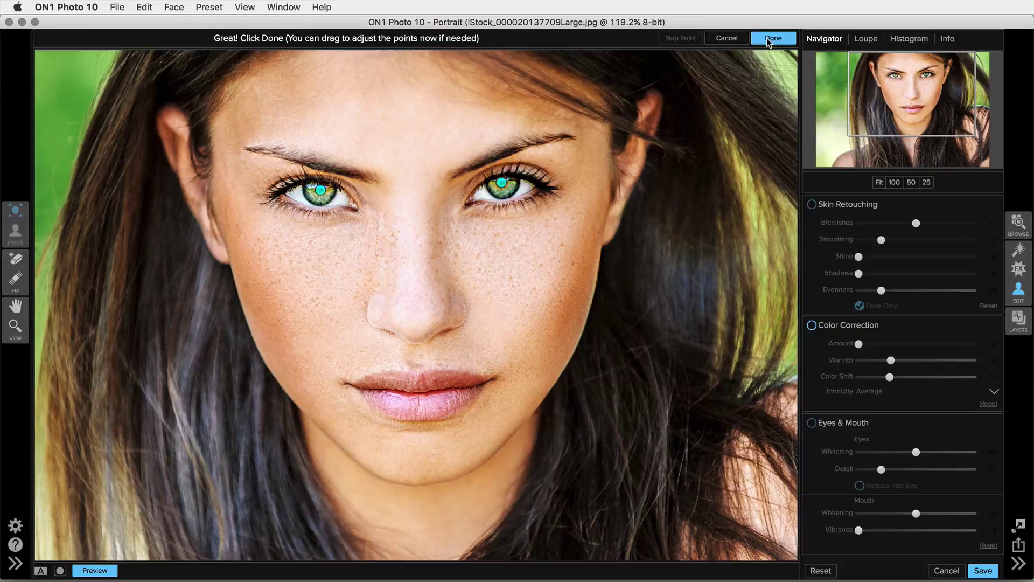
pyautogui.click(768, 37)
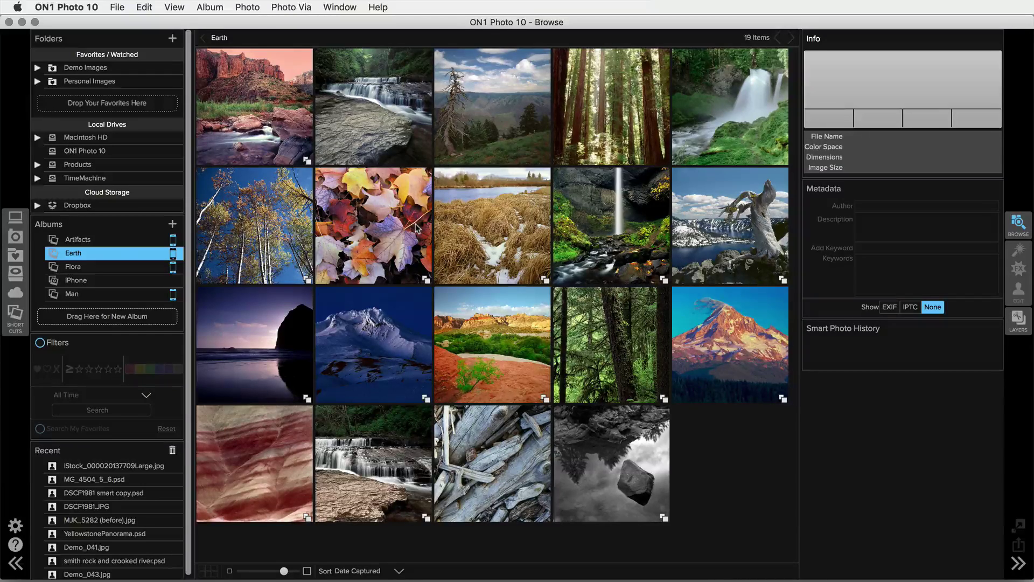
# Step: Preview Hells Canyon 1.tif from the Earth album in Browse and open a copy of it in Layers
pyautogui.click(497, 126)
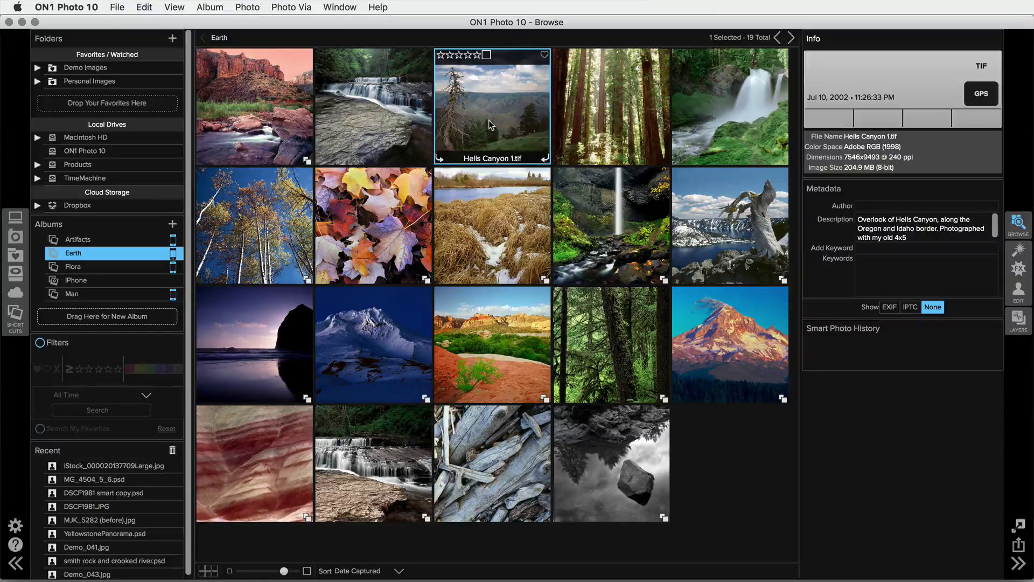
pyautogui.doubleClick(489, 121)
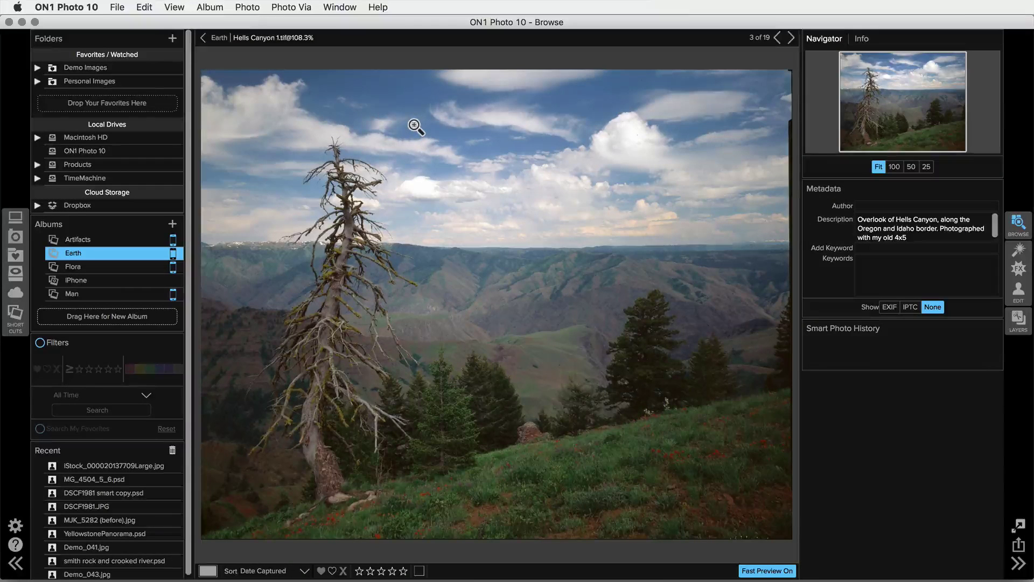
pyautogui.click(1019, 318)
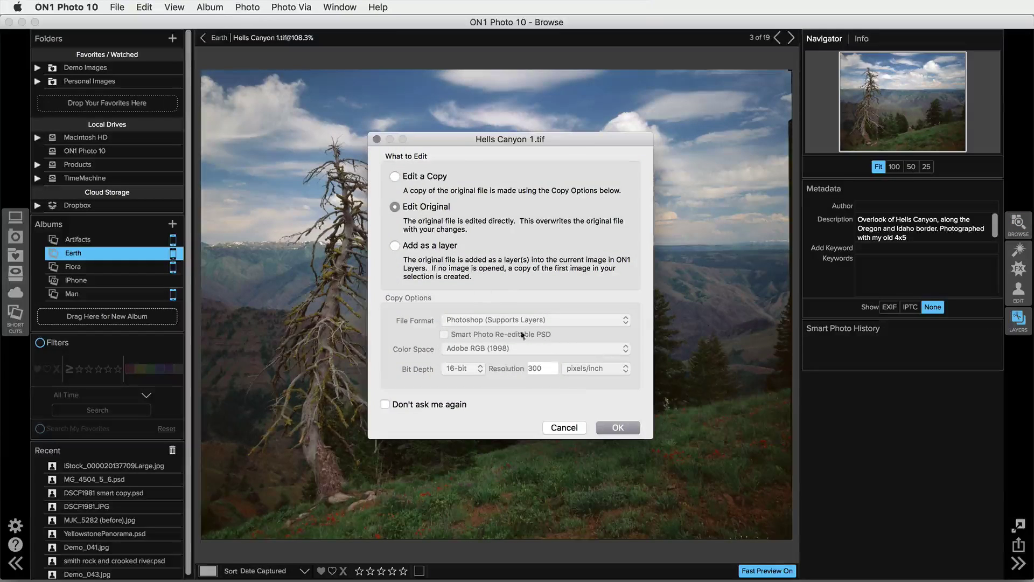
pyautogui.click(614, 427)
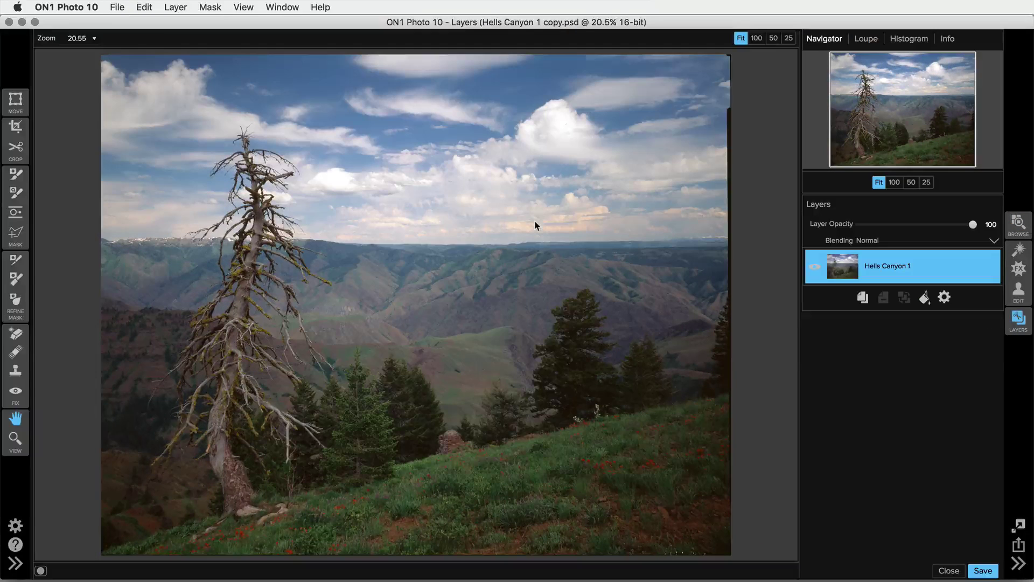
# Step: Set up a crop of the canyon photo with the Photographic 16x20 size and a resolution of 240 pixels/inch
pyautogui.click(15, 127)
pyautogui.click(115, 40)
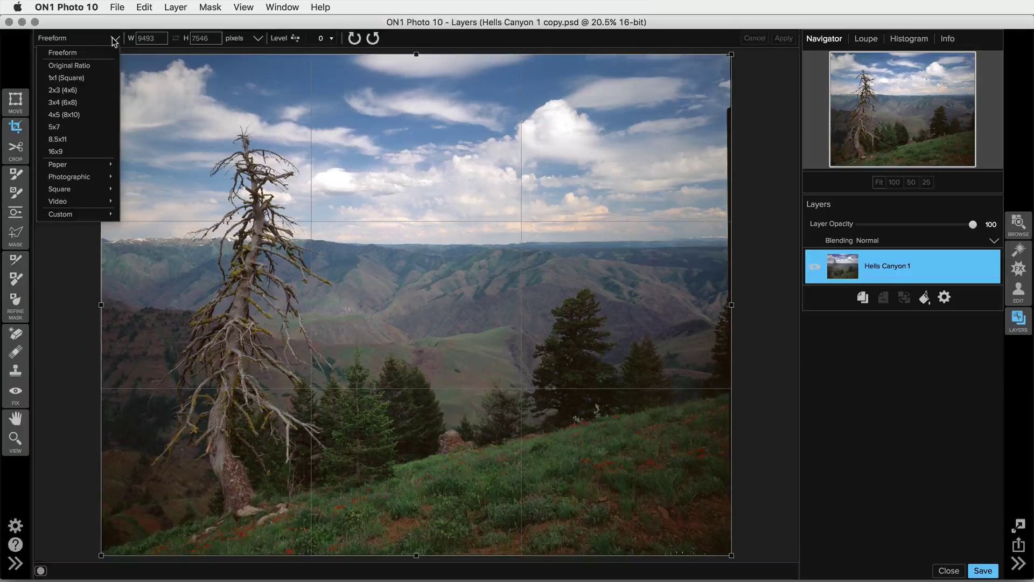
pyautogui.moveTo(93, 180)
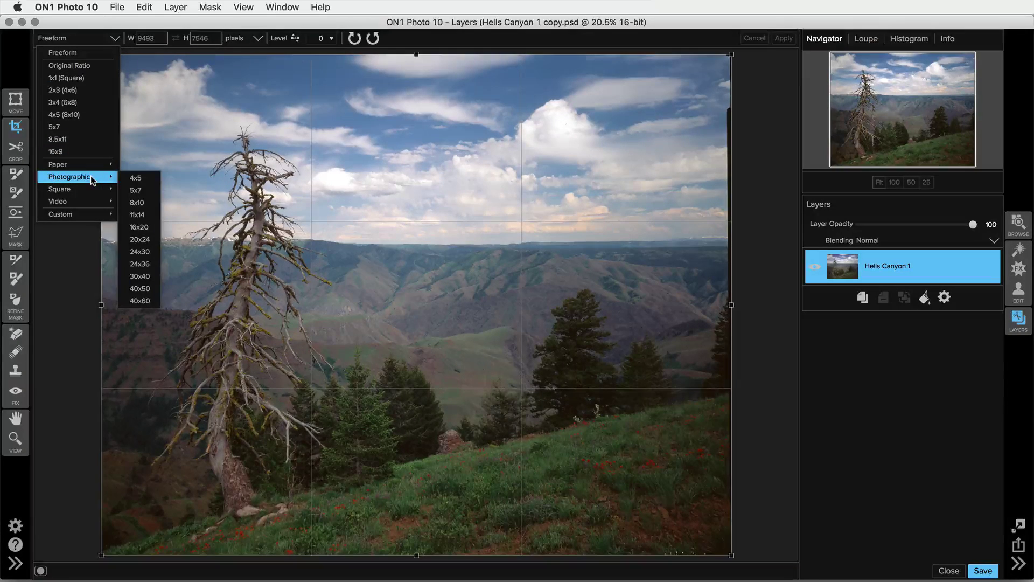
pyautogui.click(132, 229)
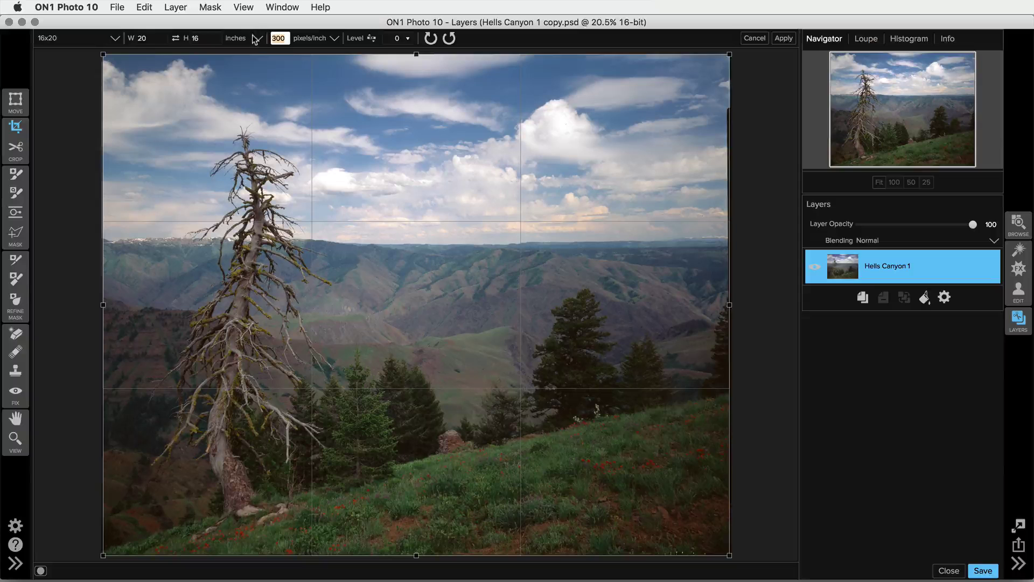
pyautogui.write('240')
pyautogui.press('Tab')
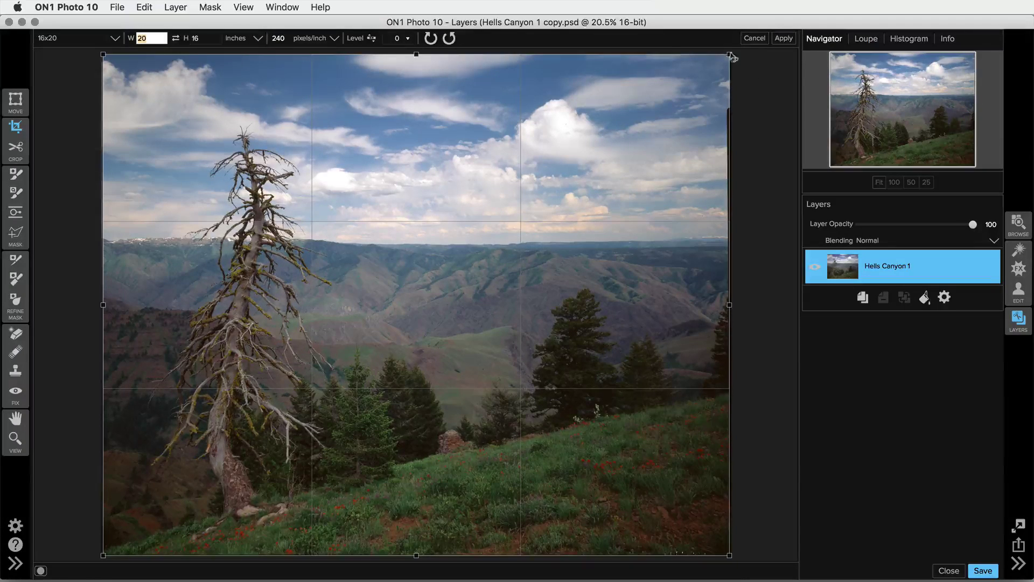
# Step: Tighten the crop frame slightly, shift the photo within it to reduce the dark edge, and apply the crop
pyautogui.moveTo(731, 54); pyautogui.dragTo(728, 59)
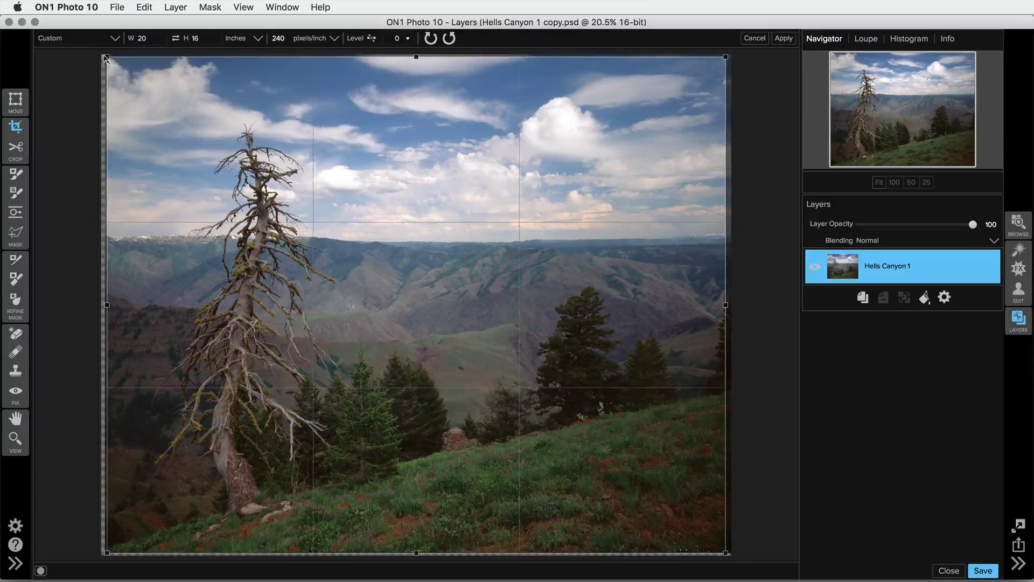
pyautogui.moveTo(158, 128); pyautogui.dragTo(151, 126)
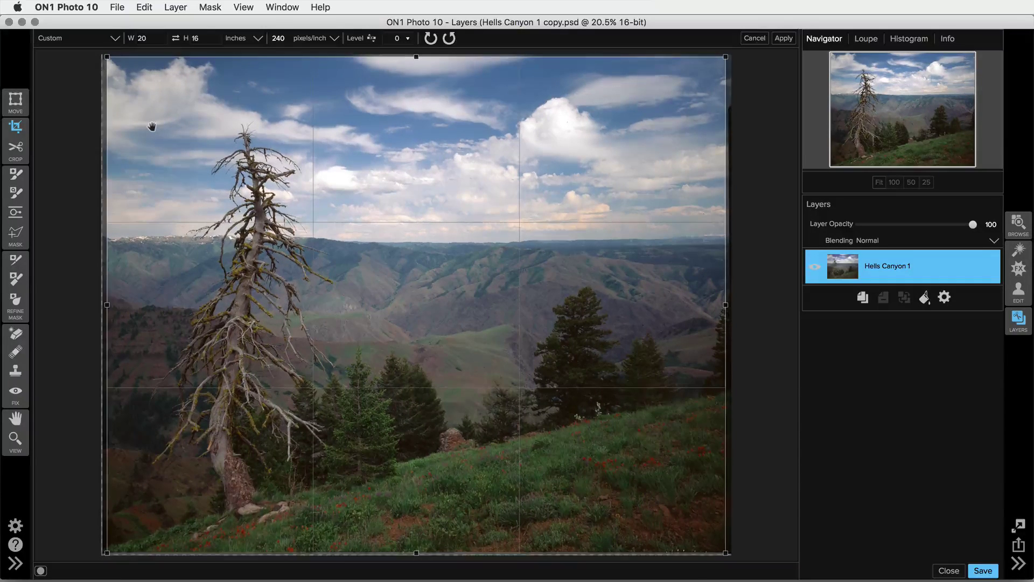
pyautogui.click(782, 37)
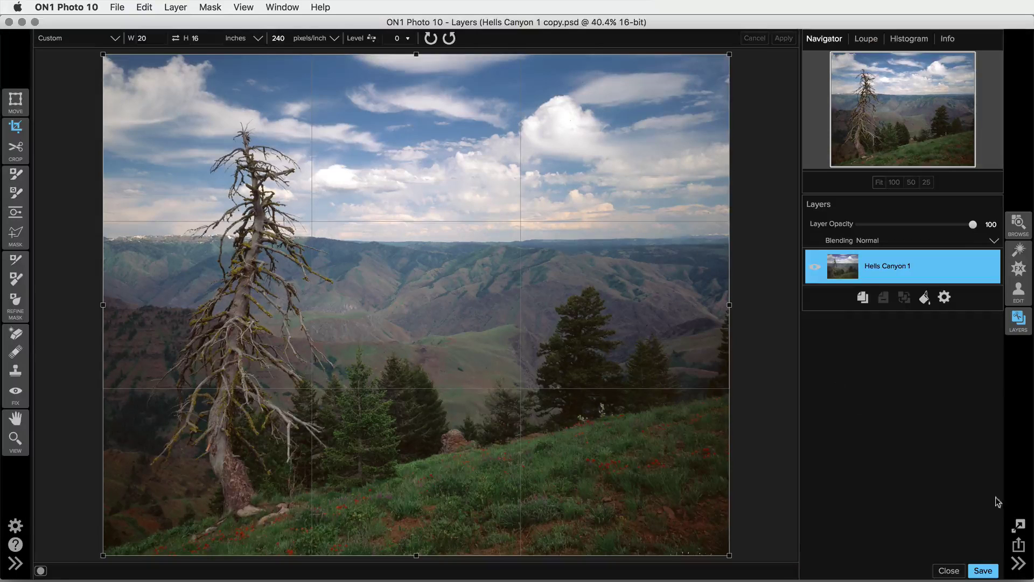
# Step: Start an Export/Resize of the cropped photo and add the Gallery Wrap settings to it
pyautogui.click(1019, 525)
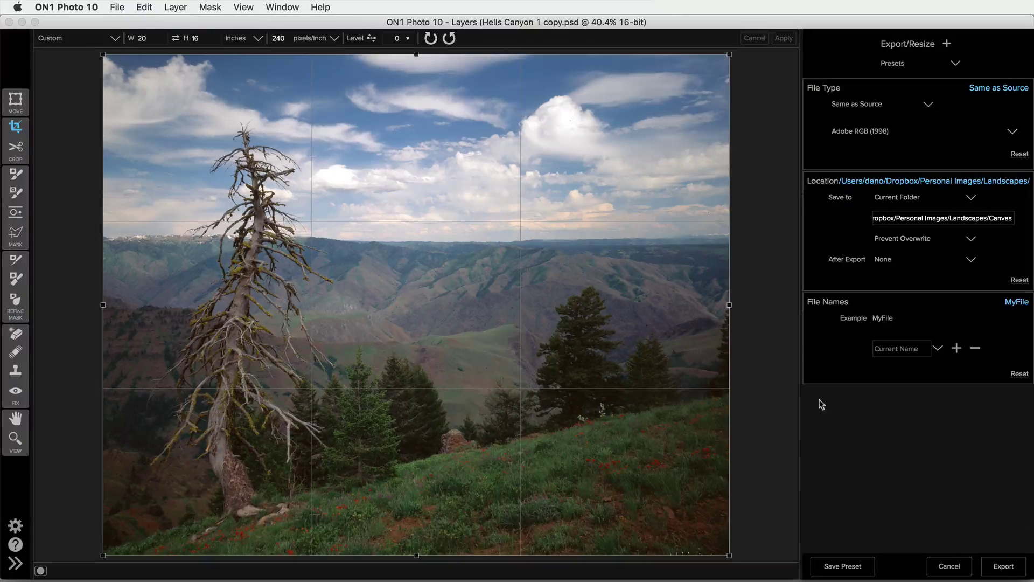
pyautogui.click(947, 45)
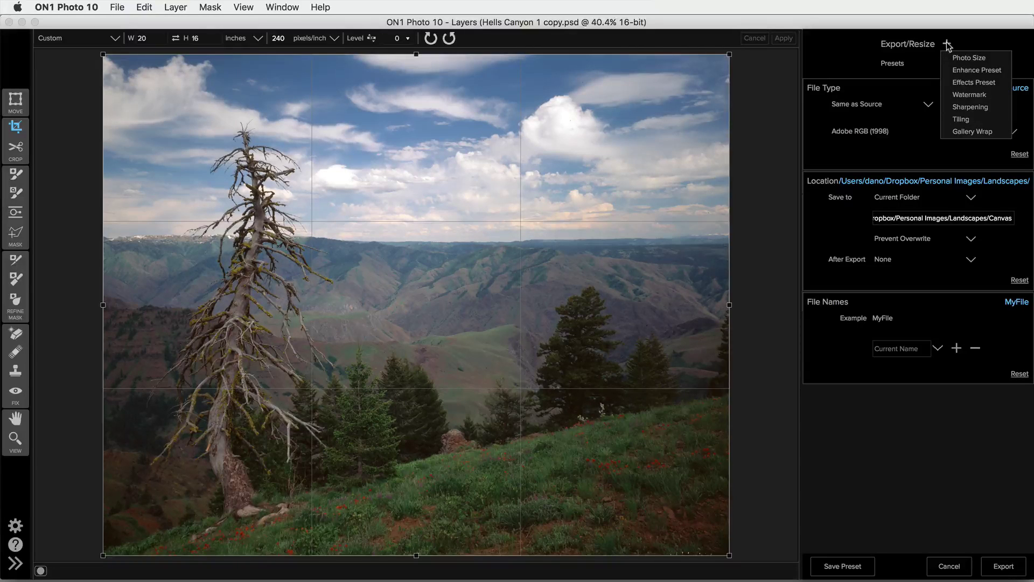
pyautogui.click(967, 131)
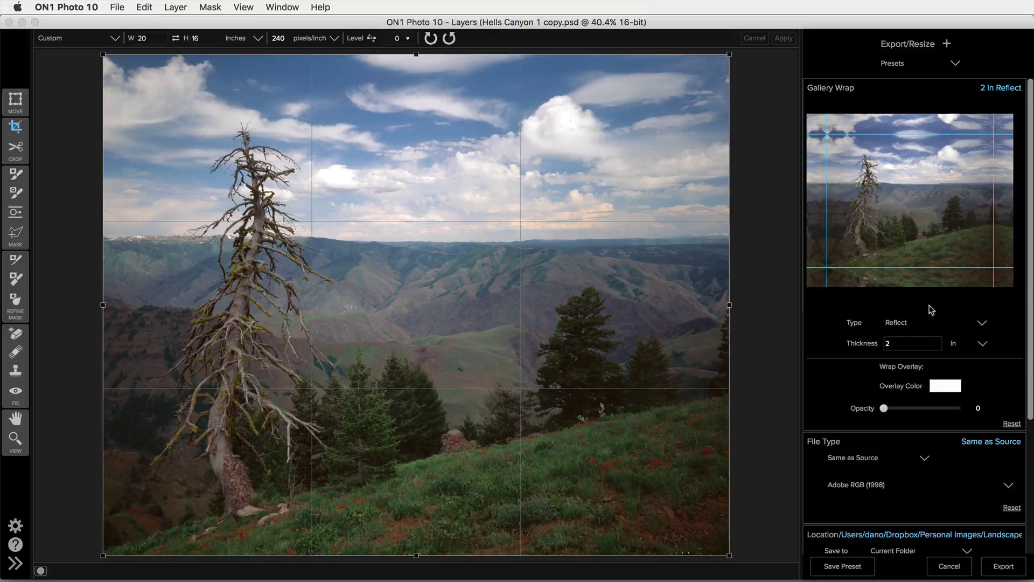
# Step: Set the gallery wrap type to Stretch Soft and review the file type, location and file name settings
pyautogui.click(908, 325)
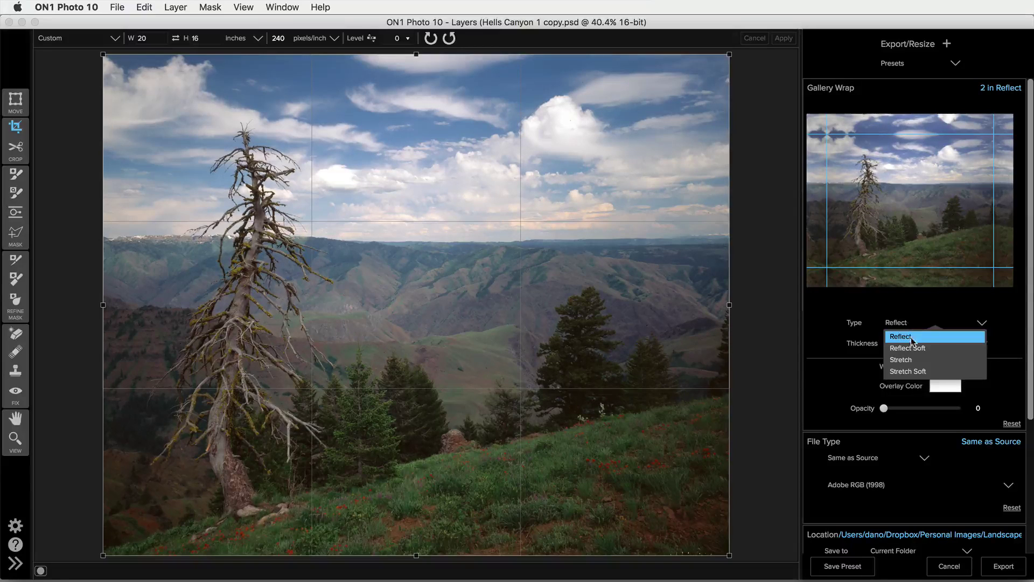
pyautogui.click(910, 370)
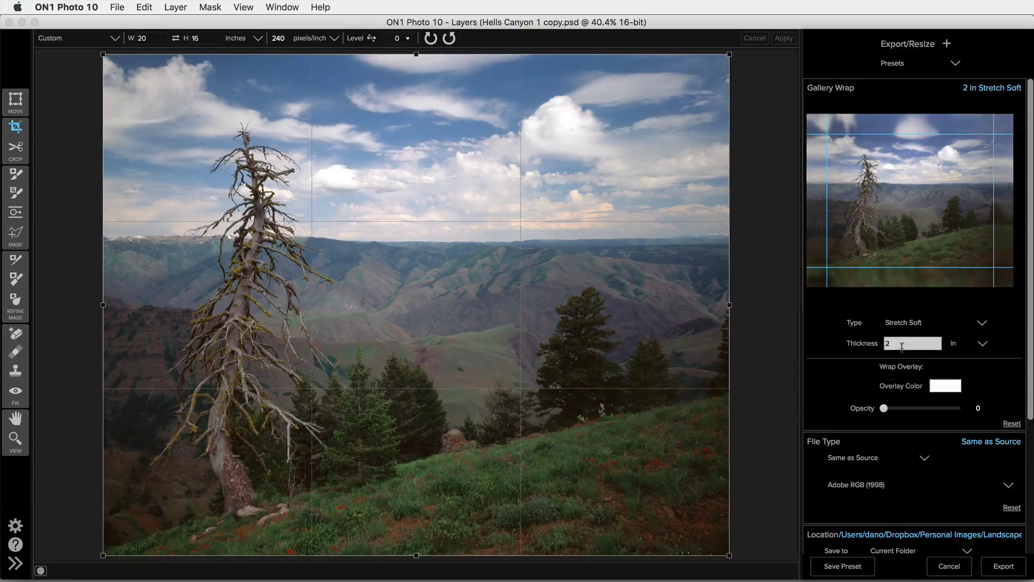
pyautogui.scroll(-3, 865, 404)
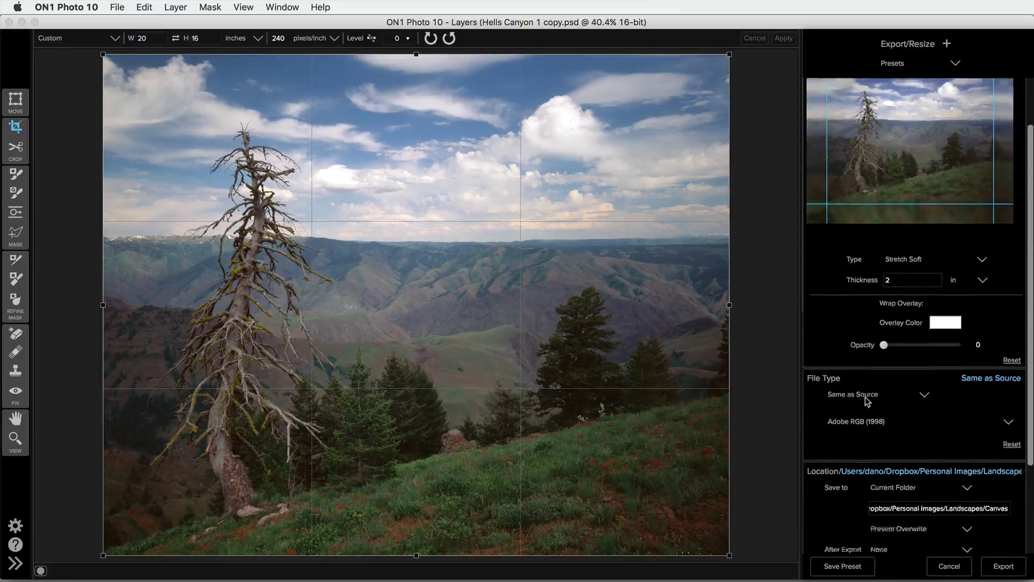
pyautogui.scroll(-5, 866, 401)
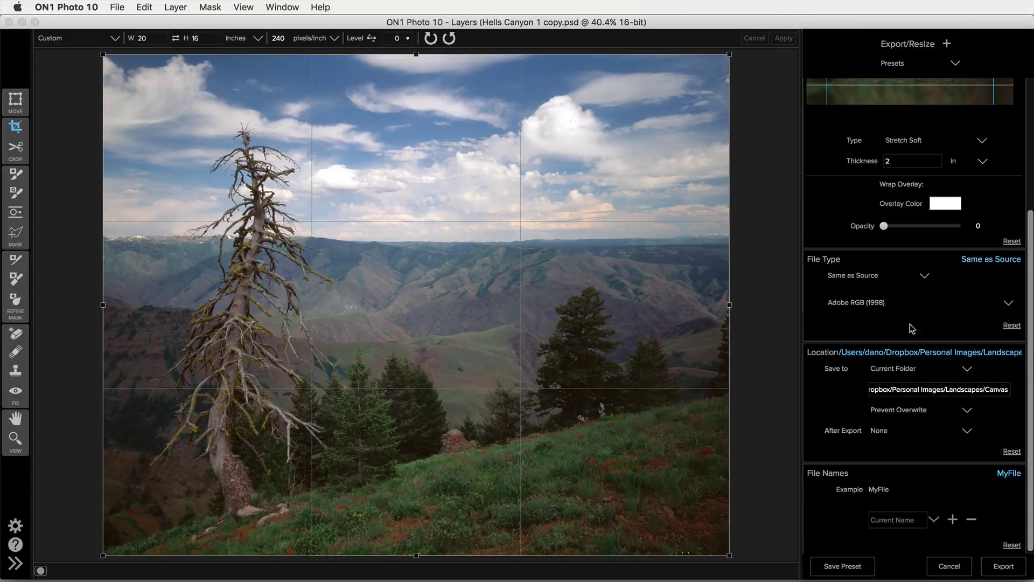
pyautogui.scroll(-1, 914, 503)
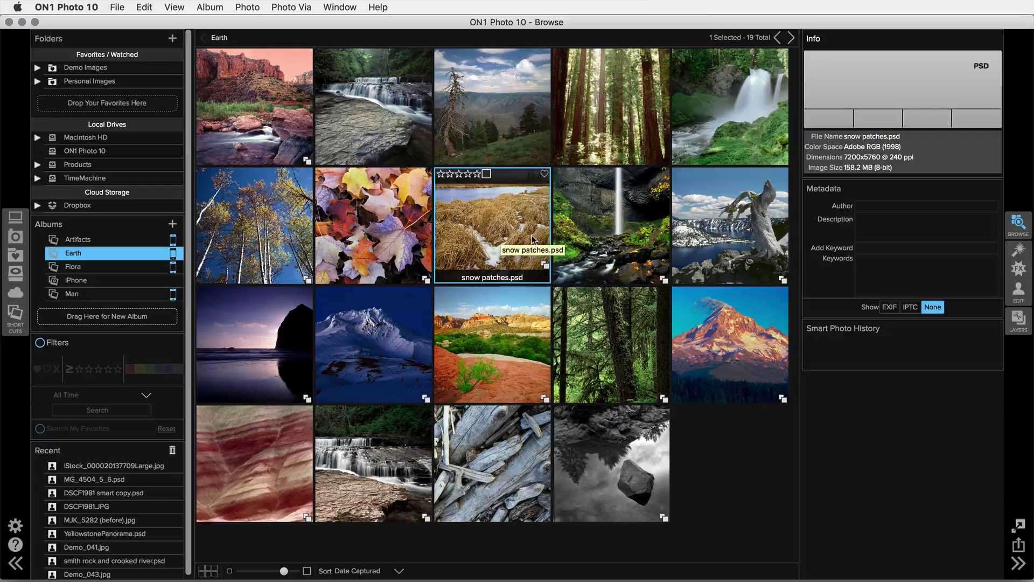
# Step: Select all photos in the Earth album in Browse and start an Export/Resize of them
pyautogui.press('super+c')
pyautogui.press('super+a')
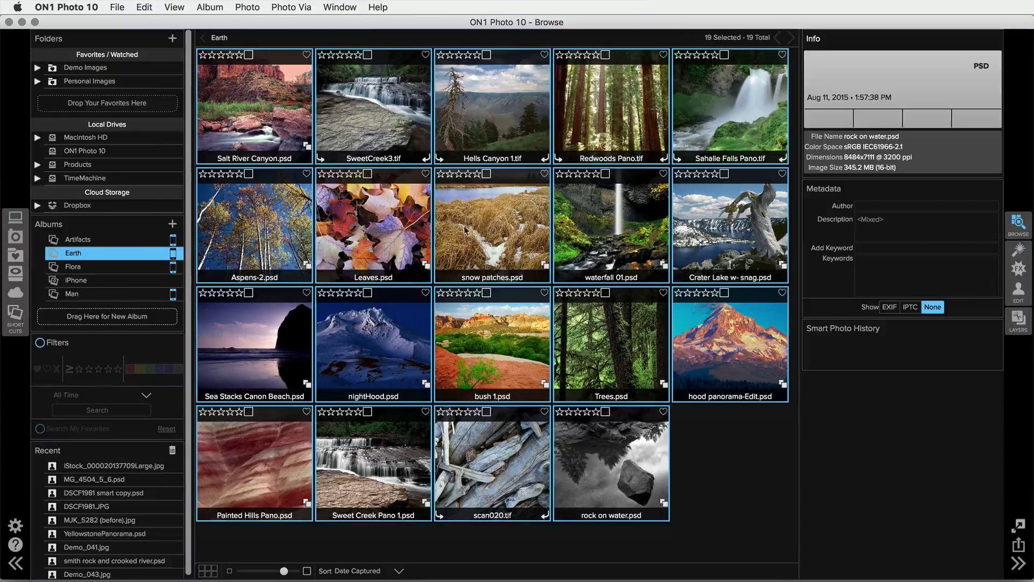
pyautogui.click(1024, 525)
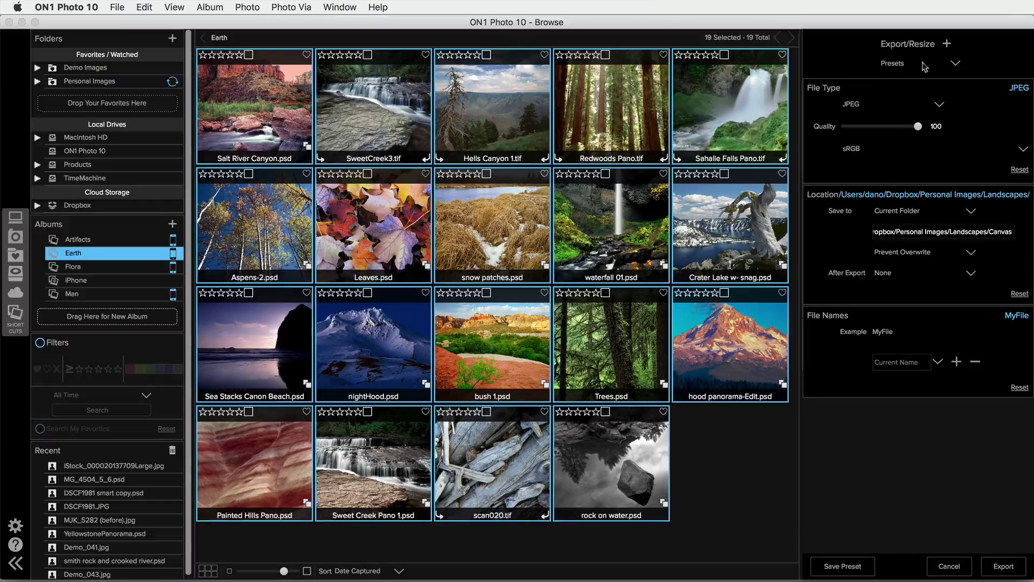
# Step: Keep JPEG as the export file type and set its quality to 90
pyautogui.click(873, 108)
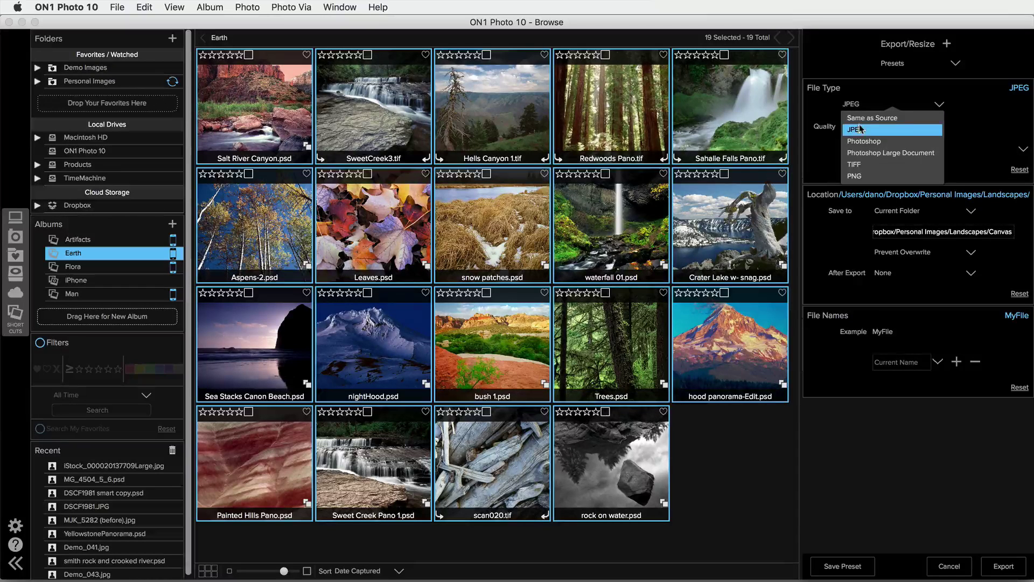
pyautogui.click(857, 130)
pyautogui.click(931, 127)
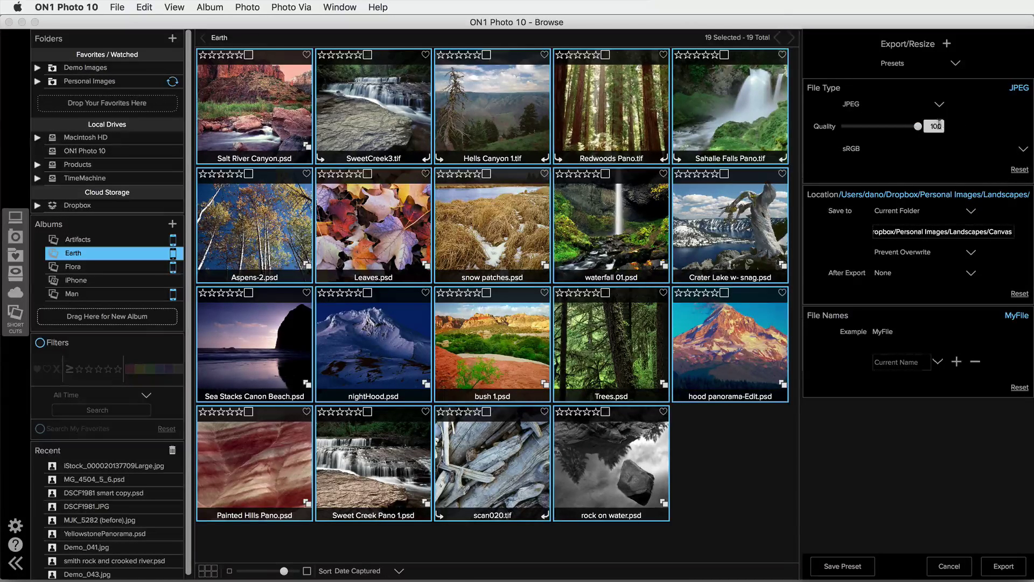
pyautogui.write('90')
# Step: Save the exports to a fixed folder on the Desktop and prefix their file names with "Export_"
pyautogui.click(972, 211)
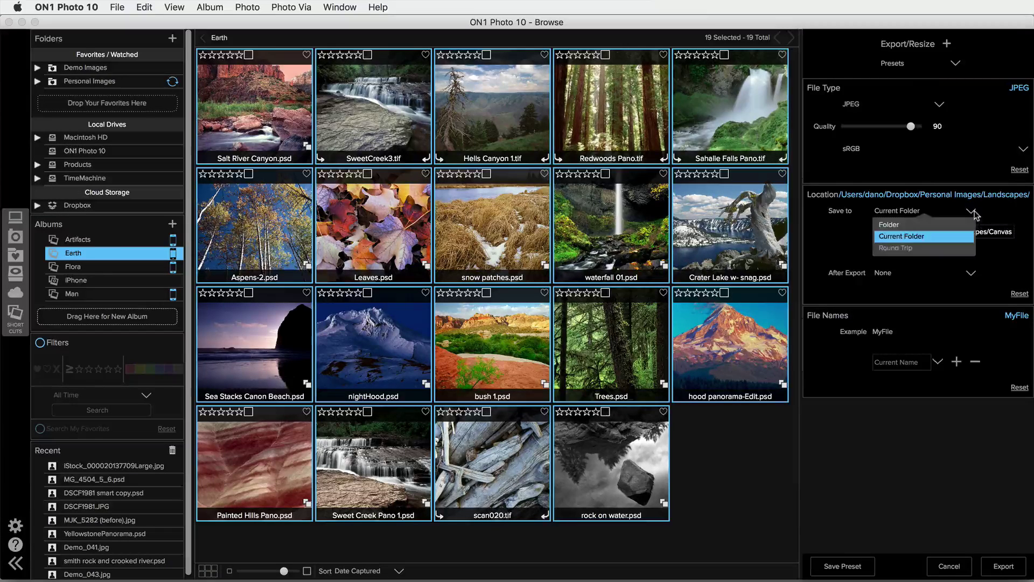
pyautogui.click(935, 225)
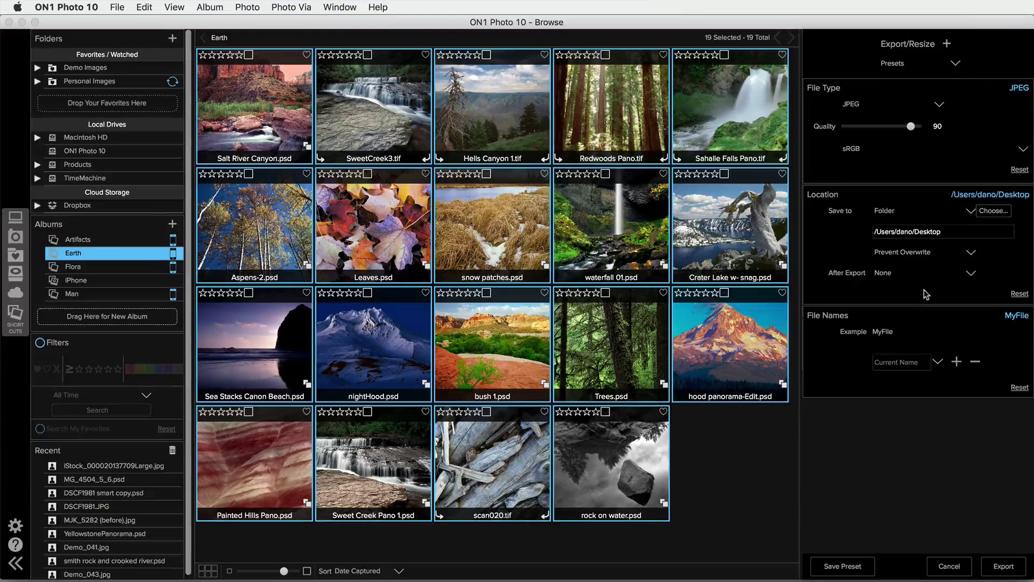
pyautogui.click(898, 361)
pyautogui.write('Export_')
# Step: Add the Photo Size settings to the batch export and look through the Photographic size presets
pyautogui.click(948, 45)
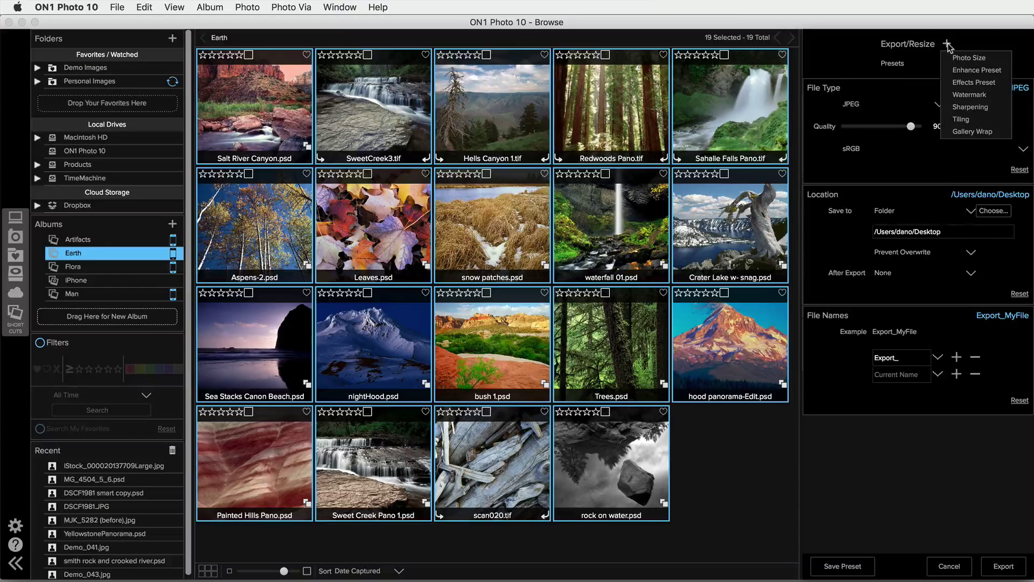
pyautogui.click(953, 58)
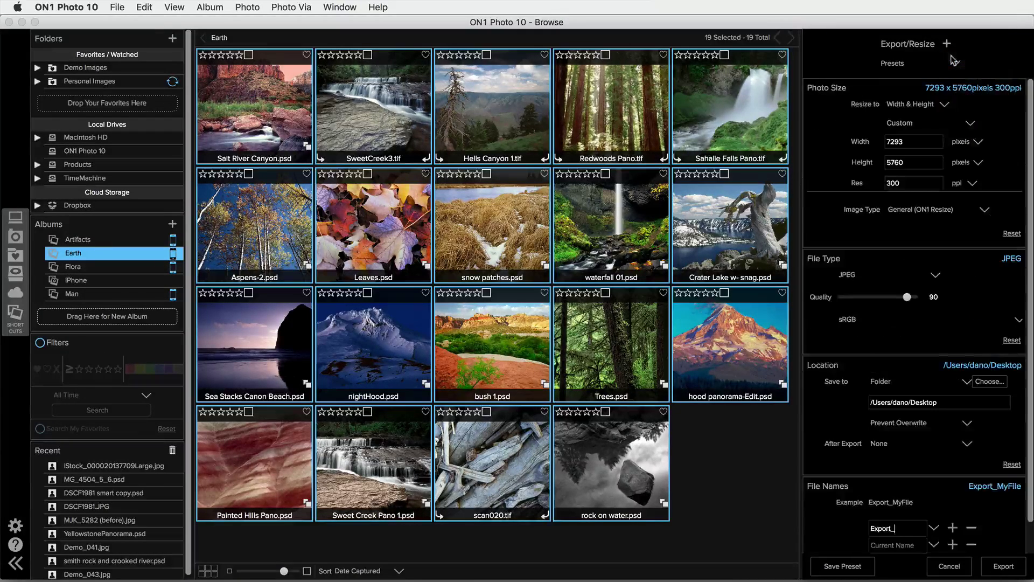
pyautogui.click(929, 123)
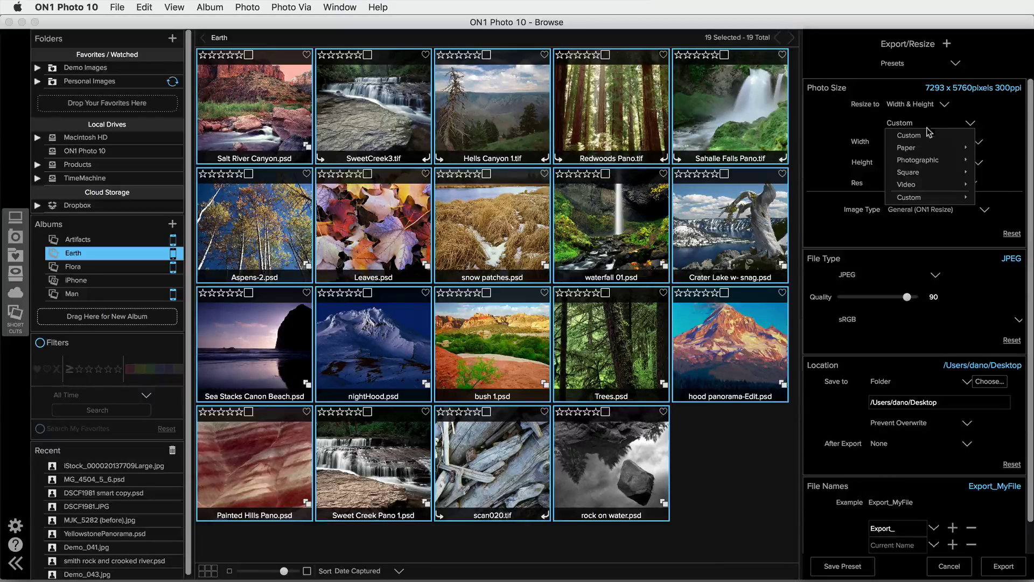
pyautogui.moveTo(927, 160)
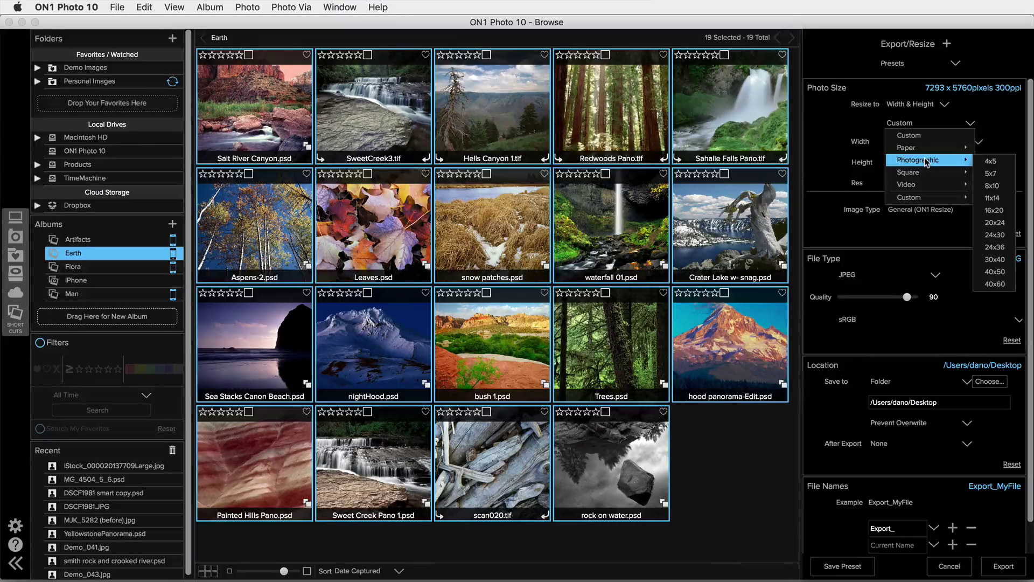
pyautogui.click(856, 155)
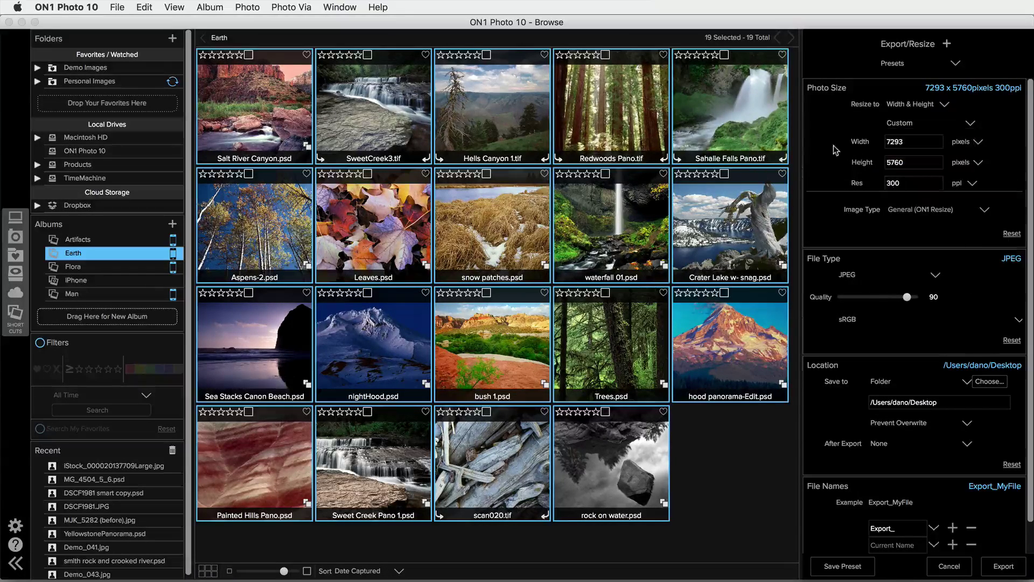
# Step: Resize the exported photos by Long Edge to 1000 pixels and check the remaining export settings
pyautogui.click(907, 125)
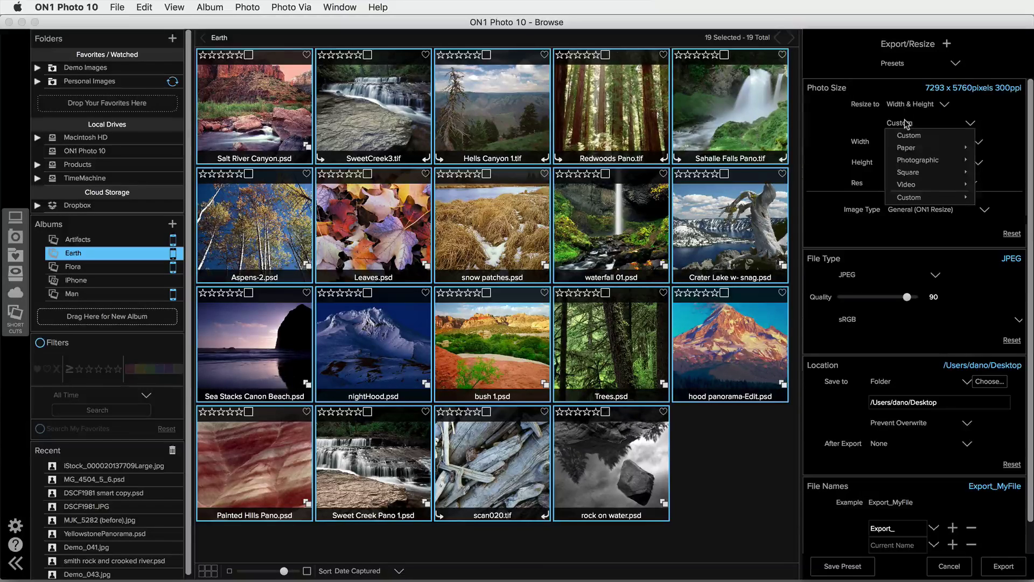
pyautogui.click(913, 104)
pyautogui.click(914, 129)
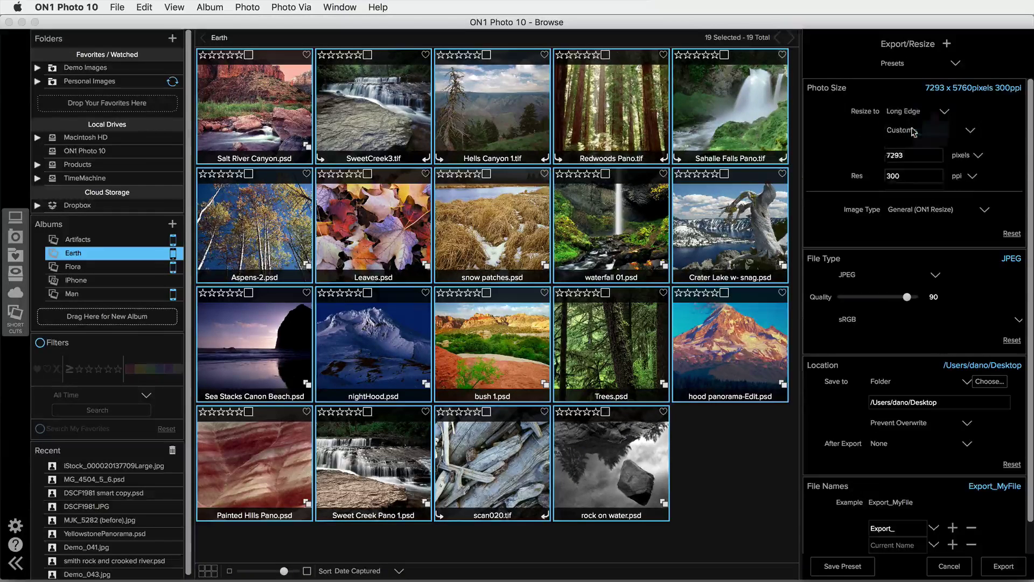
pyautogui.click(911, 148)
pyautogui.write('1000')
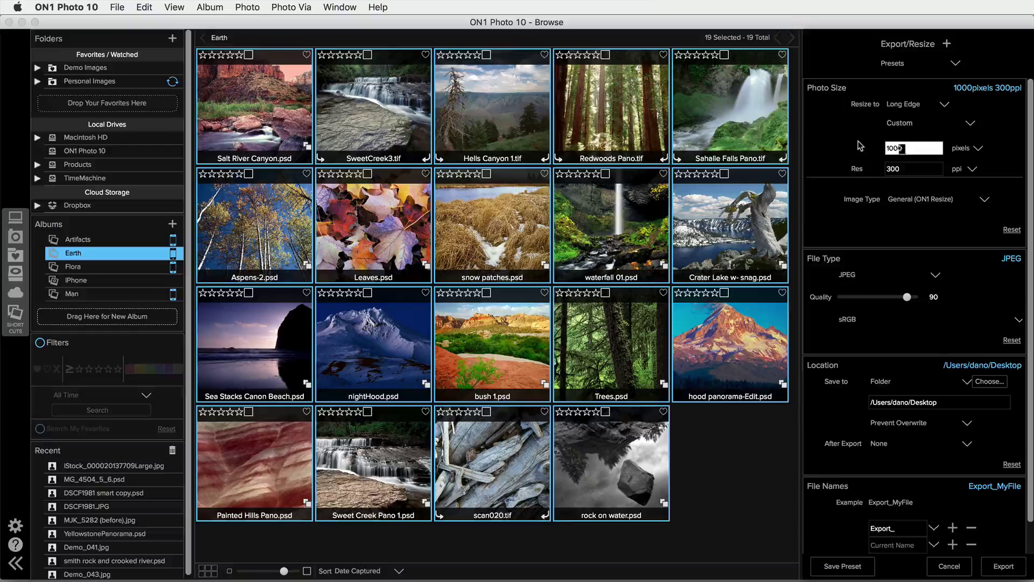
pyautogui.press('Tab')
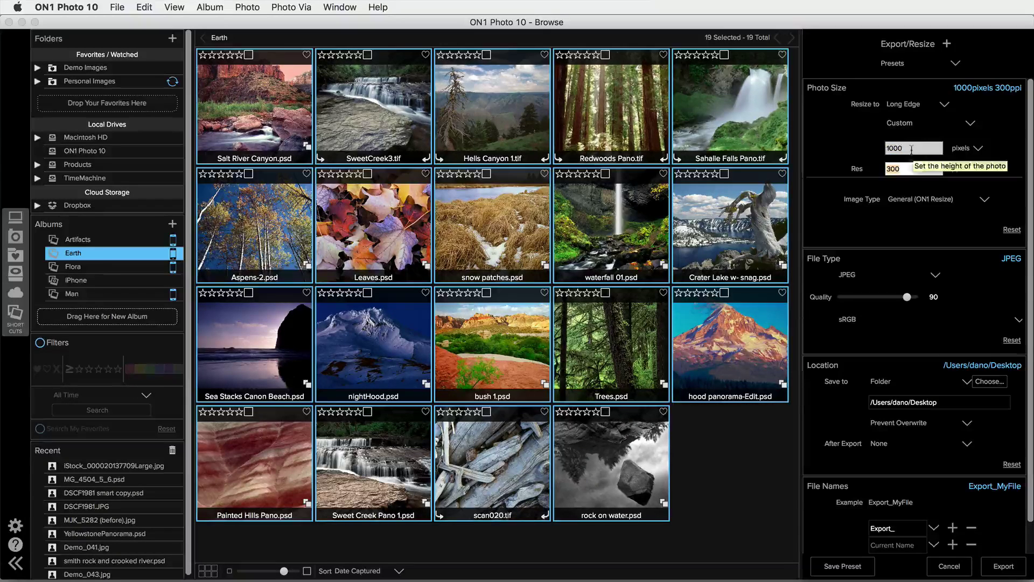
pyautogui.scroll(-2, 916, 439)
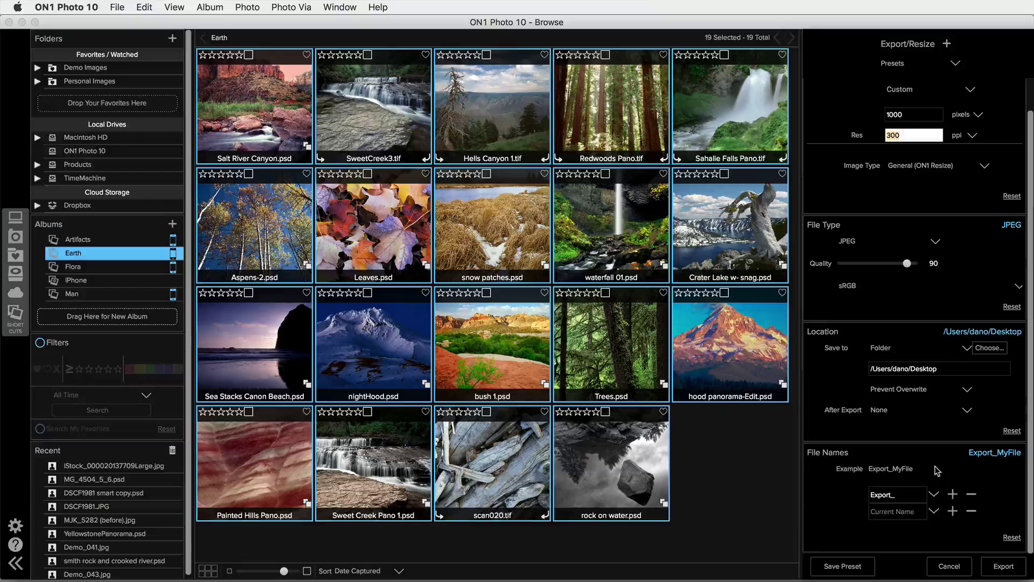
pyautogui.scroll(2, 938, 471)
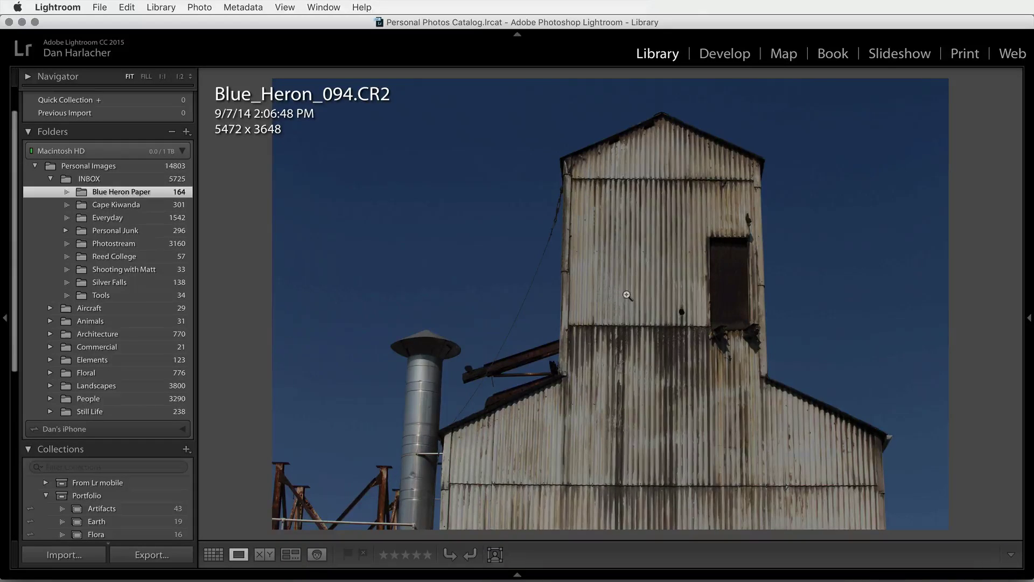
# Step: Switch to Lightroom and send Blue_Heron_094.CR2 to the ON1 Enhance 10 plug-in
pyautogui.click(99, 7)
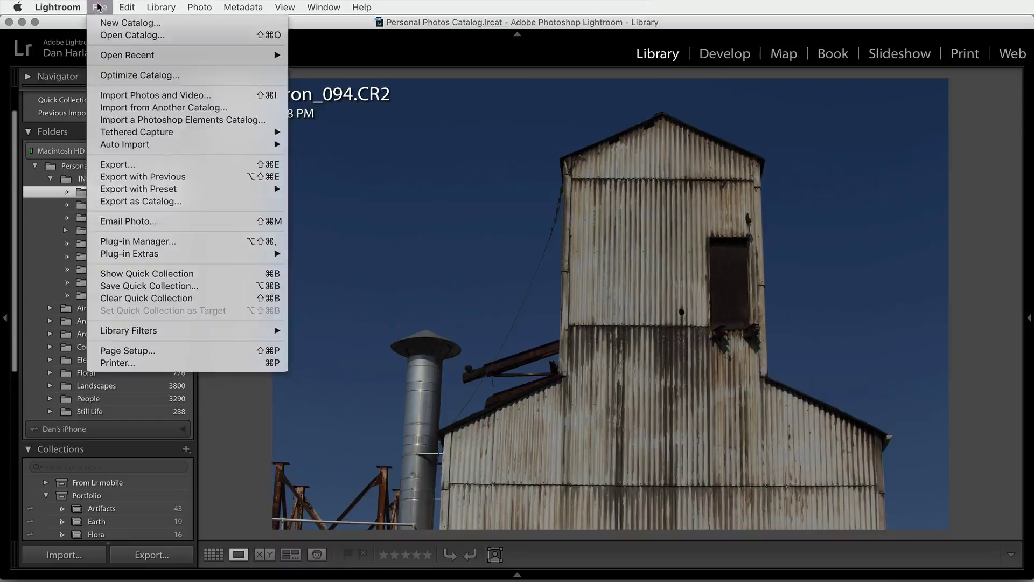
pyautogui.moveTo(184, 259)
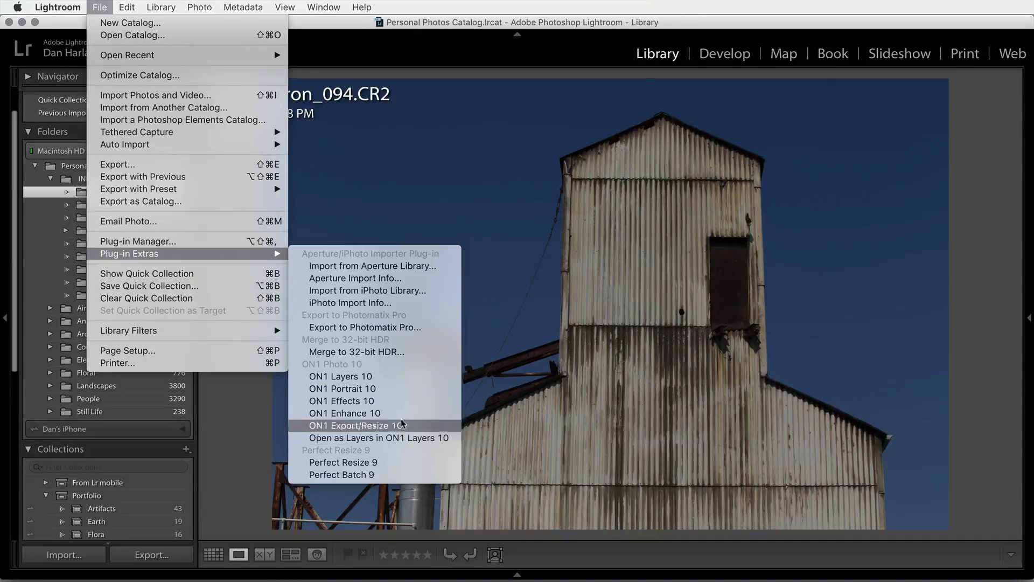
pyautogui.click(374, 413)
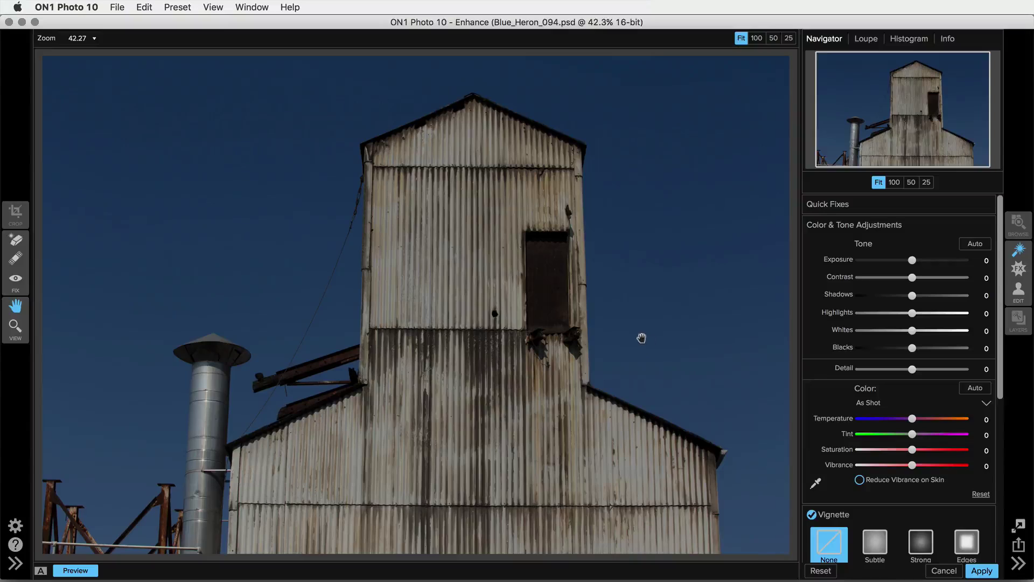
# Step: Apply automatic tone and automatic color to the building photo and continue with it in Effects
pyautogui.click(975, 243)
pyautogui.click(976, 389)
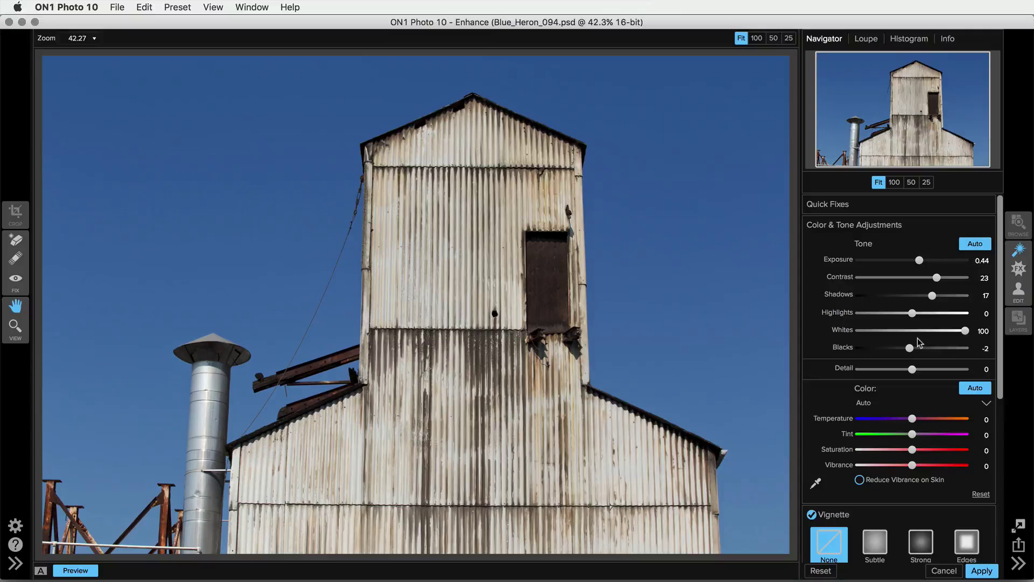
pyautogui.click(1019, 271)
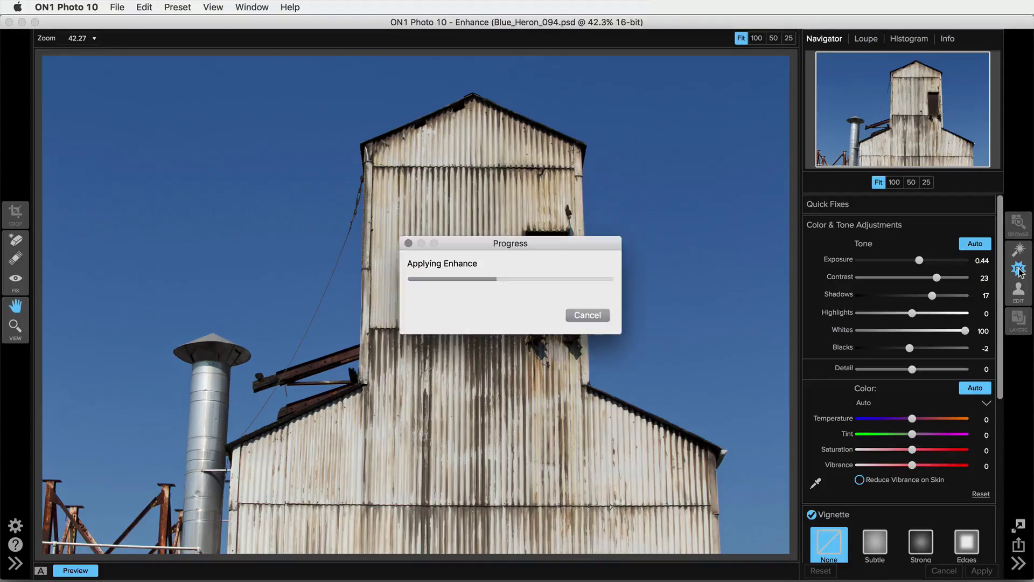
# Step: Browse the Black and White presets at full size, choose Dramatic Sky for the building photo and apply the effect
pyautogui.scroll(-15, 116, 189)
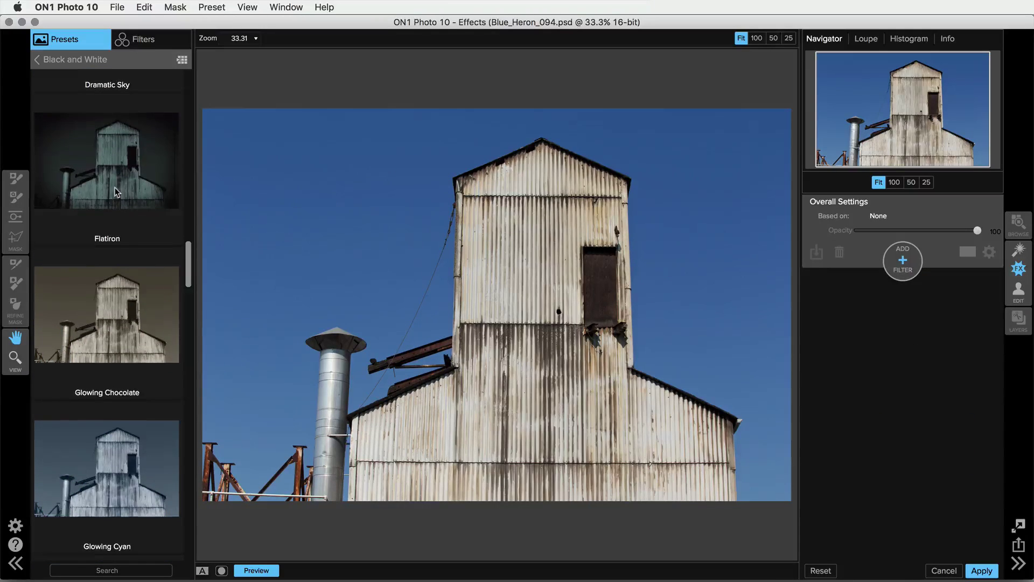
pyautogui.scroll(-8, 115, 192)
pyautogui.click(182, 58)
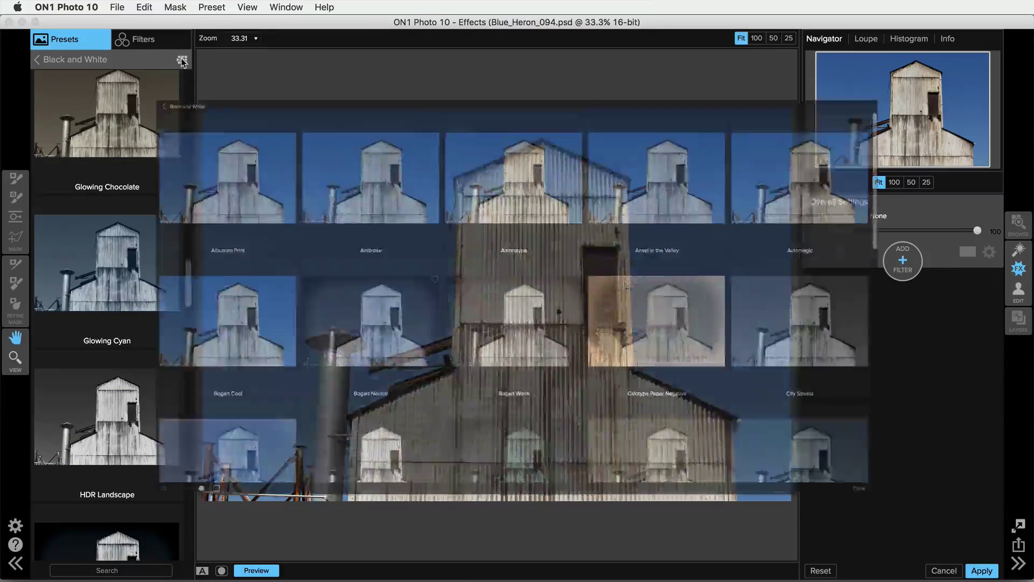
pyautogui.scroll(-1, 351, 234)
pyautogui.scroll(-5, 350, 232)
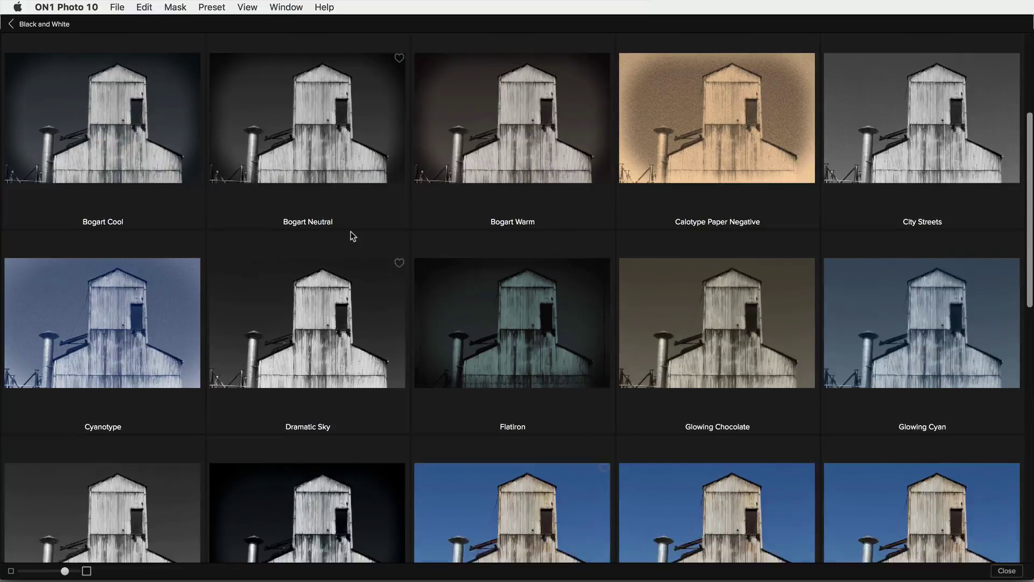
pyautogui.scroll(-1, 351, 236)
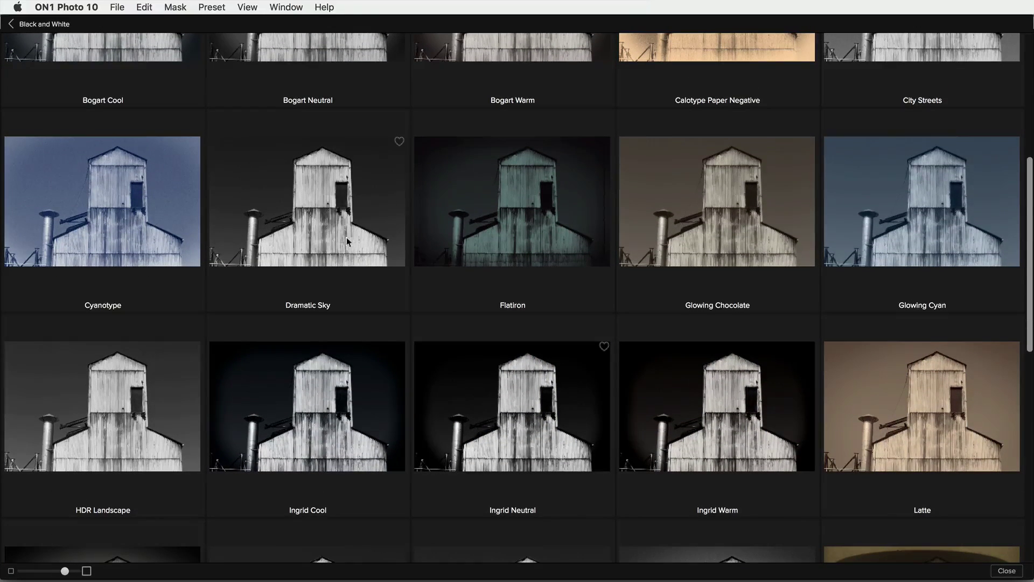
pyautogui.click(329, 217)
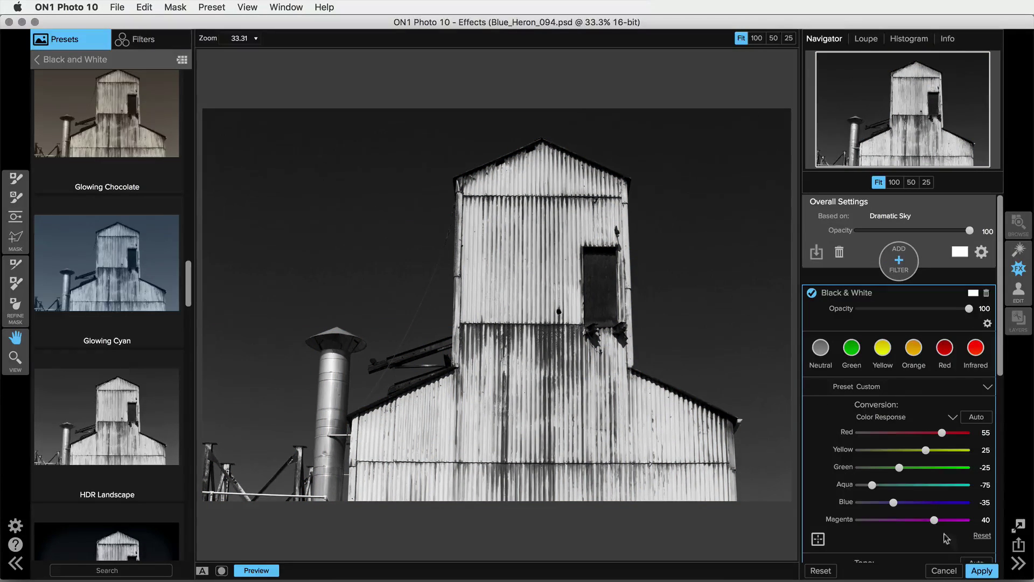
pyautogui.click(981, 571)
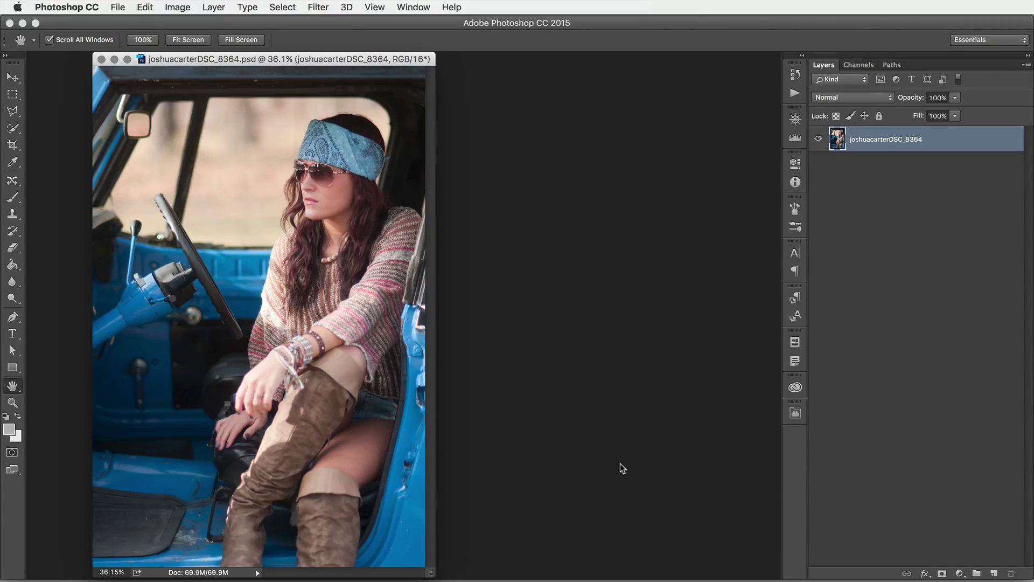
# Step: Look up the ON1 plug-ins available among the installed Photoshop filters
pyautogui.click(113, 8)
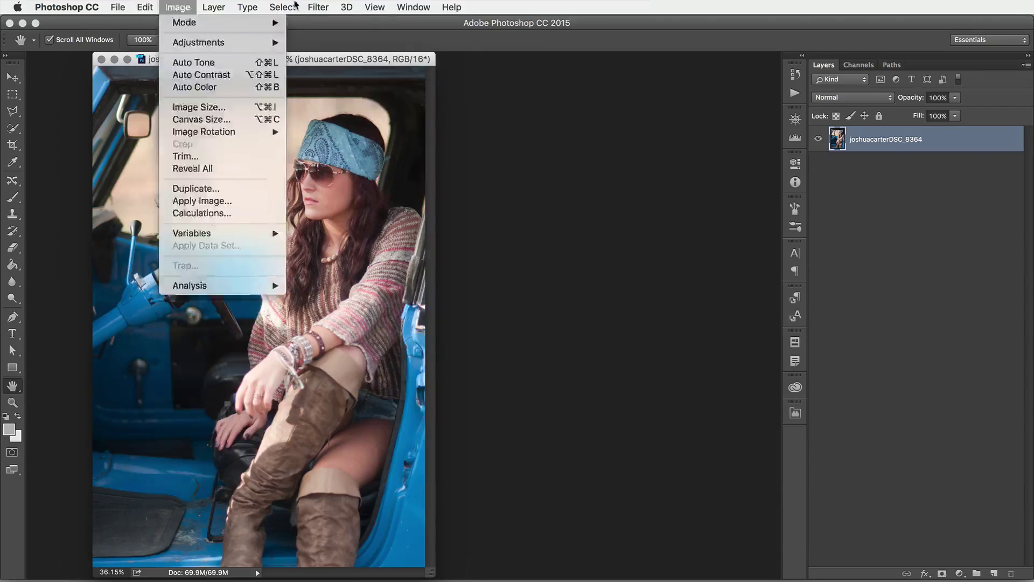
pyautogui.moveTo(320, 7)
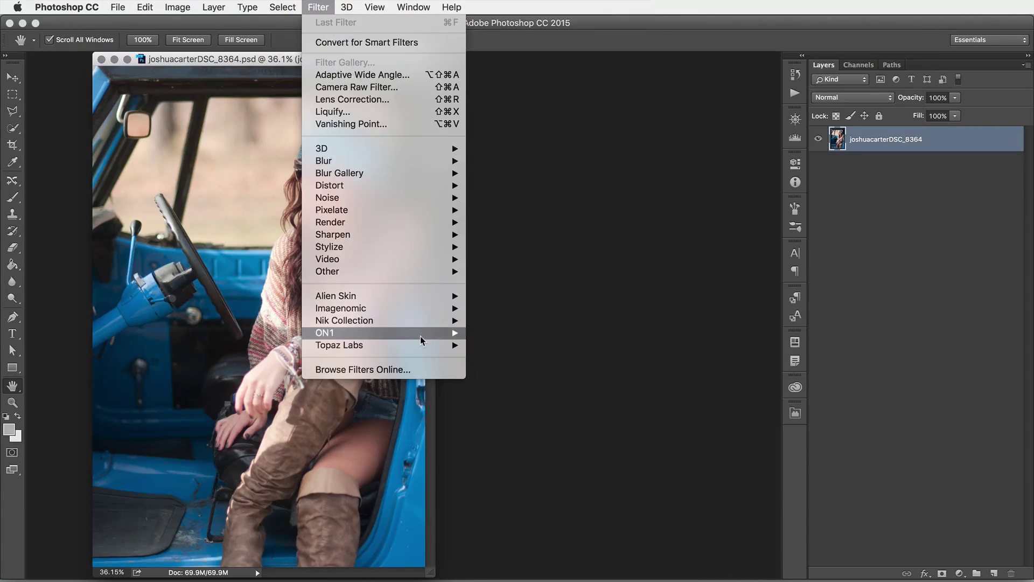
pyautogui.moveTo(420, 335)
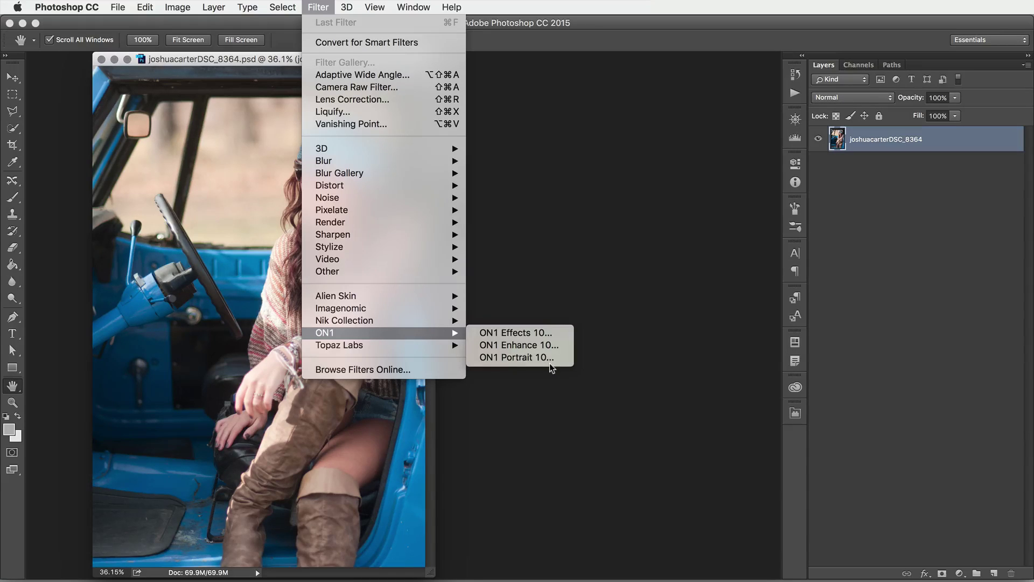
pyautogui.click(536, 358)
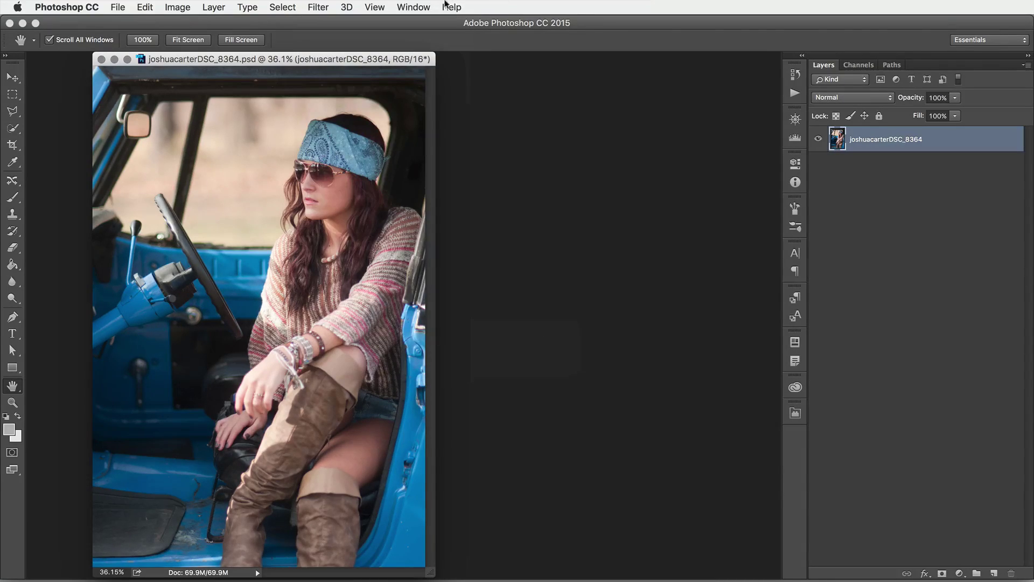
# Step: Show the ON1 extension in Photoshop and display its options for ON1 Effects 10
pyautogui.click(426, 5)
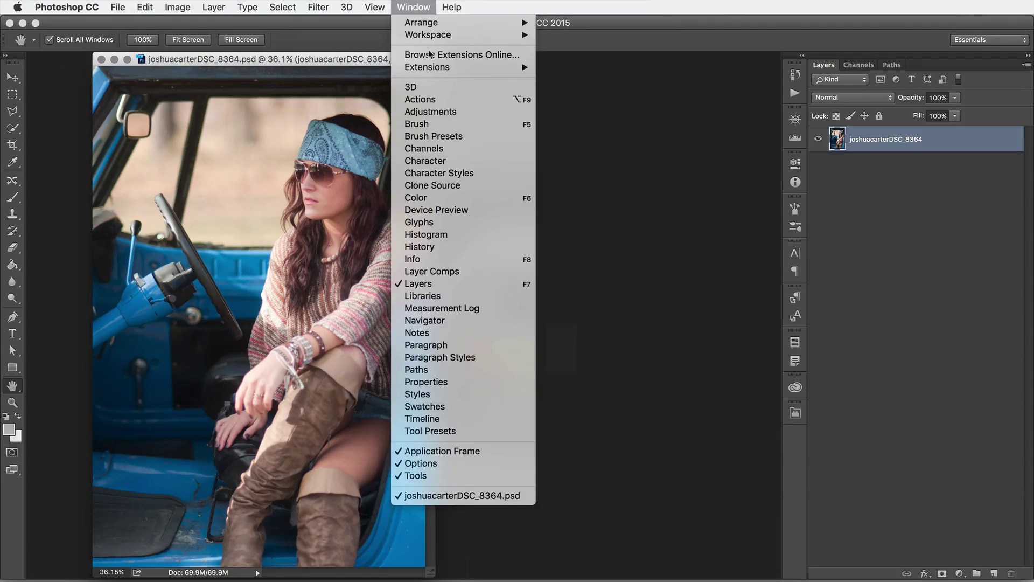
pyautogui.moveTo(435, 68)
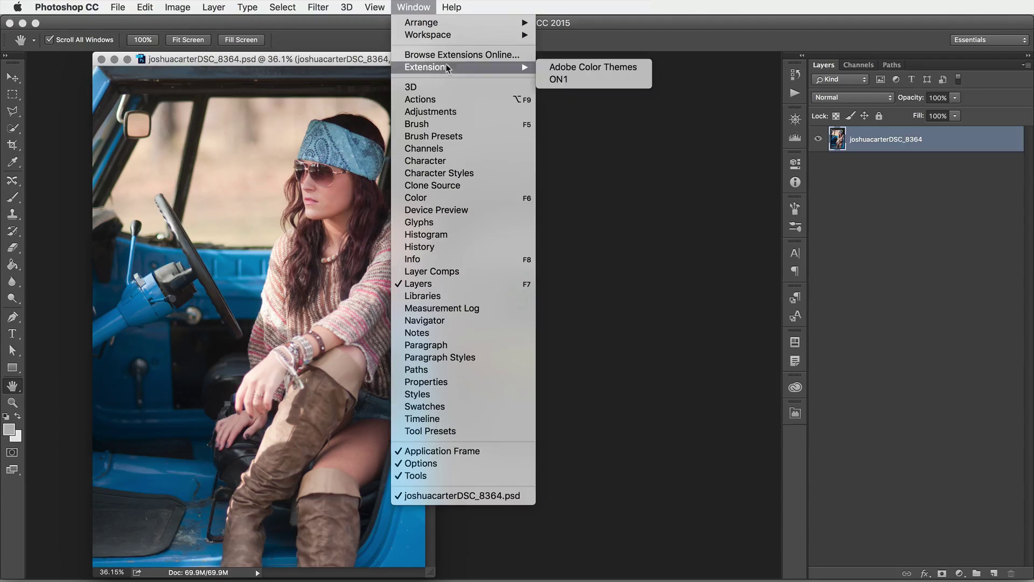
pyautogui.click(608, 80)
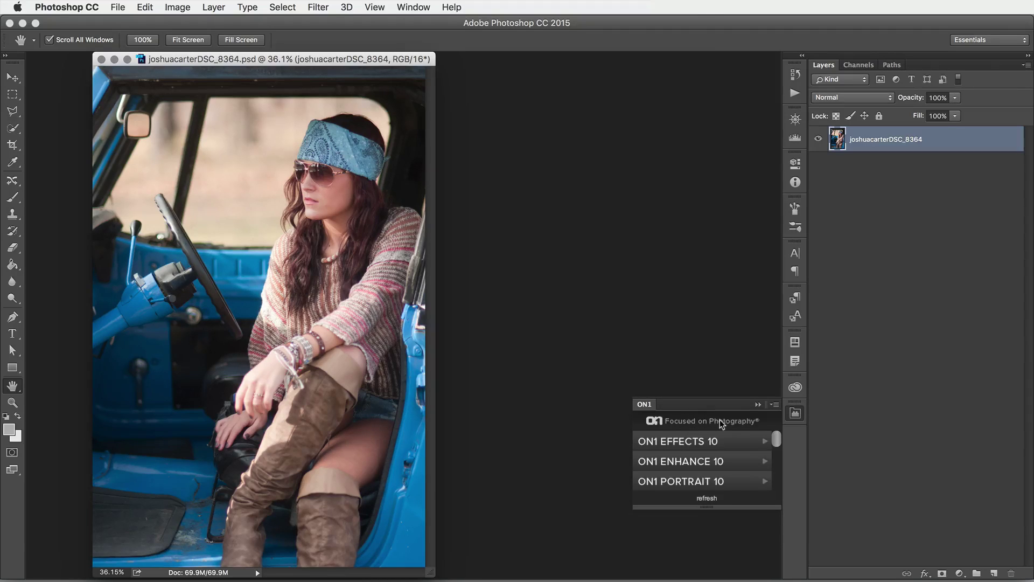
pyautogui.click(687, 442)
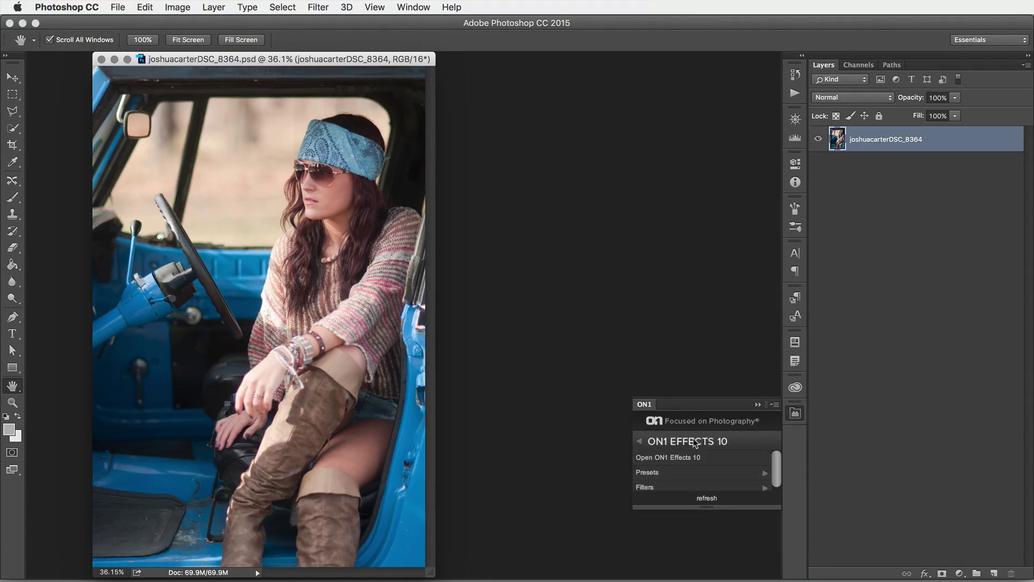